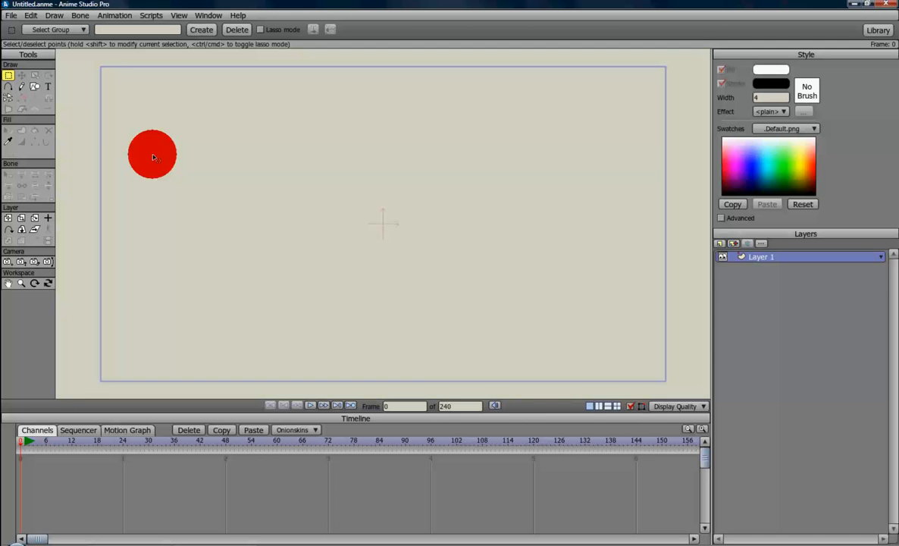
# Step: Create a new blank animation document
pyautogui.click(12, 15)
pyautogui.click(19, 24)
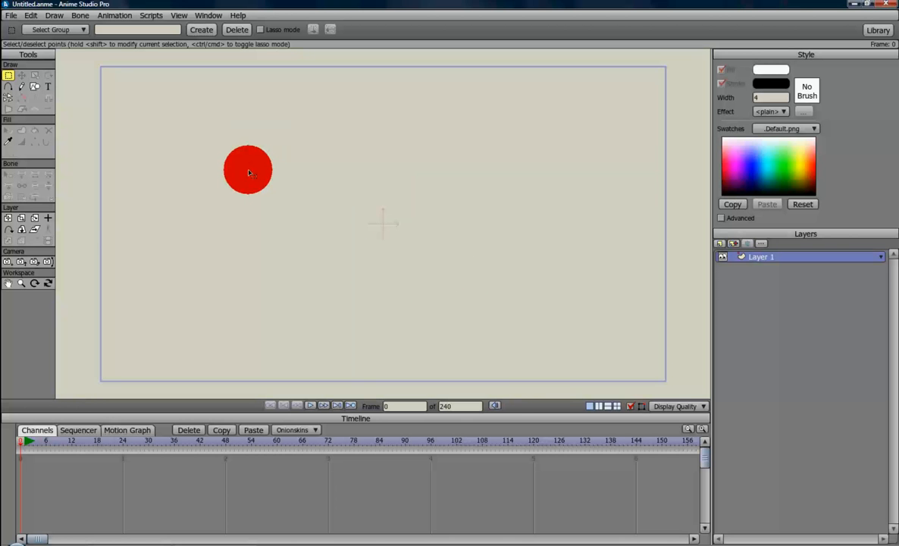
pyautogui.click(13, 17)
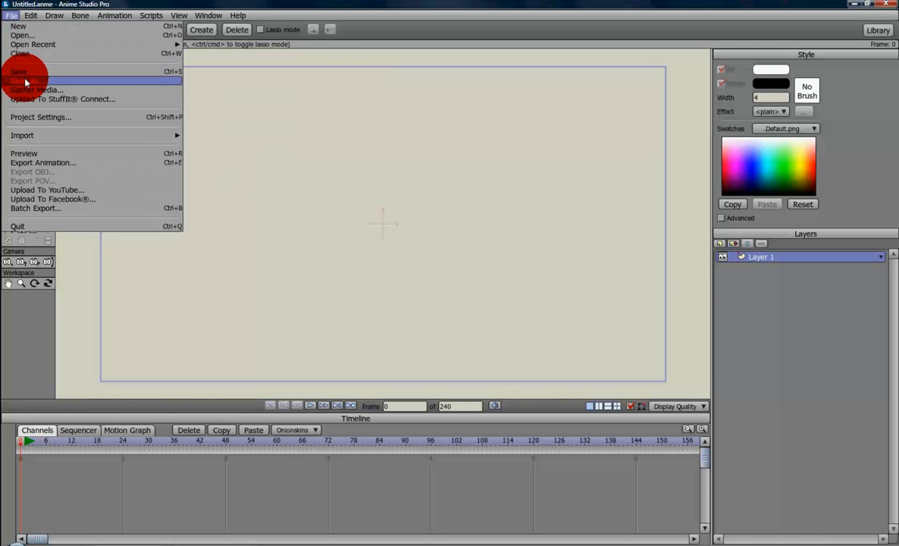
pyautogui.click(576, 230)
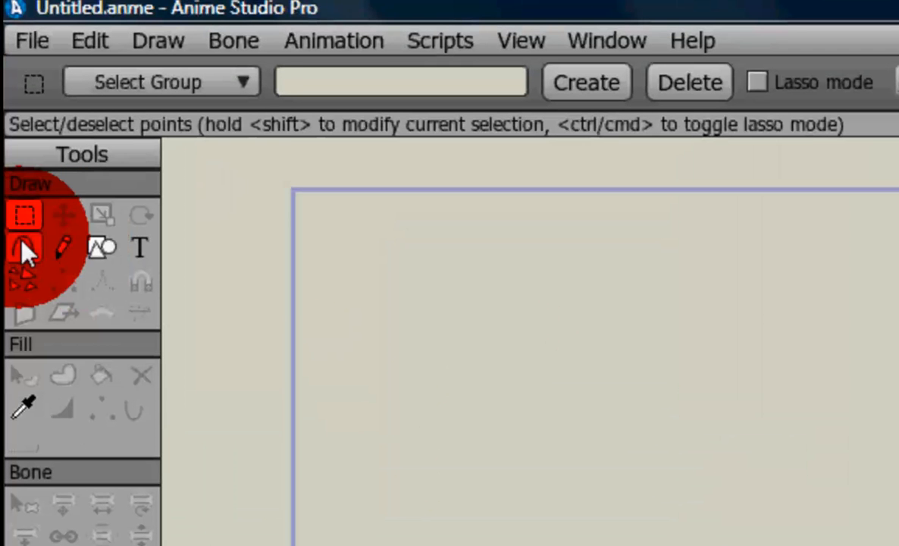
# Step: Draw a closed six-point polygon near the middle of the canvas with the Add Point tool
pyautogui.click(23, 246)
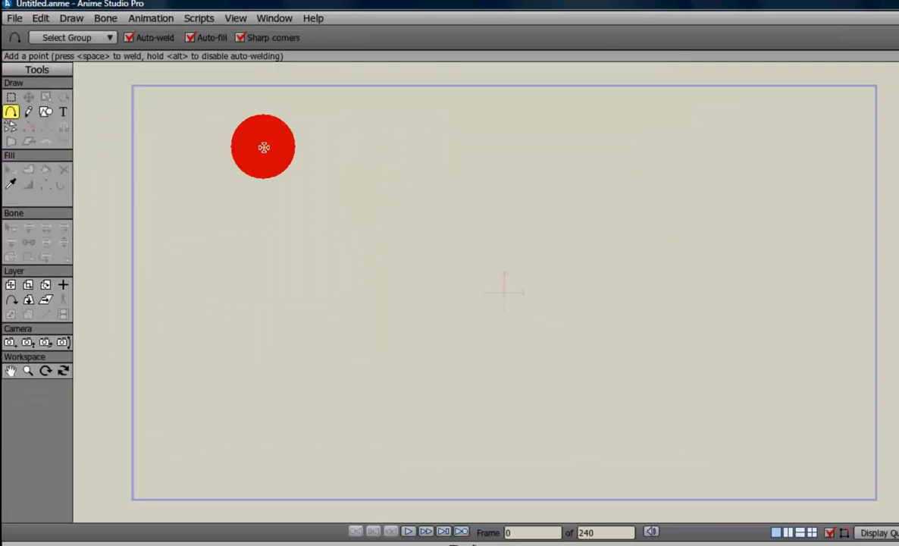
pyautogui.moveTo(372, 165); pyautogui.dragTo(427, 369)
pyautogui.moveTo(553, 325)
pyautogui.mouseDown()
pyautogui.moveTo(561, 319)
pyautogui.moveTo(554, 190)
pyautogui.mouseUp()
pyautogui.moveTo(446, 172); pyautogui.dragTo(371, 165)
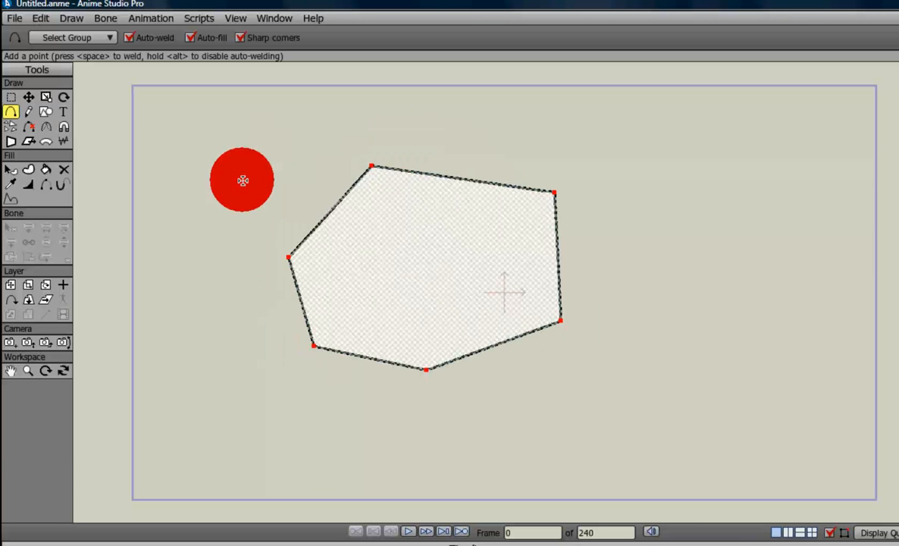
# Step: Draw a closed three-point triangle beside the polygon, on its left side, welding the last point to the first
pyautogui.moveTo(244, 154); pyautogui.dragTo(190, 189)
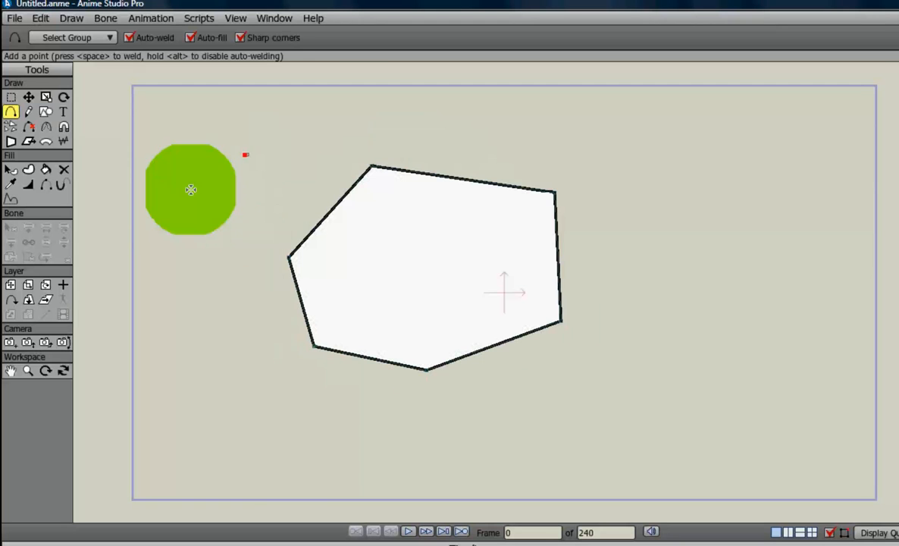
pyautogui.click(167, 240)
pyautogui.click(217, 261)
pyautogui.moveTo(263, 167); pyautogui.dragTo(242, 155)
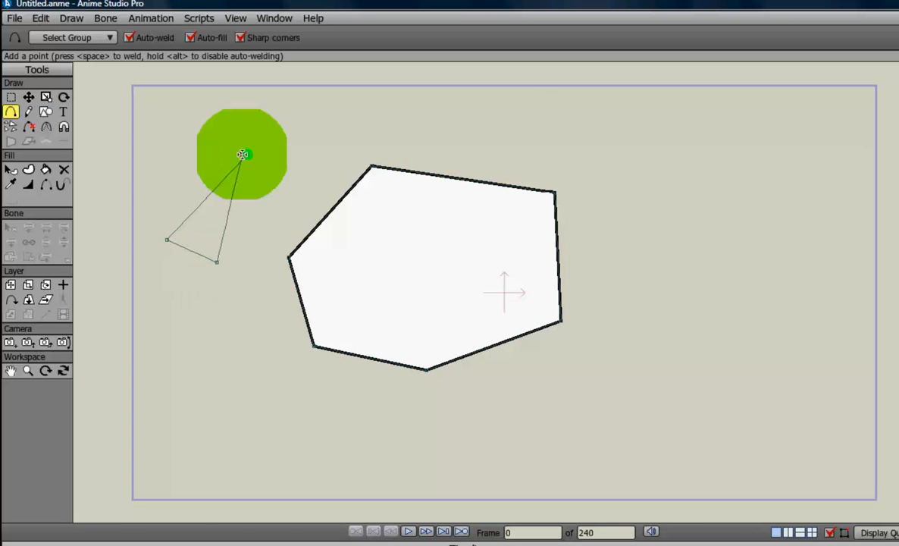
pyautogui.click(241, 154)
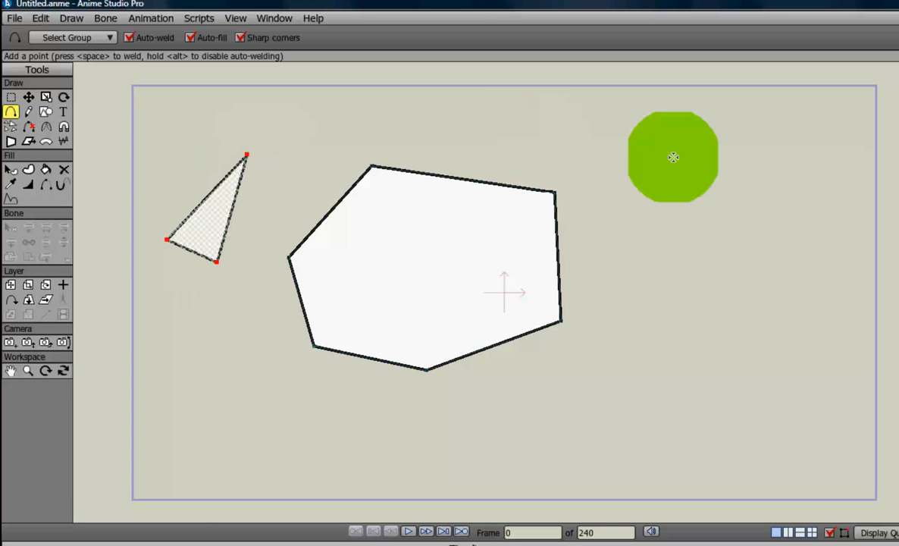
# Step: Draw an open four-point zigzag line to the right of the polygon and a closed four-sided head shape beyond it
pyautogui.moveTo(672, 157)
pyautogui.mouseDown()
pyautogui.moveTo(636, 241)
pyautogui.moveTo(676, 376)
pyautogui.moveTo(603, 431)
pyautogui.mouseUp()
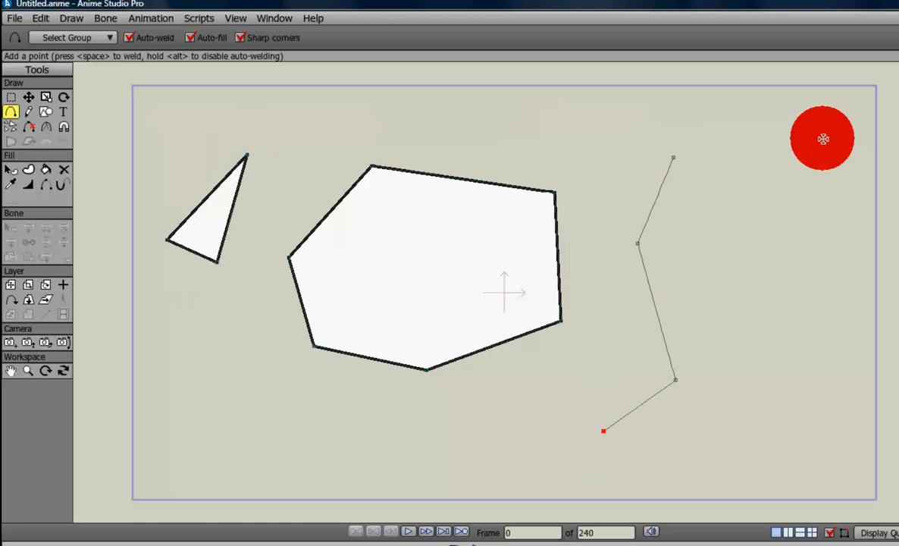
pyautogui.moveTo(823, 139); pyautogui.dragTo(751, 218)
pyautogui.moveTo(751, 218); pyautogui.dragTo(823, 141)
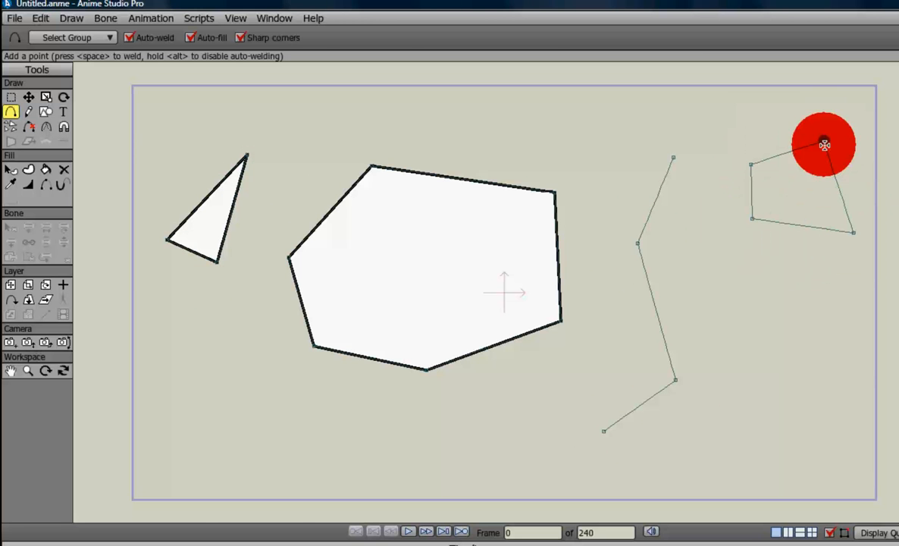
# Step: Add straight body, leg and arm lines below the four-sided head to form a stick figure, and preview the rendered frame
pyautogui.moveTo(800, 225); pyautogui.dragTo(738, 430)
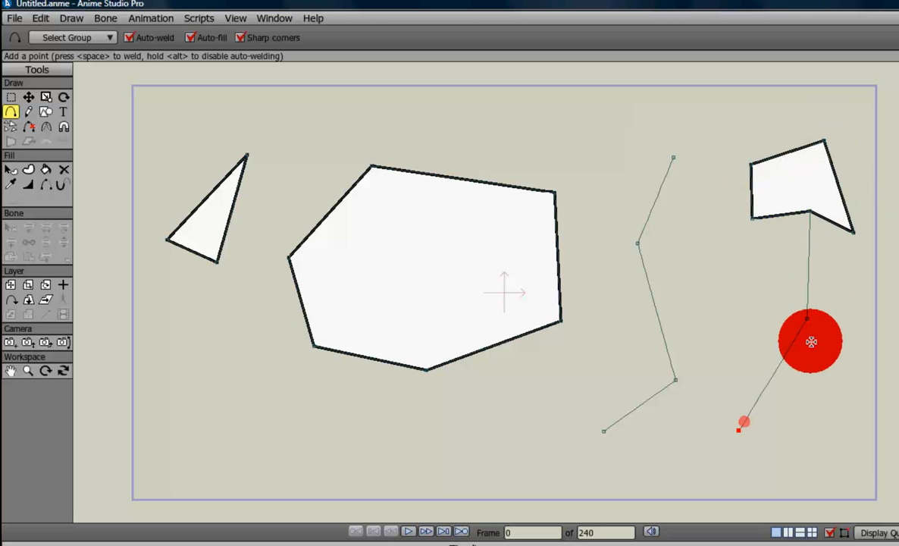
pyautogui.moveTo(807, 318); pyautogui.dragTo(834, 436)
pyautogui.moveTo(747, 254); pyautogui.dragTo(842, 276)
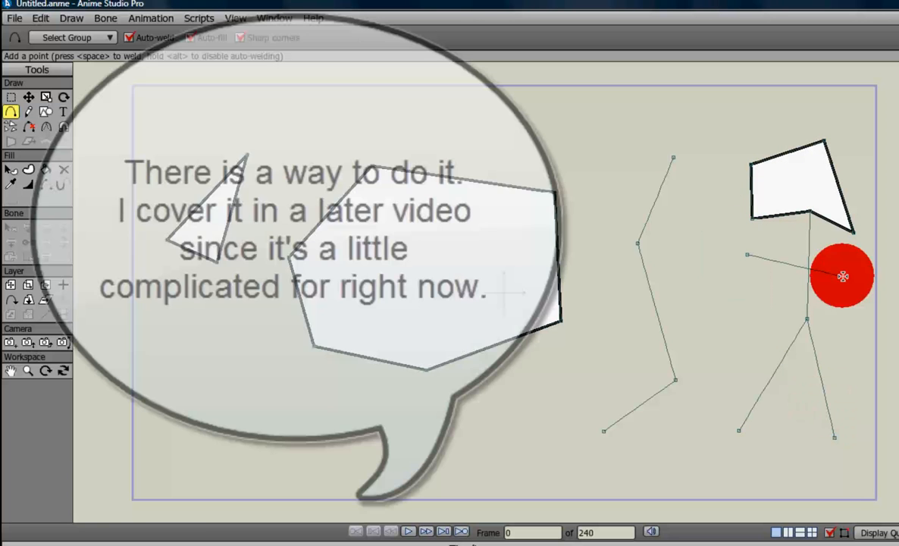
pyautogui.click(725, 333)
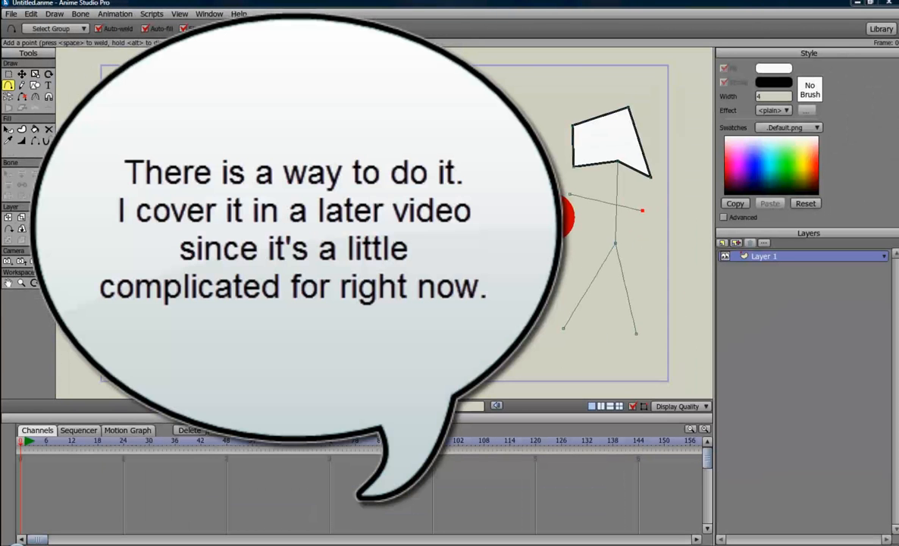
pyautogui.hotkey('ctrl', 'r')
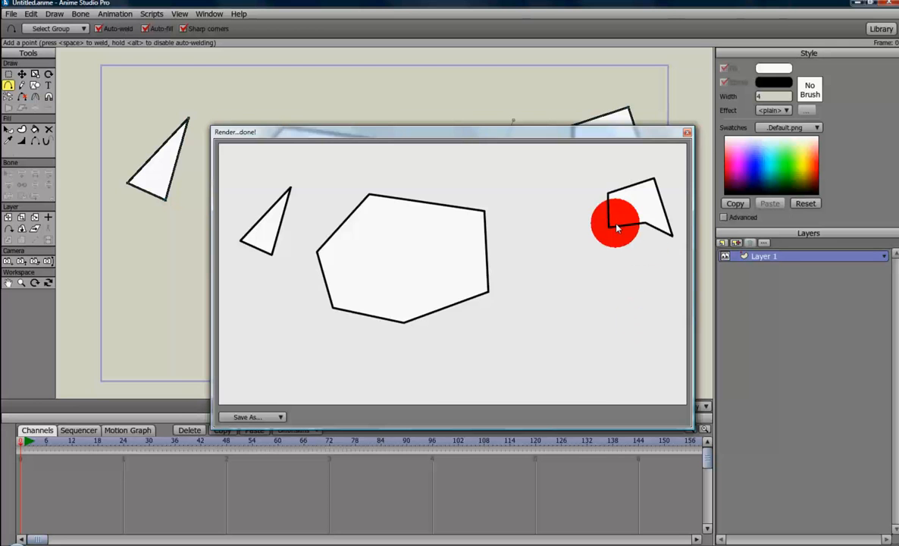
pyautogui.click(690, 133)
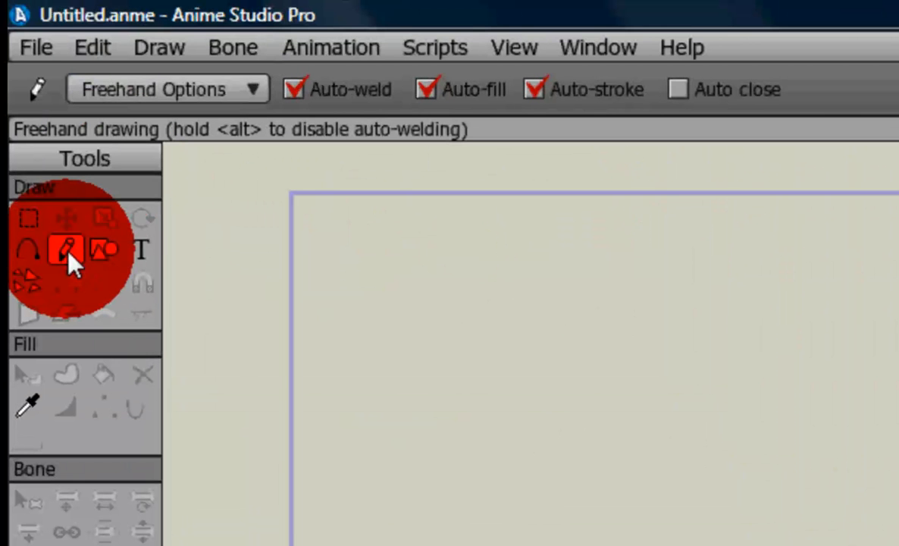
# Step: Draw a closed rounded head shape freehand at the canvas's upper centre with Auto close enabled
pyautogui.click(687, 94)
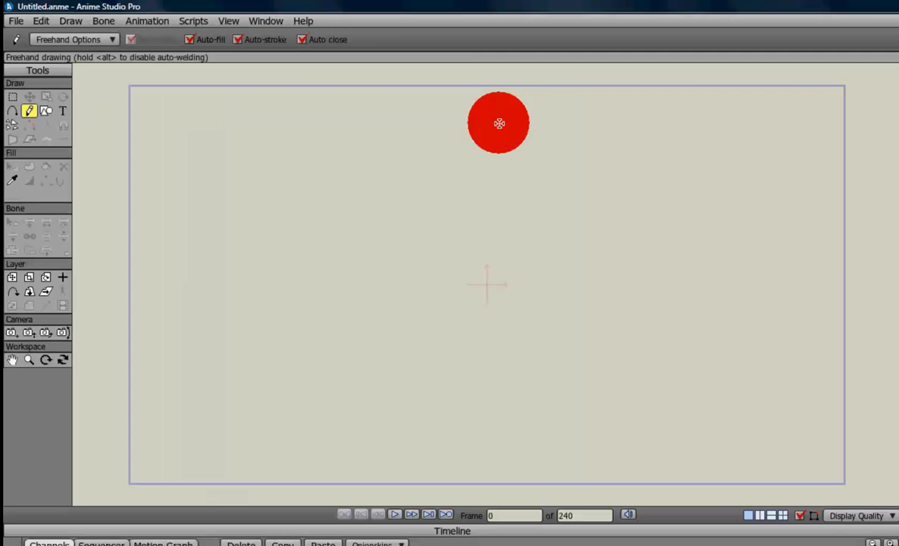
pyautogui.moveTo(499, 123)
pyautogui.mouseDown()
pyautogui.moveTo(505, 114)
pyautogui.moveTo(443, 182)
pyautogui.moveTo(530, 130)
pyautogui.moveTo(502, 119)
pyautogui.mouseUp()
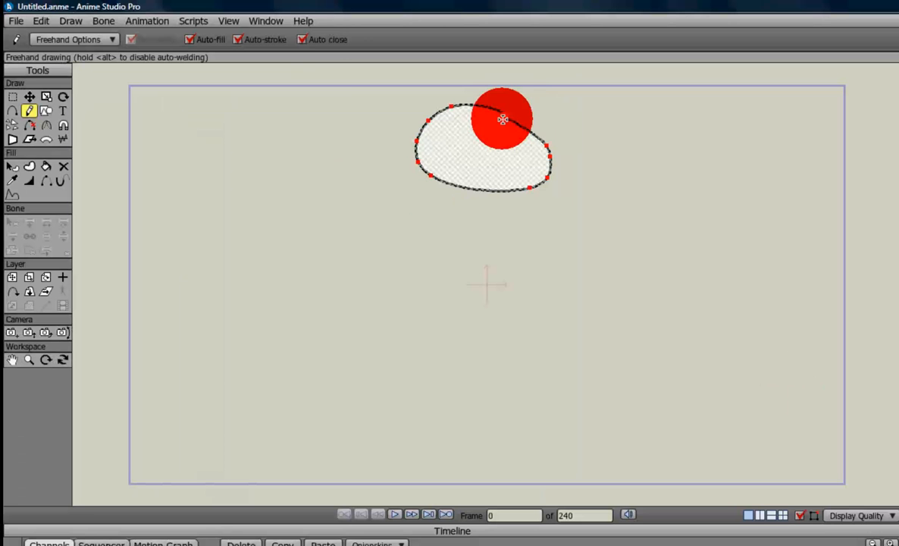
# Step: Draw the stick figure's body, legs and arms as freehand strokes with Auto close disabled, and preview the rendered frame
pyautogui.click(302, 39)
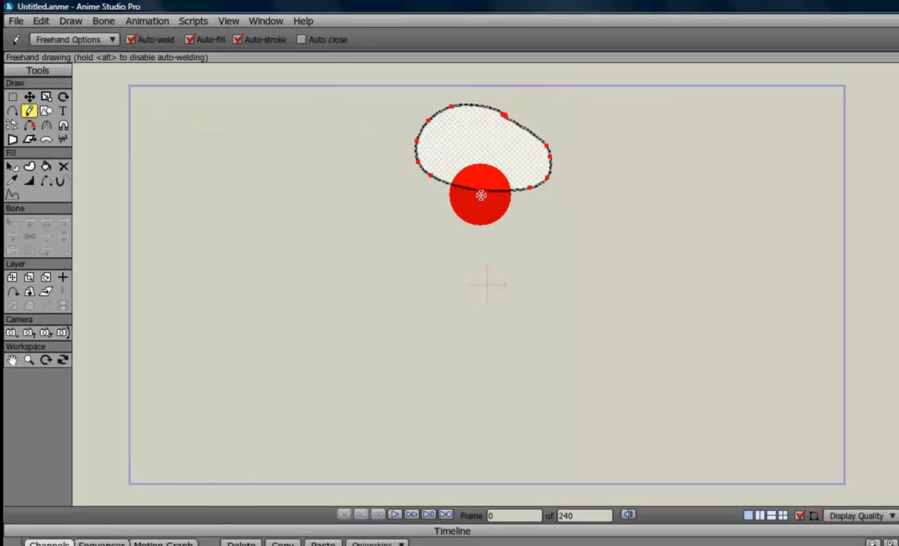
pyautogui.moveTo(480, 193)
pyautogui.mouseDown()
pyautogui.moveTo(480, 264)
pyautogui.moveTo(385, 327)
pyautogui.mouseUp()
pyautogui.moveTo(474, 264); pyautogui.dragTo(523, 356)
pyautogui.moveTo(428, 221); pyautogui.dragTo(582, 239)
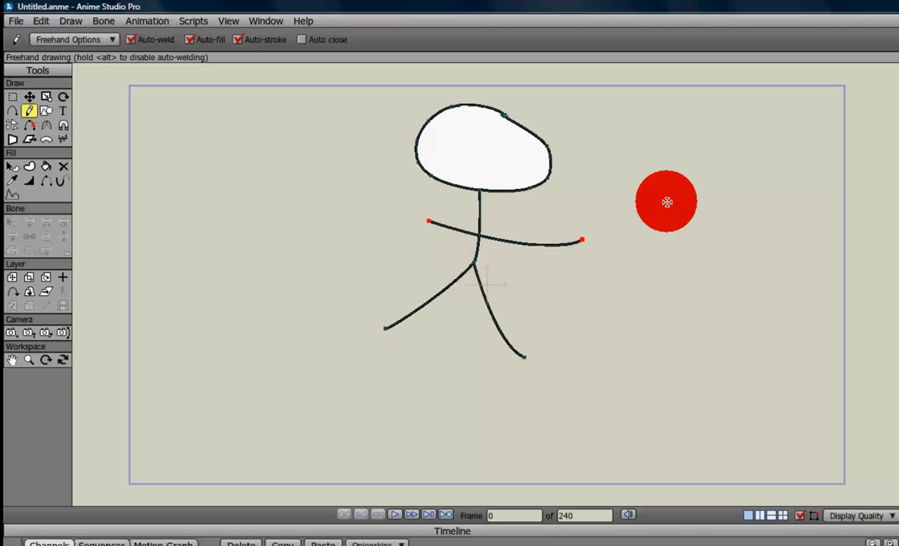
pyautogui.hotkey('ctrl', 'r')
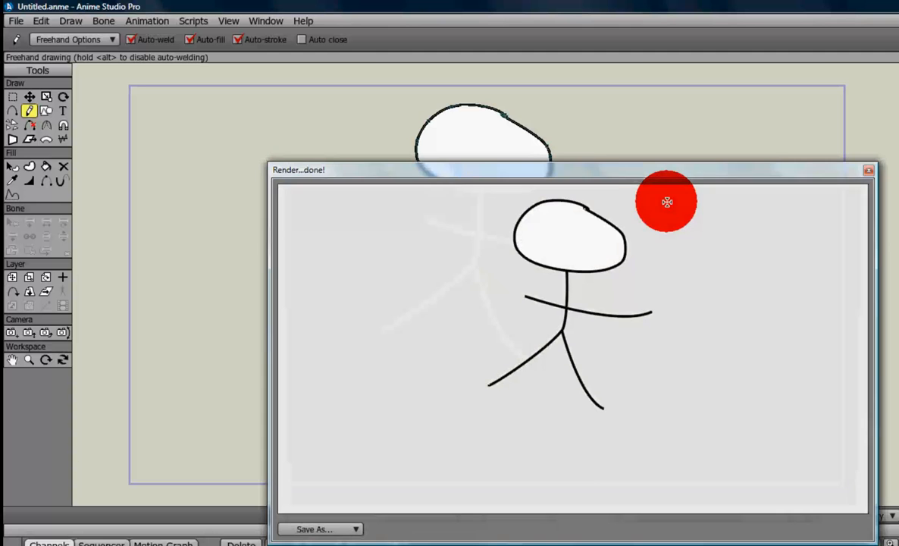
pyautogui.click(868, 170)
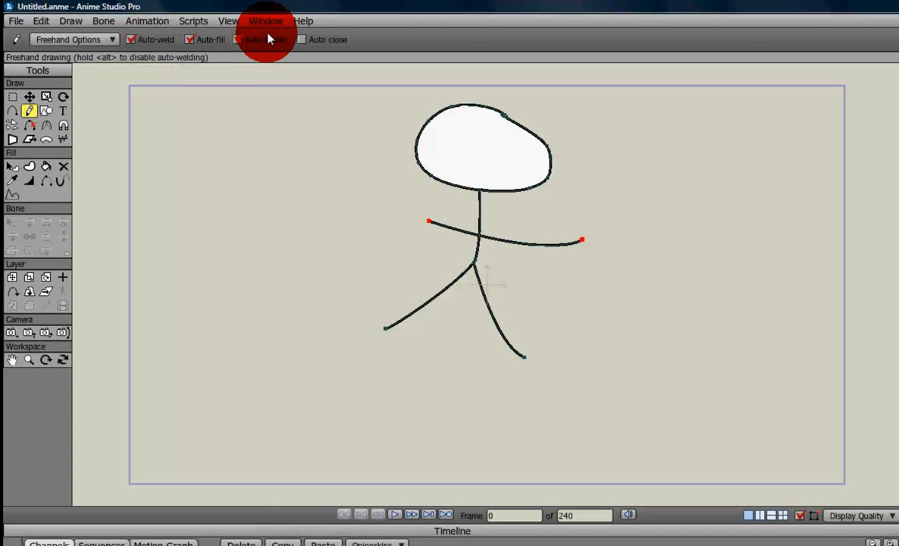
# Step: Draw a very thin, nearly vertical closed shape to the left of the stick figure with the Add Point tool
pyautogui.click(12, 111)
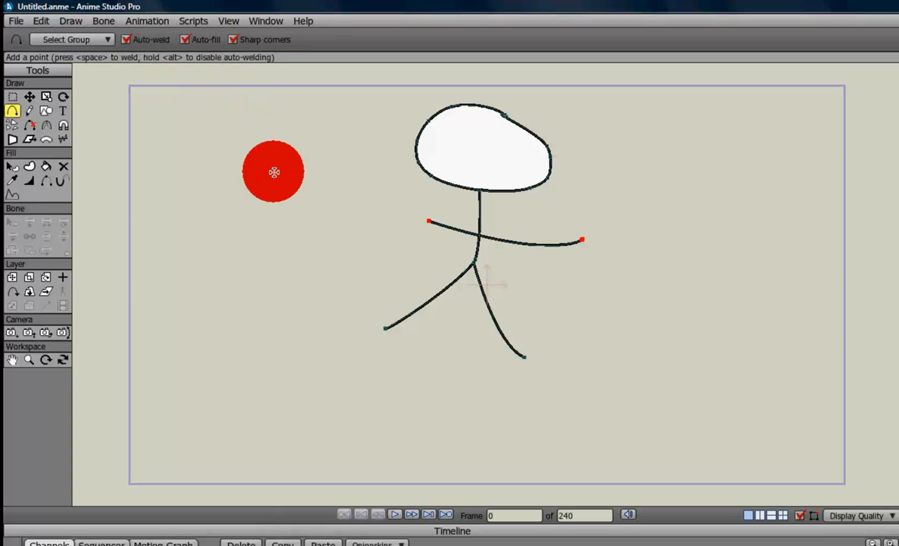
pyautogui.moveTo(275, 173)
pyautogui.mouseDown()
pyautogui.moveTo(257, 249)
pyautogui.moveTo(265, 281)
pyautogui.moveTo(276, 172)
pyautogui.moveTo(315, 174)
pyautogui.moveTo(277, 156)
pyautogui.mouseUp()
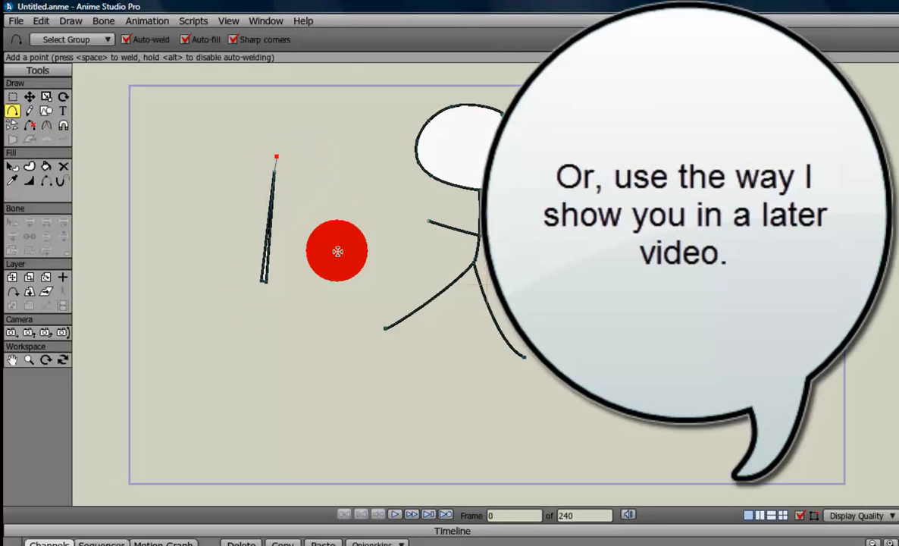
pyautogui.click(270, 203)
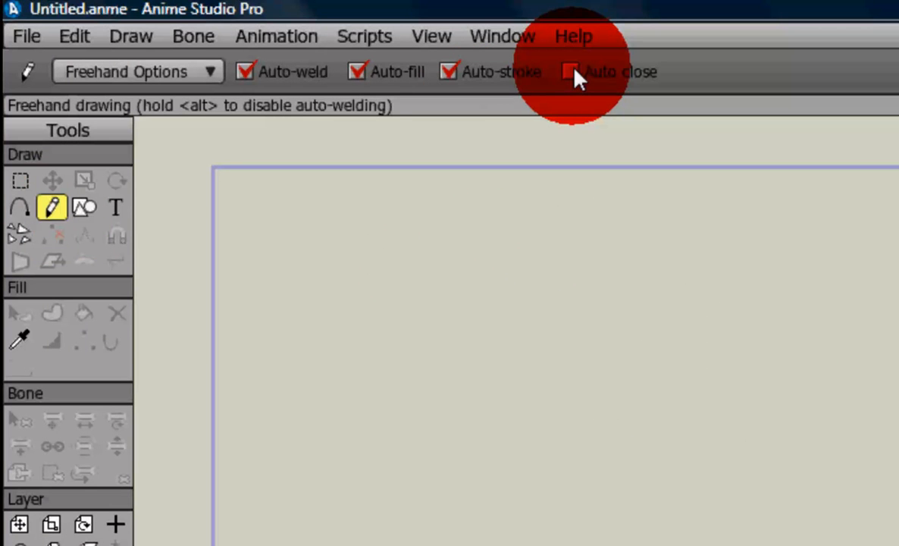
# Step: Draw a large blue-filled rounded shape freehand with Auto close enabled, leaving the closing gap to the tool, and deselect it
pyautogui.click(570, 72)
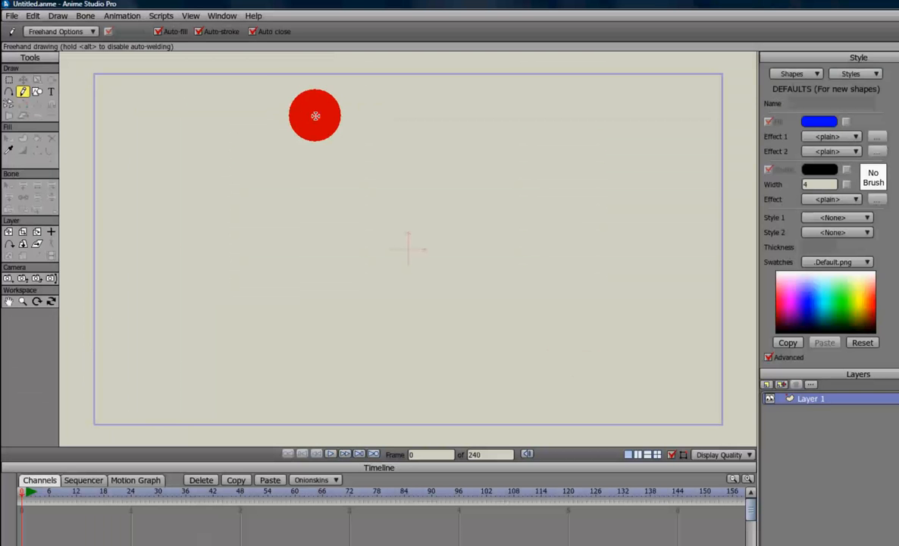
pyautogui.moveTo(317, 116)
pyautogui.mouseDown()
pyautogui.moveTo(243, 142)
pyautogui.moveTo(250, 279)
pyautogui.moveTo(458, 335)
pyautogui.moveTo(617, 271)
pyautogui.moveTo(629, 188)
pyautogui.moveTo(590, 134)
pyautogui.mouseUp()
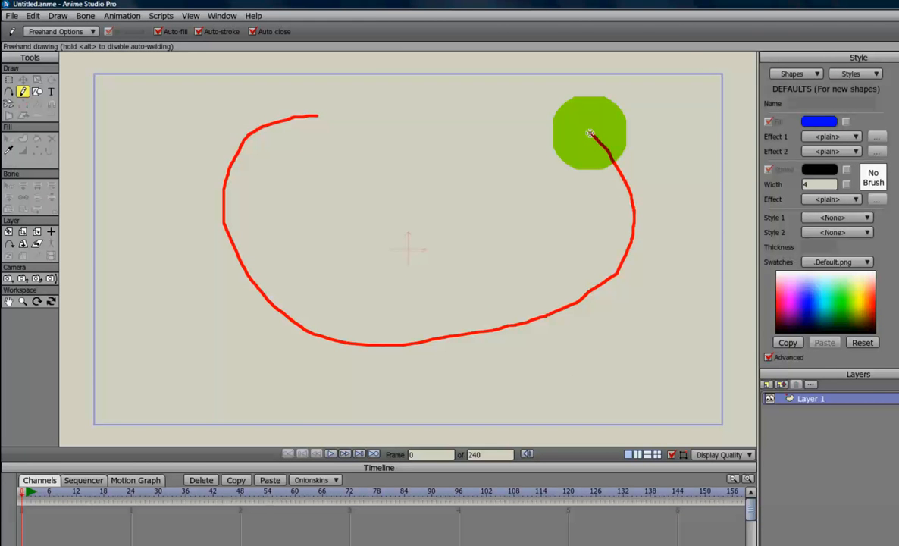
pyautogui.moveTo(589, 134); pyautogui.dragTo(589, 134)
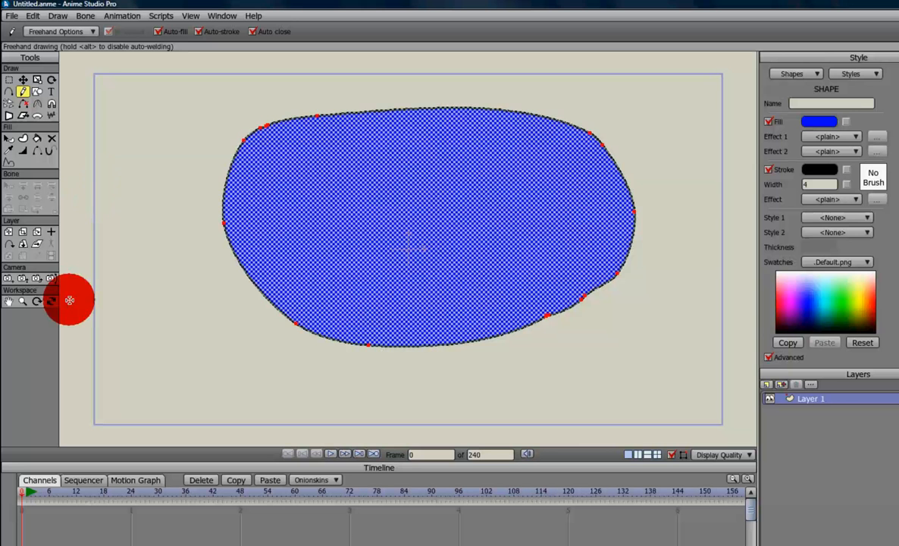
pyautogui.click(93, 333)
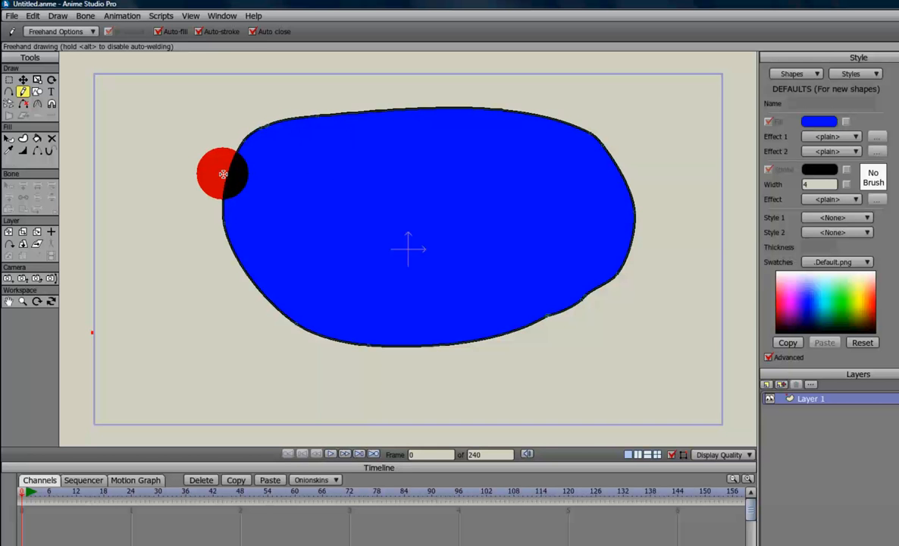
# Step: Delete the blue shape and draw an unfilled closed freehand outline with Auto-fill off and Auto-stroke on
pyautogui.hotkey('ctrl', 'a')
pyautogui.press('Delete')
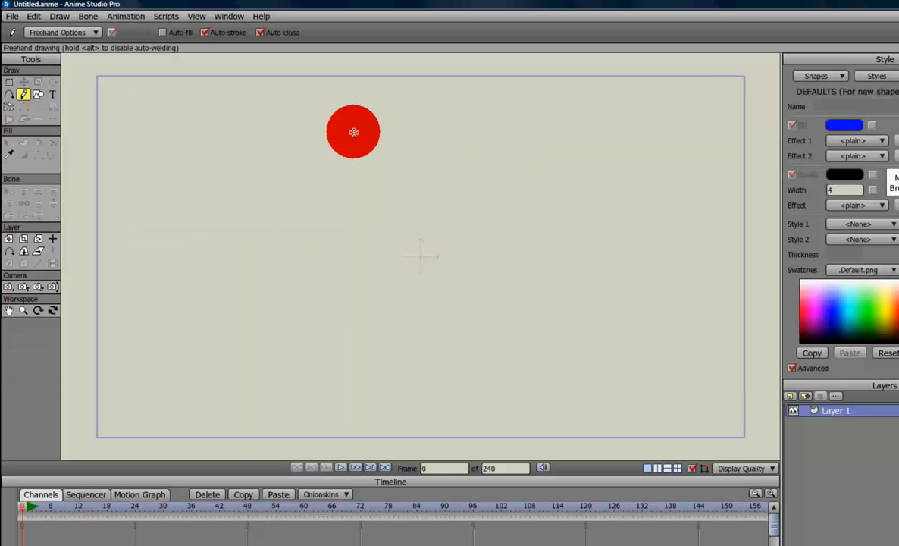
pyautogui.moveTo(350, 131)
pyautogui.mouseDown()
pyautogui.moveTo(250, 222)
pyautogui.moveTo(372, 299)
pyautogui.moveTo(574, 158)
pyautogui.mouseUp()
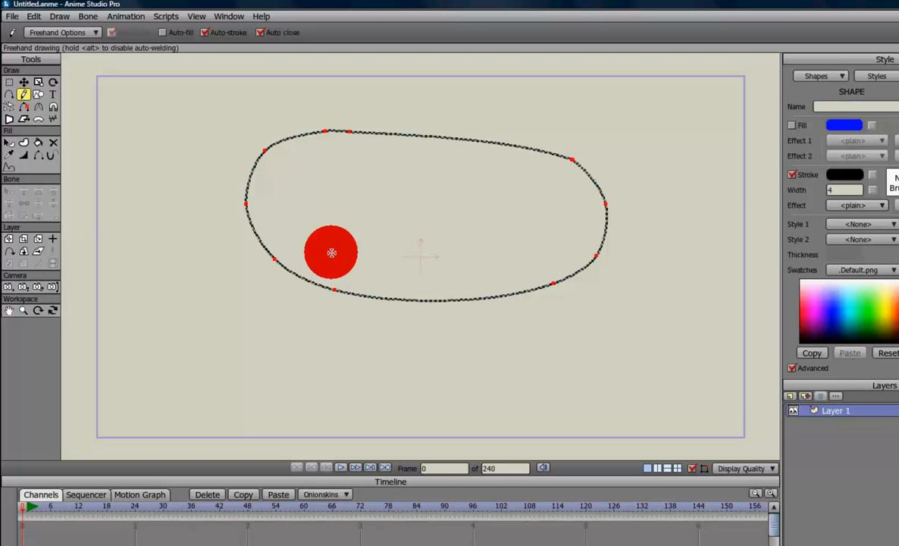
pyautogui.click(173, 279)
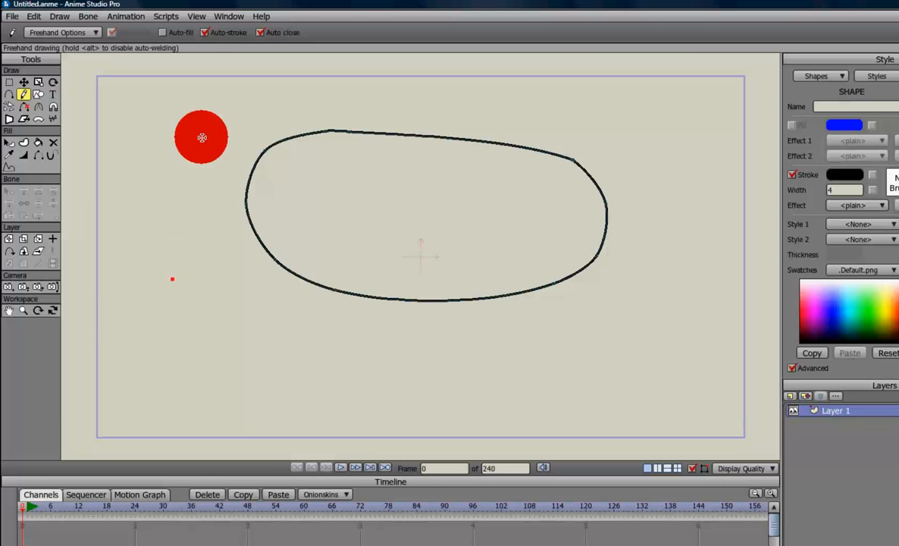
# Step: Delete the outline and draw a large blue closed freehand shape without a stroke, with Auto-fill on and Auto-stroke off
pyautogui.hotkey('ctrl', 'a')
pyautogui.press('Delete')
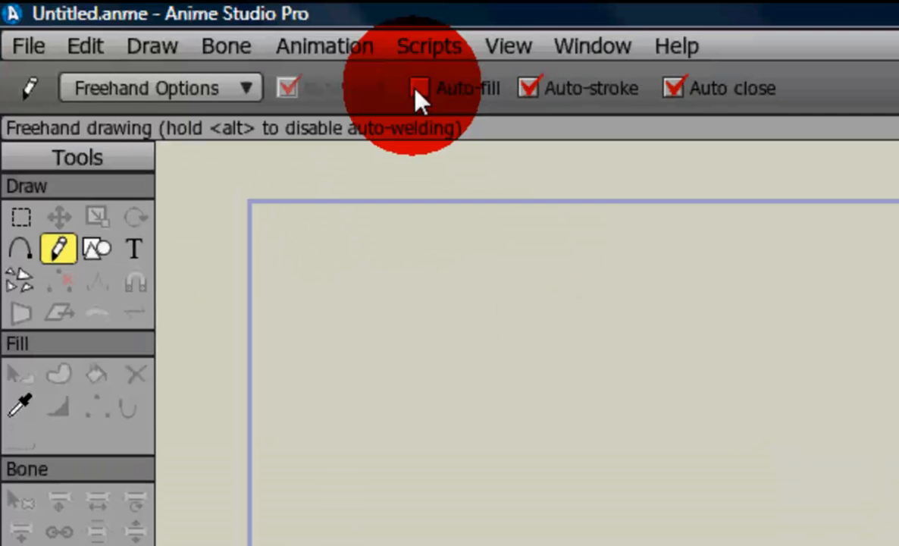
pyautogui.click(418, 89)
pyautogui.click(528, 88)
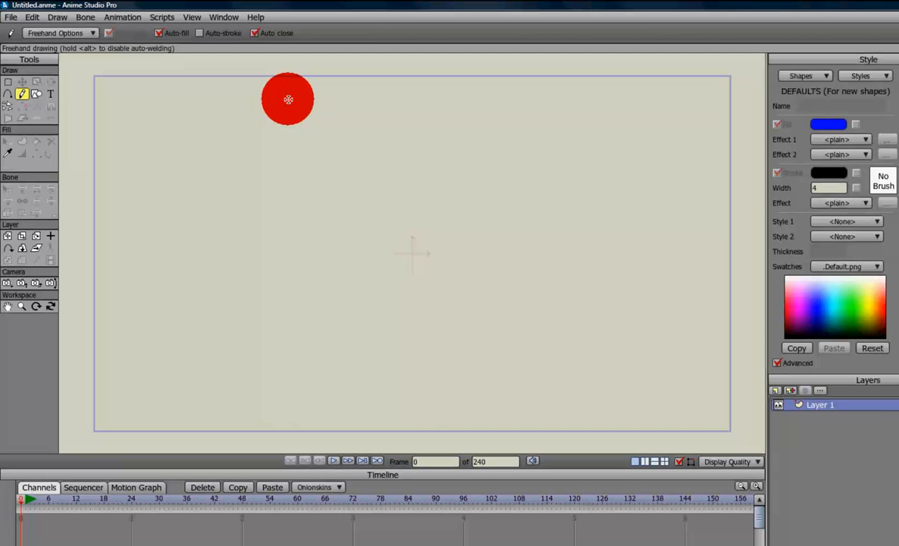
pyautogui.moveTo(766, 263); pyautogui.dragTo(533, 366)
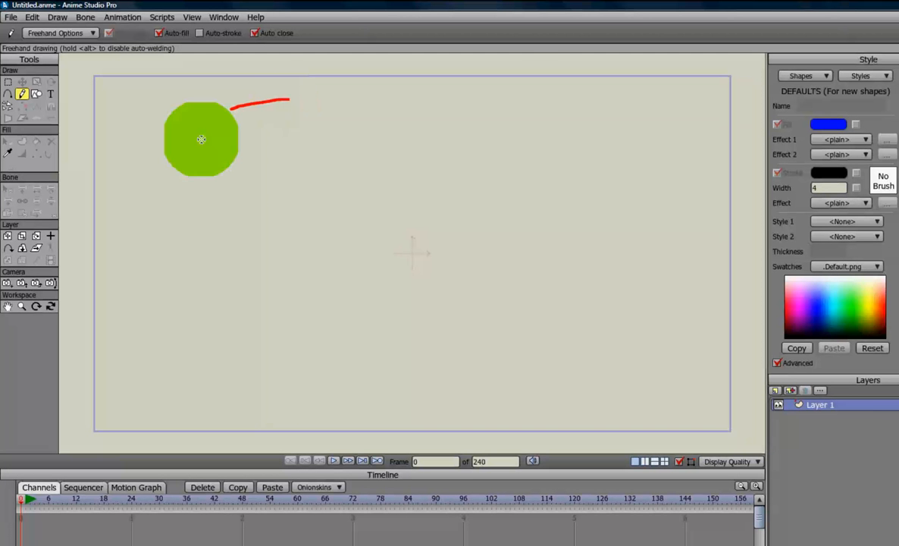
pyautogui.moveTo(201, 138)
pyautogui.mouseDown()
pyautogui.moveTo(686, 277)
pyautogui.moveTo(615, 125)
pyautogui.mouseUp()
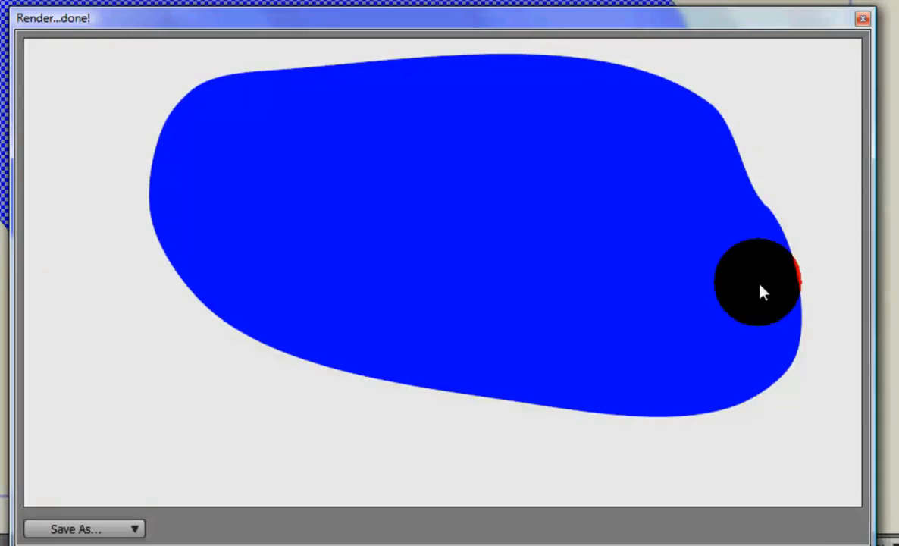
# Step: Enable the blue shape's black stroke at width 4 and preview the result in a render
pyautogui.click(863, 18)
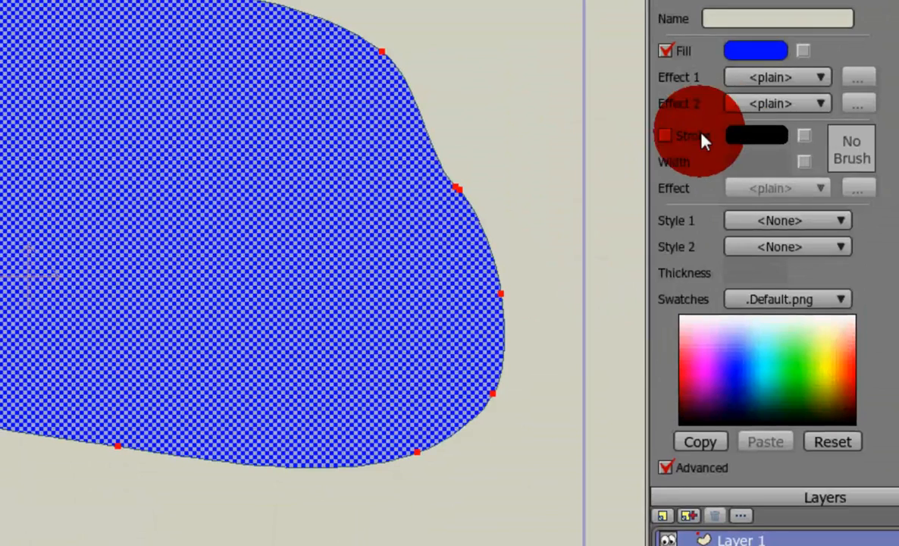
pyautogui.click(665, 136)
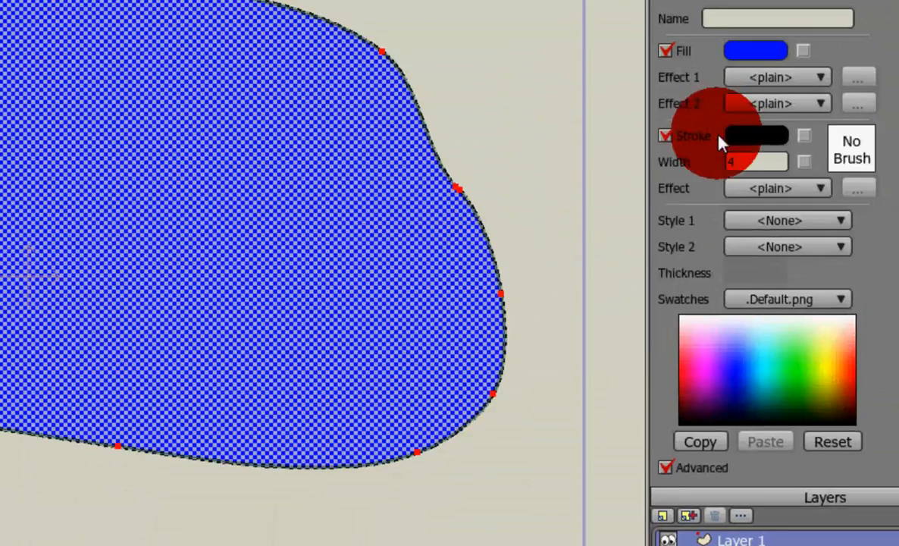
pyautogui.click(665, 137)
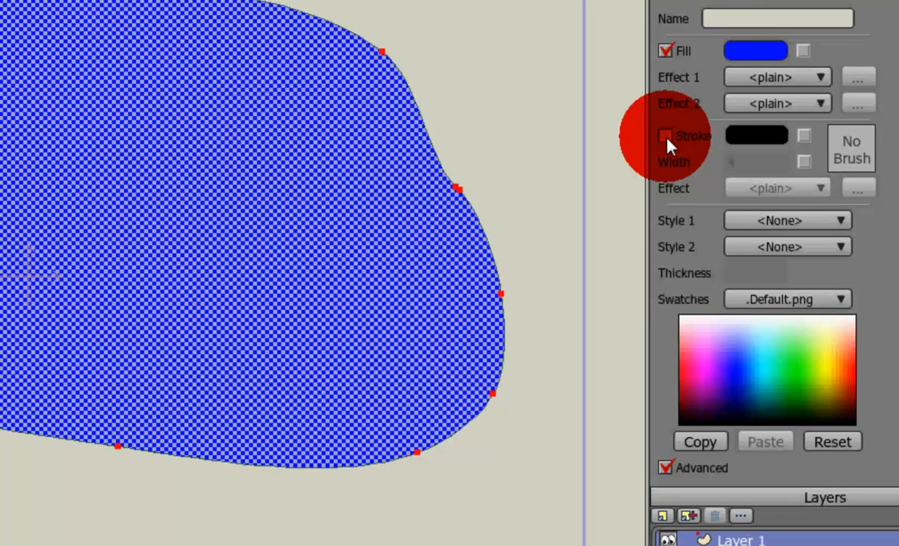
pyautogui.click(666, 136)
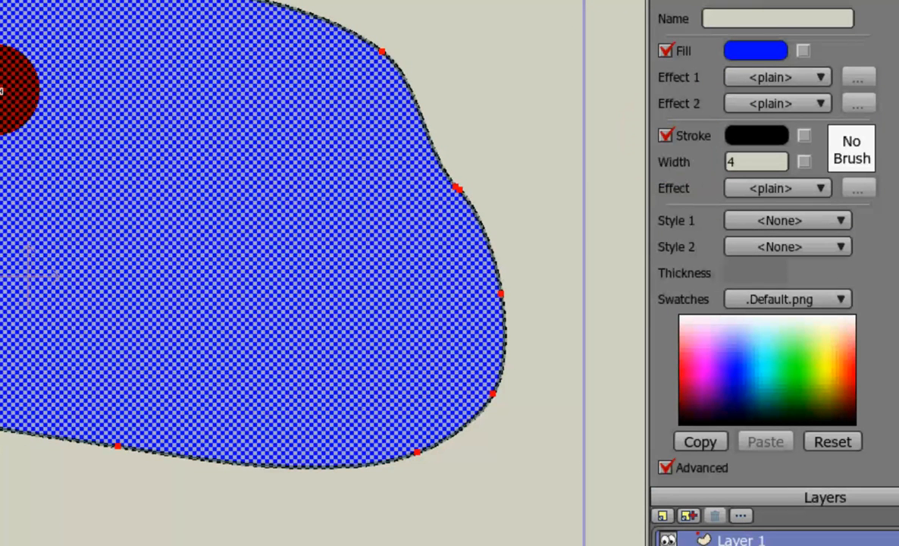
pyautogui.hotkey('ctrl', 'r')
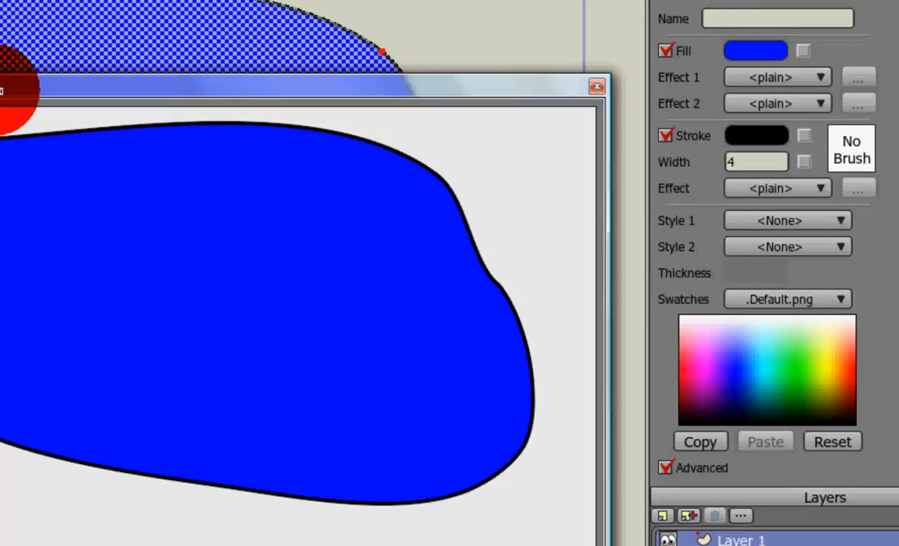
pyautogui.click(598, 88)
# Step: Toggle the blue shape's fill and stroke off and on in different combinations, leaving both enabled
pyautogui.click(666, 137)
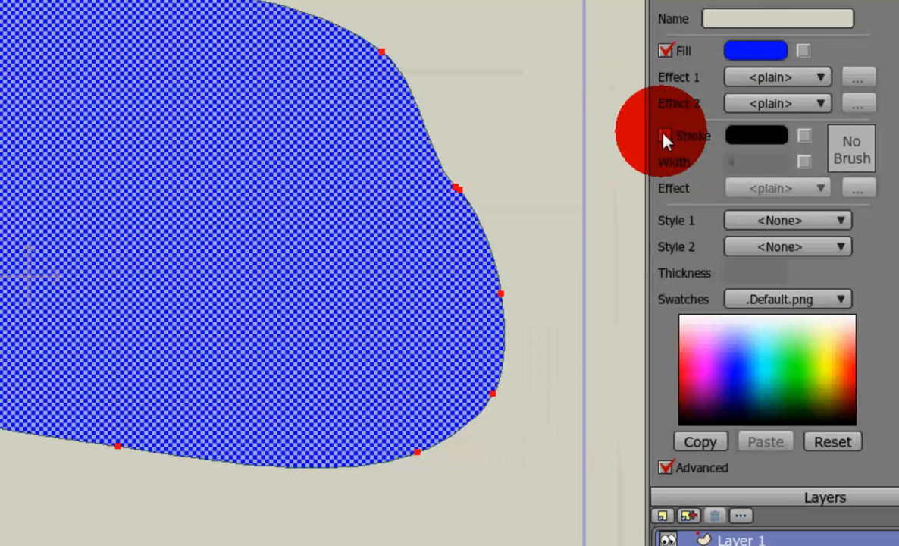
pyautogui.click(666, 51)
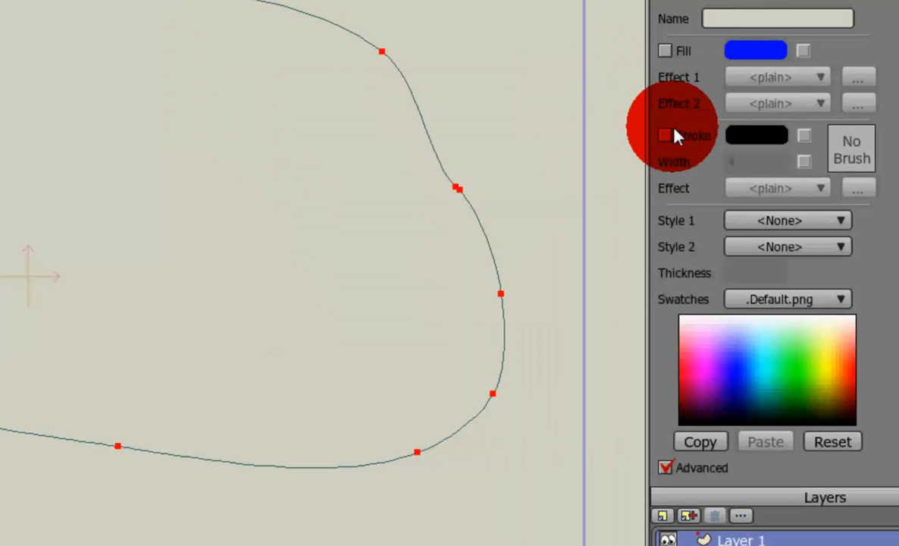
pyautogui.click(666, 135)
pyautogui.click(666, 51)
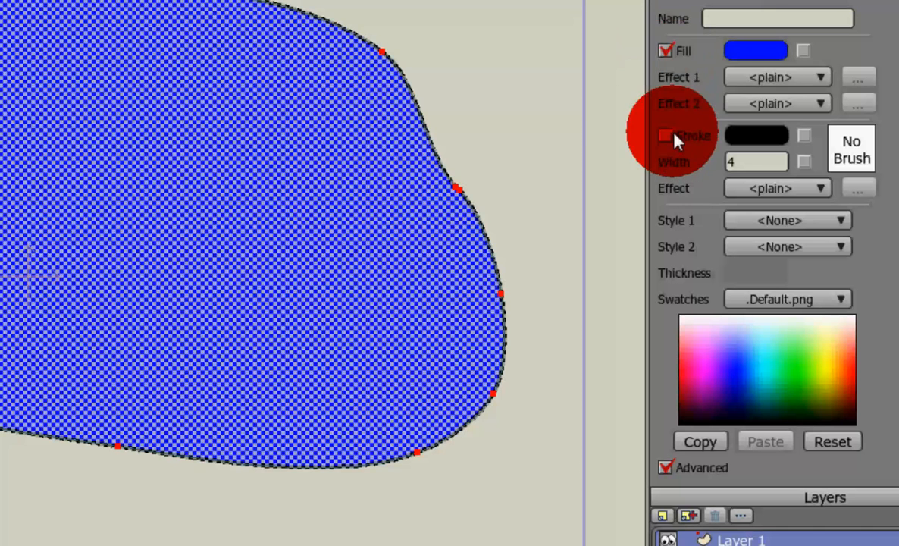
pyautogui.click(666, 135)
pyautogui.click(665, 51)
pyautogui.click(665, 50)
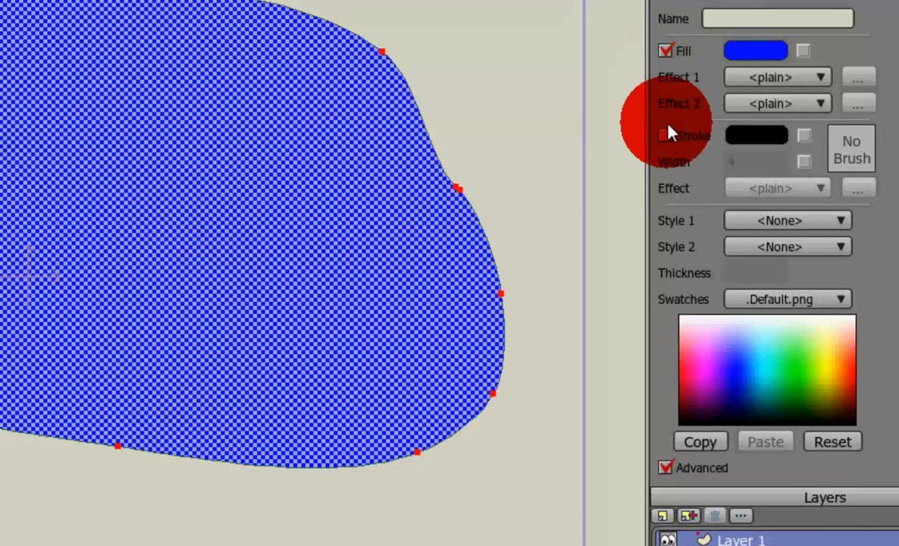
pyautogui.click(666, 136)
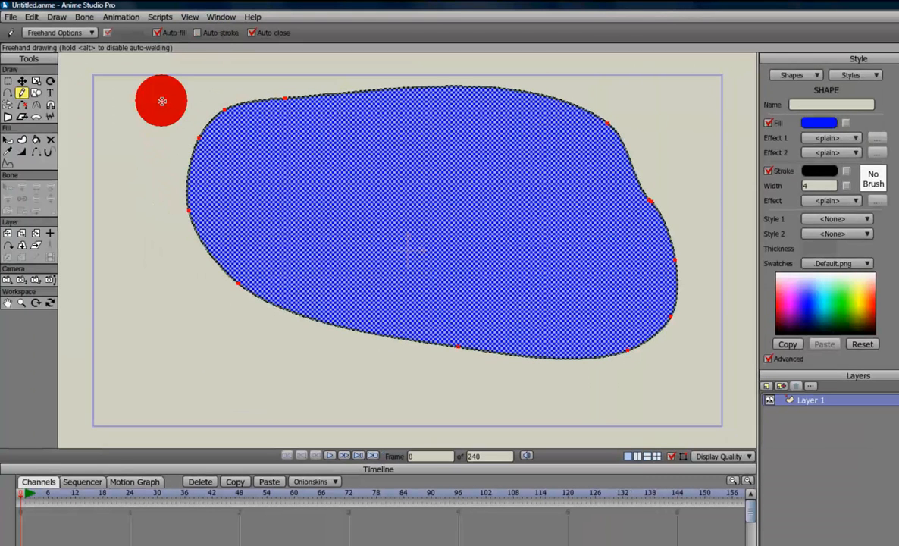
# Step: Select all points of the blue shape and delete it
pyautogui.click(8, 80)
pyautogui.moveTo(176, 79); pyautogui.dragTo(726, 373)
pyautogui.press('Delete')
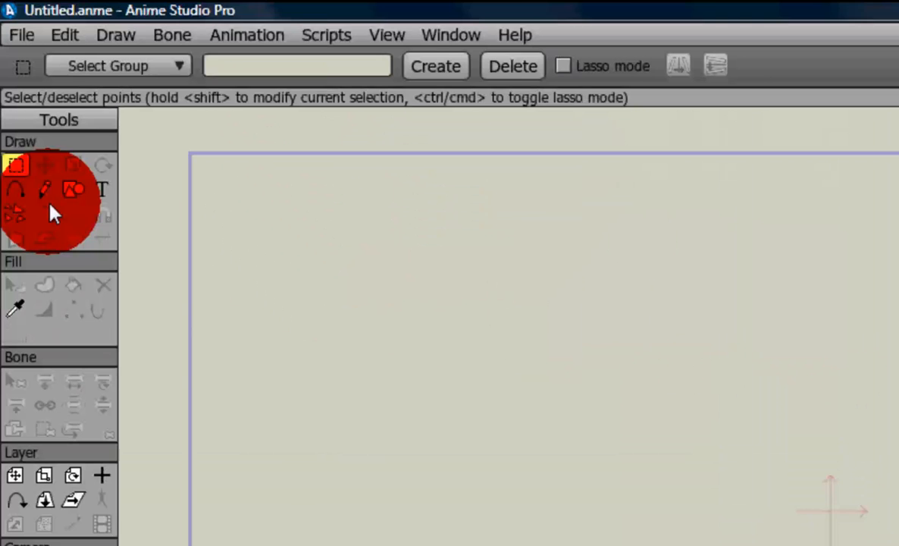
# Step: Draw a large open freehand outline with a gap in its upper edge, with Auto close off and Auto-stroke on
pyautogui.click(27, 113)
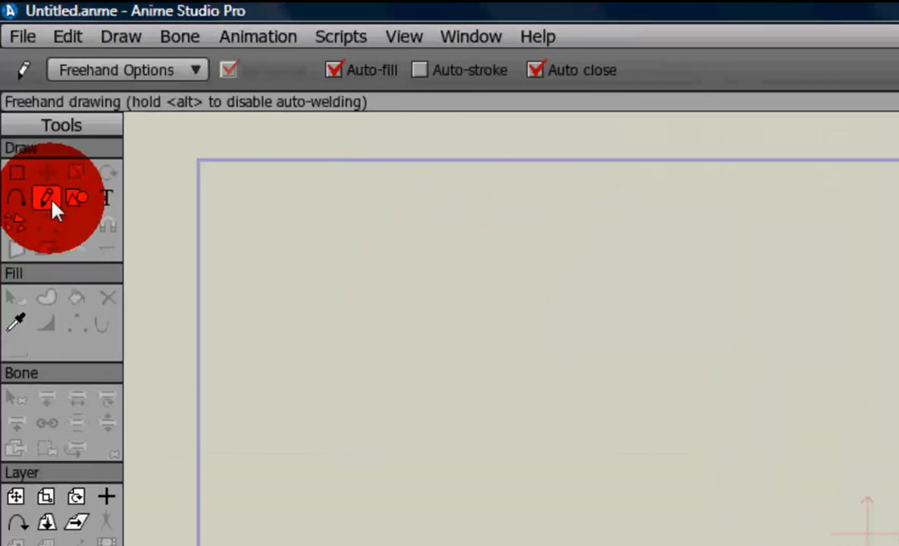
pyautogui.click(535, 71)
pyautogui.click(422, 71)
pyautogui.click(474, 215)
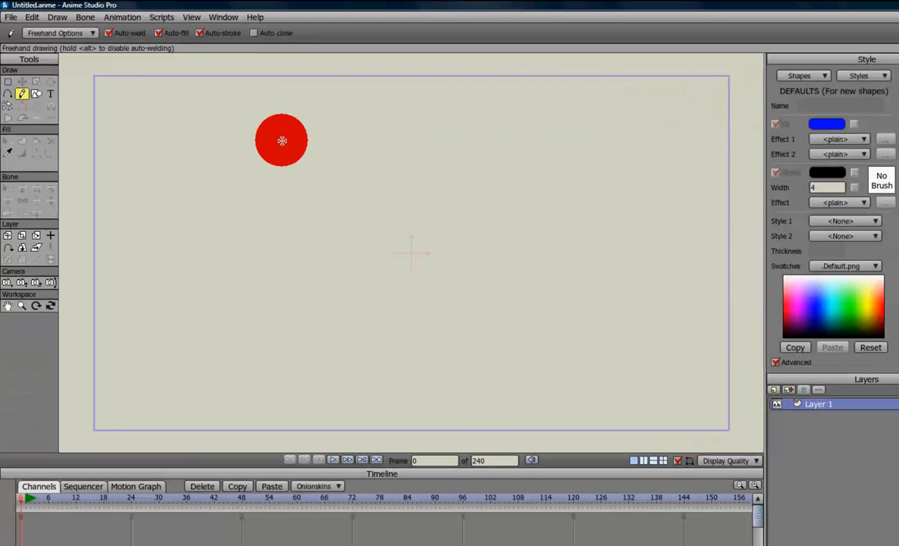
pyautogui.moveTo(282, 140)
pyautogui.mouseDown()
pyautogui.moveTo(197, 215)
pyautogui.moveTo(373, 315)
pyautogui.moveTo(513, 301)
pyautogui.moveTo(533, 205)
pyautogui.moveTo(481, 167)
pyautogui.moveTo(429, 148)
pyautogui.mouseUp()
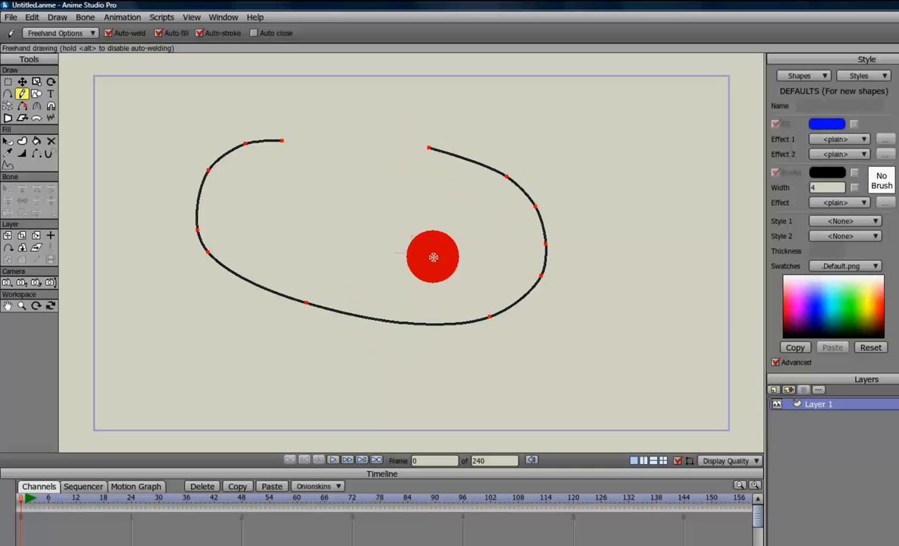
# Step: Try to fill the open outline with the Paint Bucket tool set to Both
pyautogui.click(37, 141)
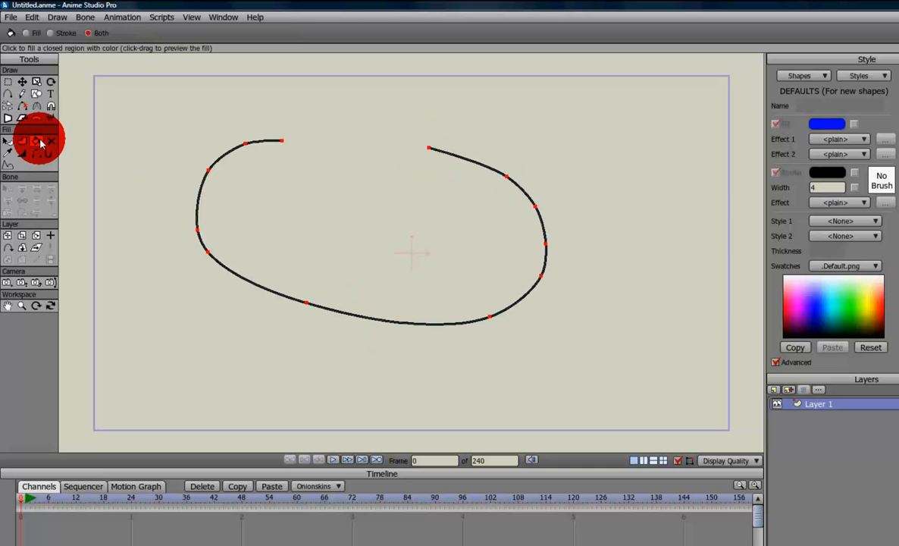
pyautogui.click(399, 205)
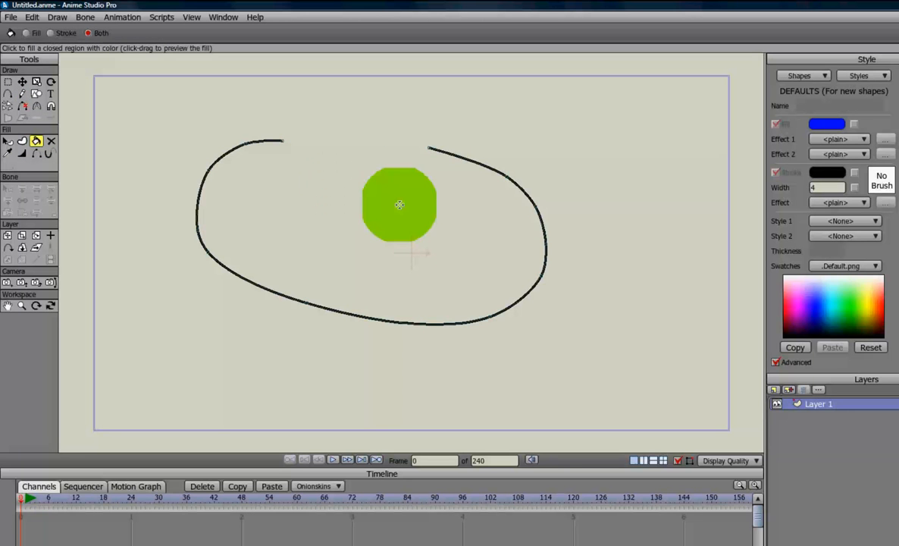
pyautogui.moveTo(400, 204); pyautogui.dragTo(344, 149)
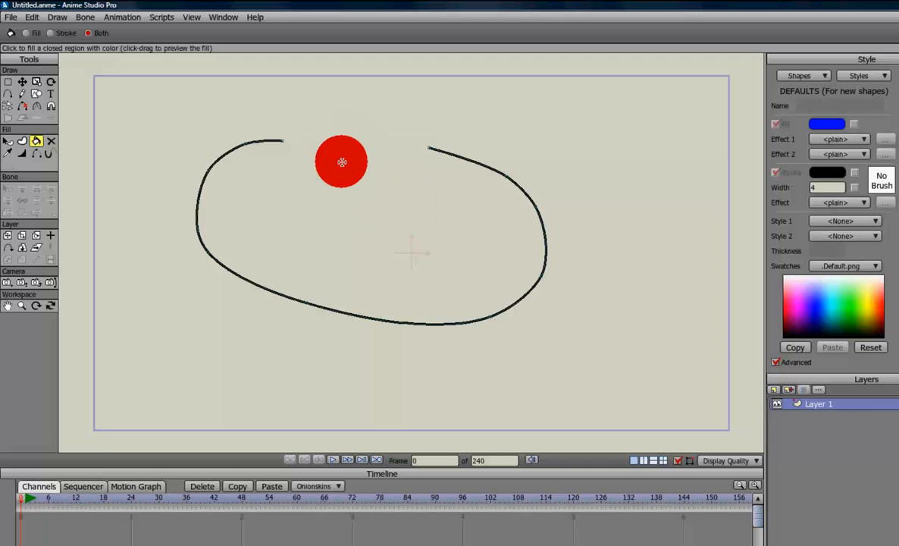
# Step: Close the outline's upper gap with a nearly straight freehand line, welding both of its ends to the outline with short strokes
pyautogui.click(22, 93)
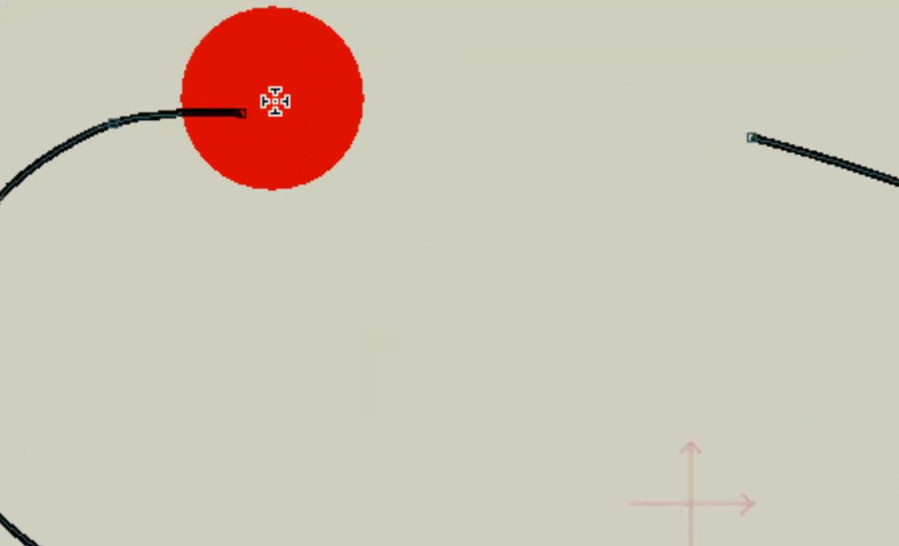
pyautogui.moveTo(266, 114); pyautogui.dragTo(723, 136)
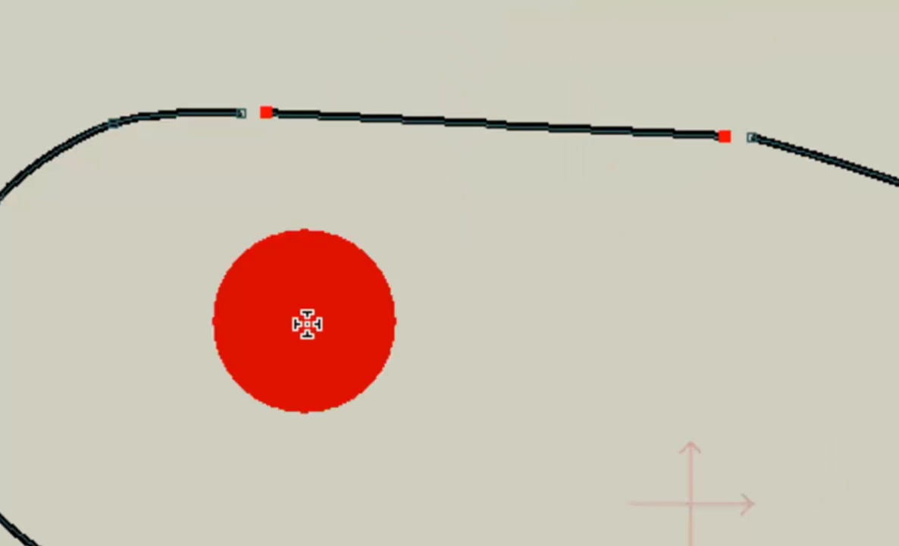
pyautogui.scroll(3, 244, 96)
pyautogui.moveTo(245, 96)
pyautogui.mouseDown()
pyautogui.moveTo(820, 545)
pyautogui.moveTo(833, 545)
pyautogui.mouseUp()
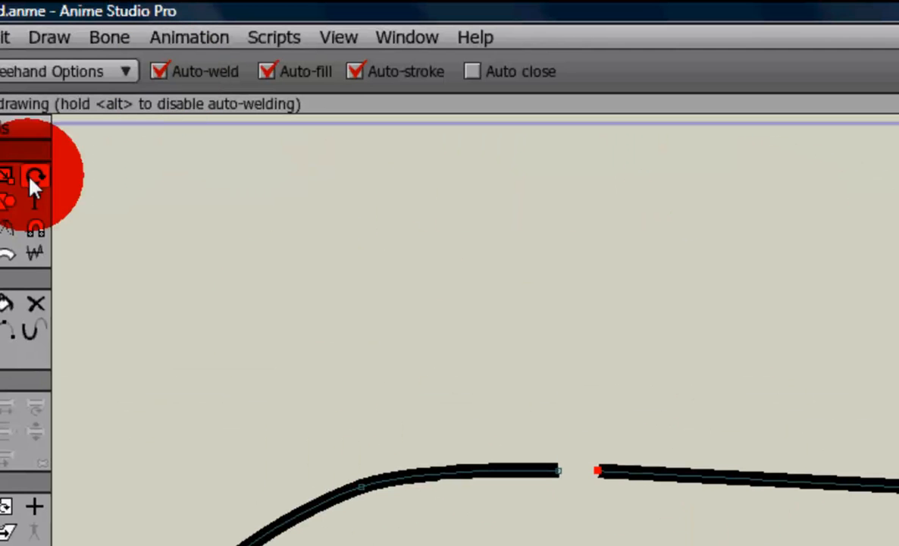
pyautogui.click(558, 472)
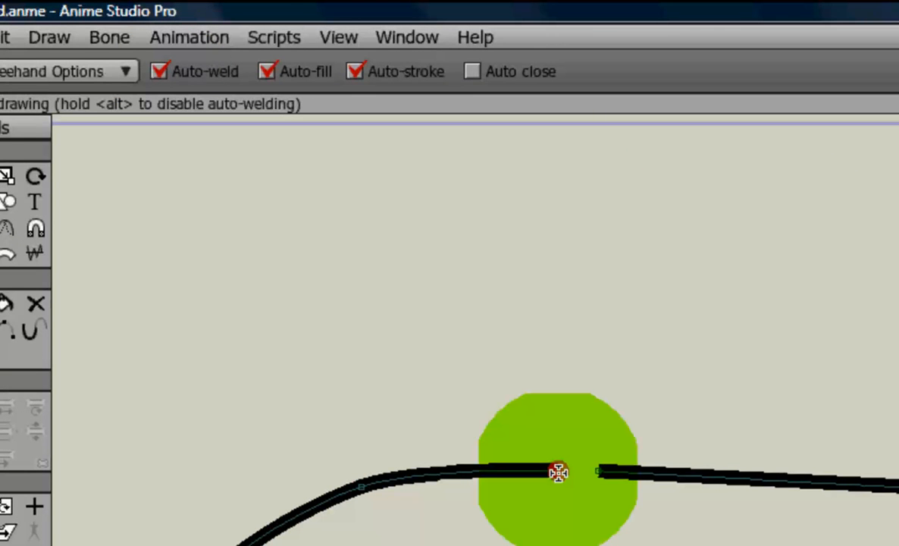
pyautogui.moveTo(558, 472); pyautogui.dragTo(598, 472)
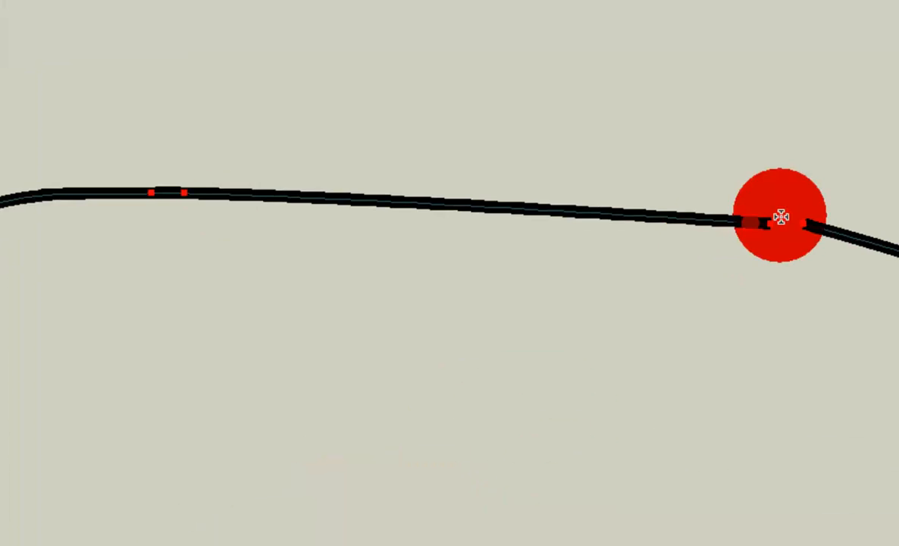
pyautogui.moveTo(772, 224); pyautogui.dragTo(810, 224)
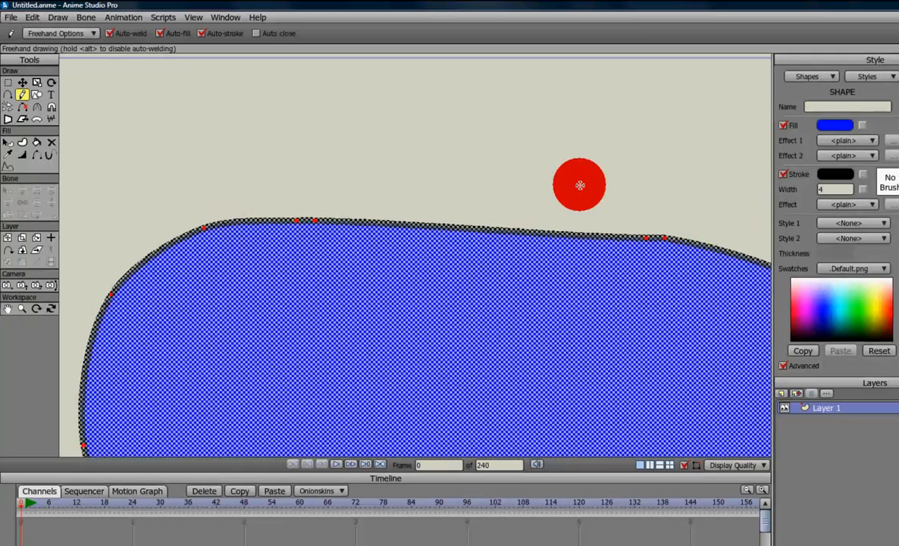
# Step: Remove the filled shape from the canvas and turn off Auto-weld for freehand drawing
pyautogui.scroll(-3, 504, 187)
pyautogui.moveTo(511, 242); pyautogui.dragTo(496, 213)
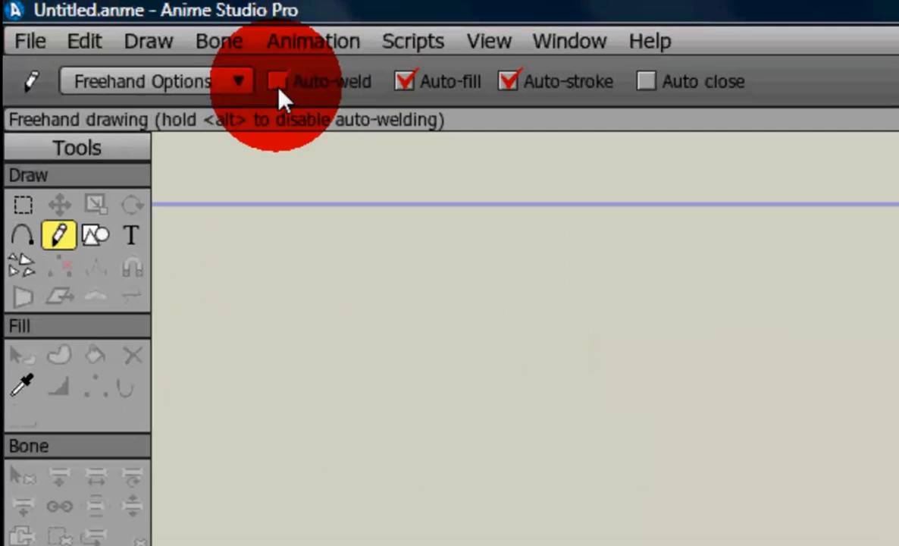
pyautogui.click(279, 86)
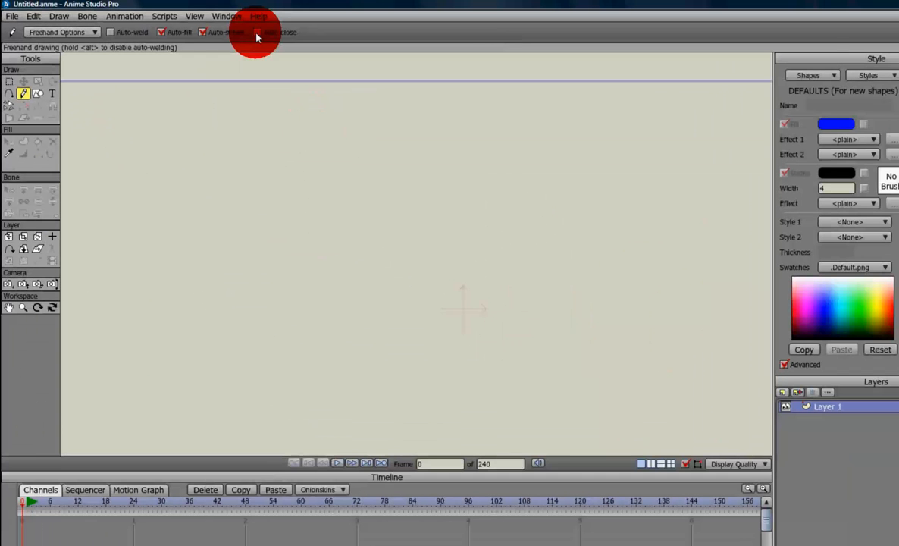
# Step: Draw a large open freehand outline and a second looping curve that bridges its gap and crosses its upper edge
pyautogui.click(299, 151)
pyautogui.moveTo(276, 138)
pyautogui.mouseDown()
pyautogui.moveTo(223, 320)
pyautogui.moveTo(616, 313)
pyautogui.moveTo(502, 172)
pyautogui.moveTo(456, 151)
pyautogui.mouseUp()
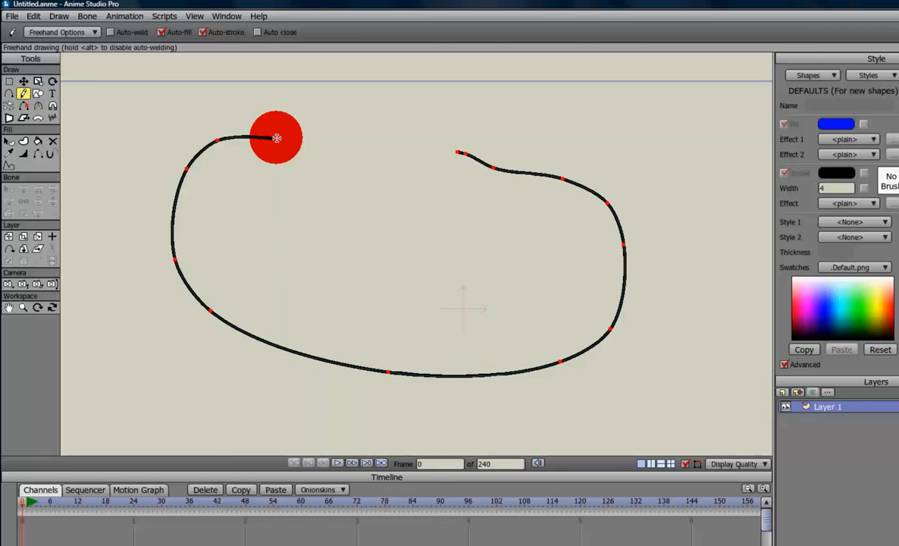
pyautogui.moveTo(276, 139)
pyautogui.mouseDown()
pyautogui.moveTo(311, 147)
pyautogui.moveTo(447, 144)
pyautogui.moveTo(582, 200)
pyautogui.moveTo(331, 198)
pyautogui.moveTo(245, 124)
pyautogui.moveTo(238, 167)
pyautogui.moveTo(175, 170)
pyautogui.mouseUp()
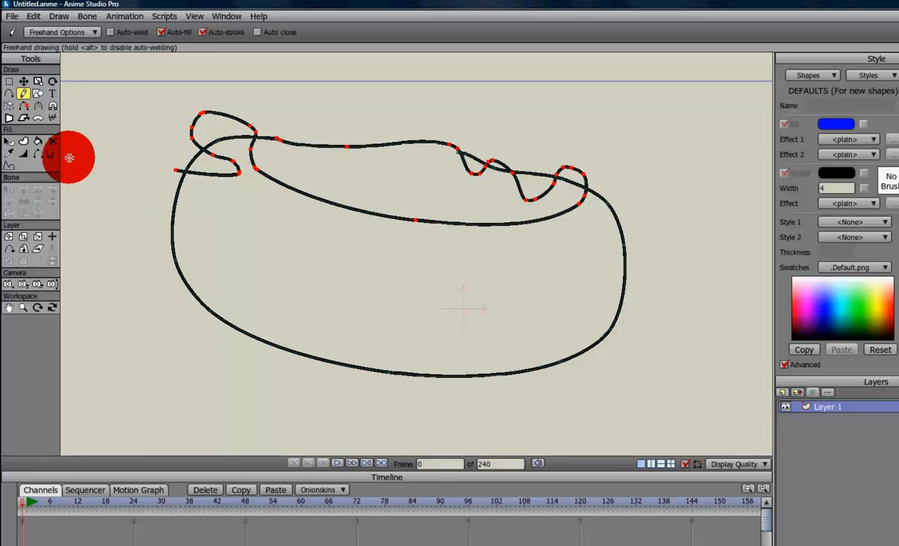
# Step: Try to fill the regions enclosed by the overlapping unwelded curves with the Paint Bucket tool
pyautogui.click(38, 141)
pyautogui.moveTo(323, 236); pyautogui.dragTo(368, 171)
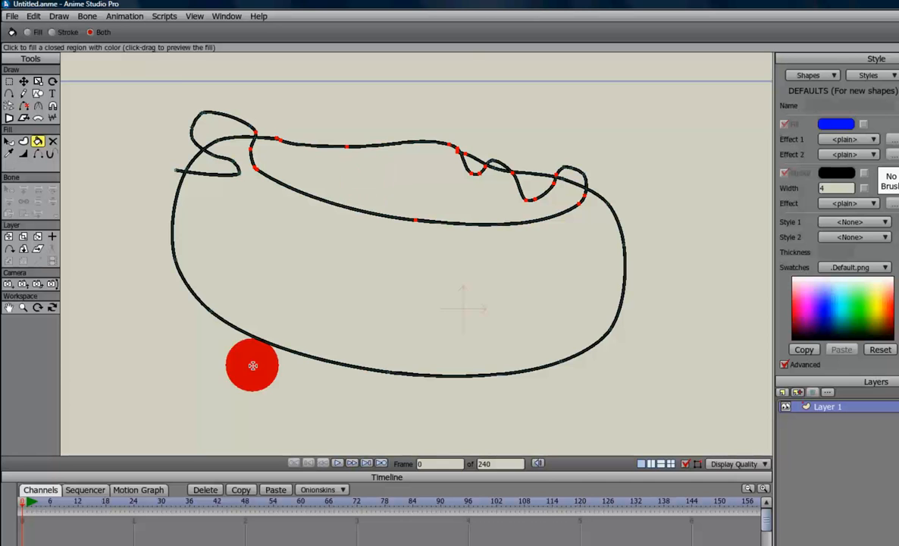
pyautogui.hotkey('ctrl', 'a')
pyautogui.click(348, 186)
pyautogui.scroll(4, 300, 264)
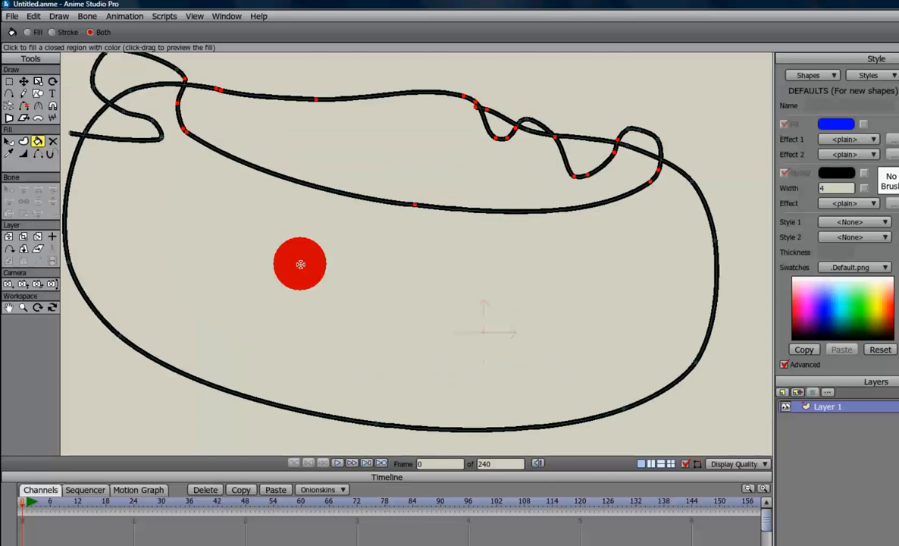
pyautogui.scroll(-1, 232, 190)
pyautogui.scroll(5, 205, 179)
pyautogui.scroll(-2, 199, 303)
pyautogui.scroll(-4, 198, 303)
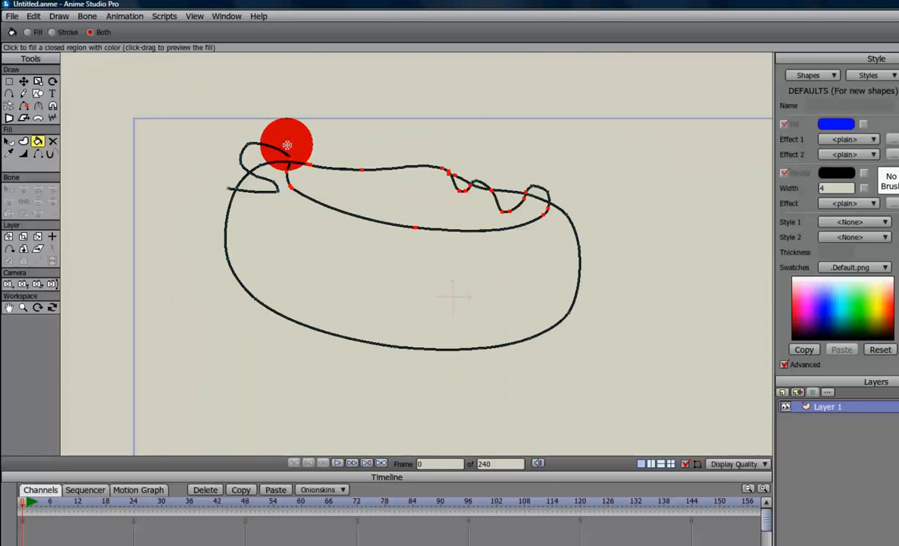
pyautogui.click(275, 236)
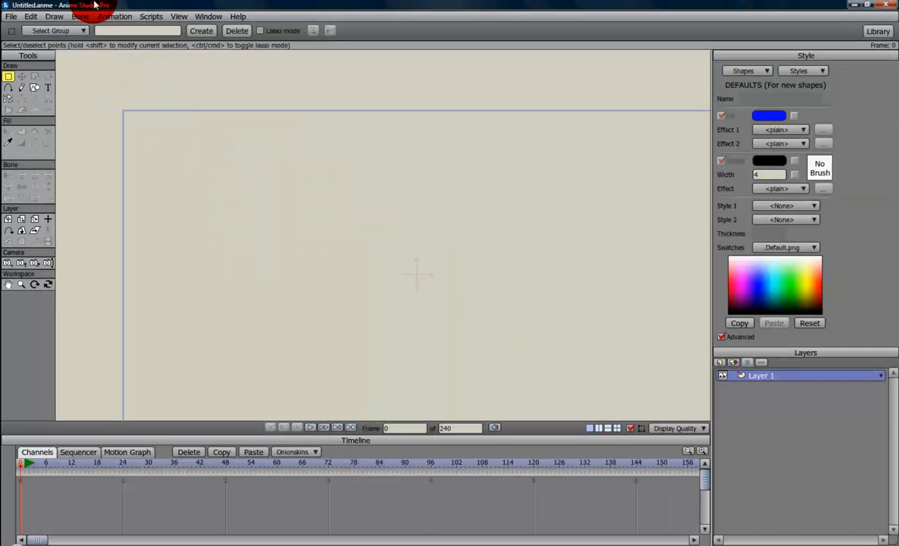
# Step: Draw a large open freehand outline and a short separate curve inside its upper gap, with Auto-weld off
pyautogui.click(23, 94)
pyautogui.moveTo(419, 257); pyautogui.dragTo(395, 216)
pyautogui.moveTo(302, 144)
pyautogui.mouseDown()
pyautogui.moveTo(252, 155)
pyautogui.moveTo(569, 367)
pyautogui.moveTo(570, 156)
pyautogui.moveTo(524, 157)
pyautogui.mouseUp()
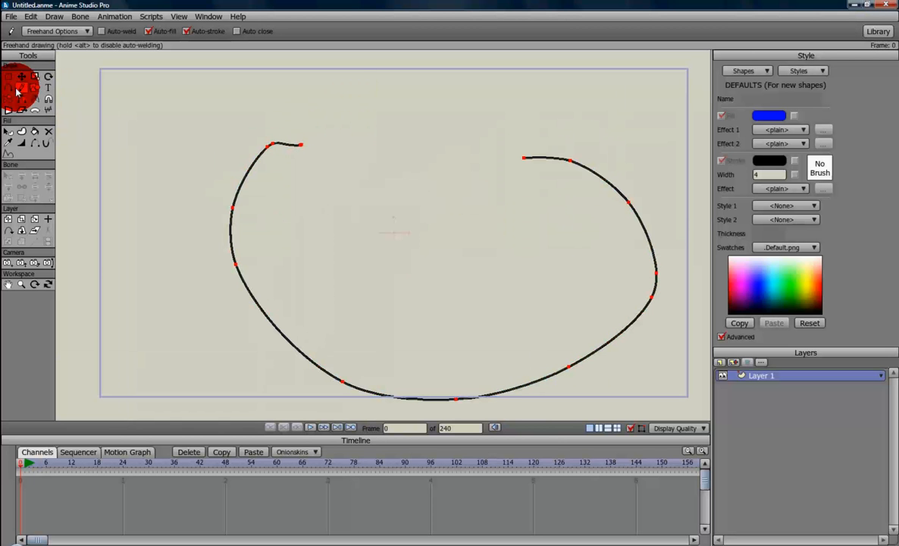
pyautogui.moveTo(324, 148); pyautogui.dragTo(452, 151)
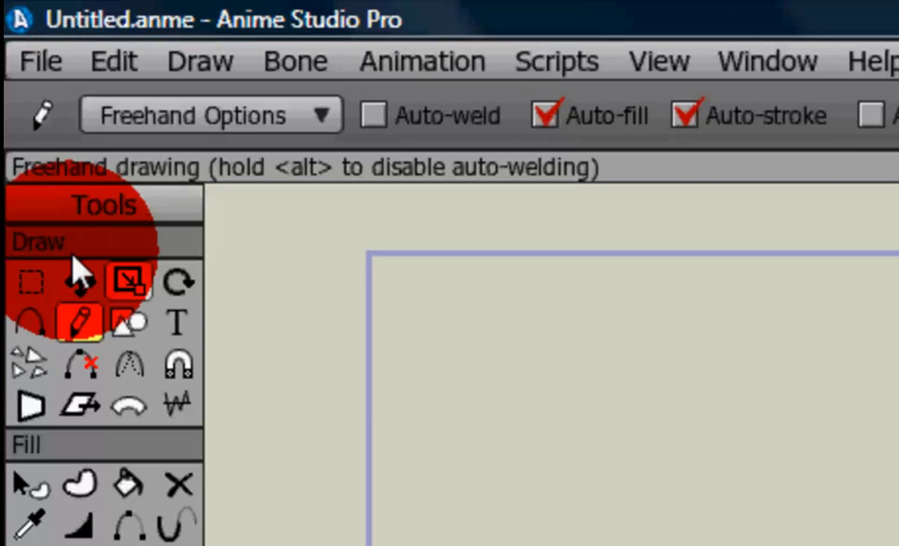
# Step: Move the outline's upper-left end onto the left end of the short curve and weld the two points
pyautogui.click(79, 282)
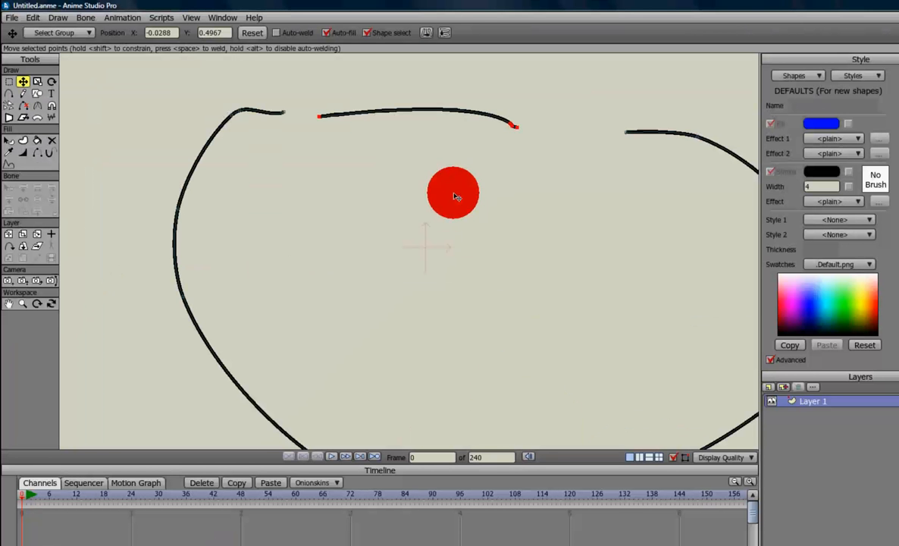
pyautogui.moveTo(455, 195); pyautogui.dragTo(444, 224)
pyautogui.moveTo(288, 158); pyautogui.dragTo(311, 185)
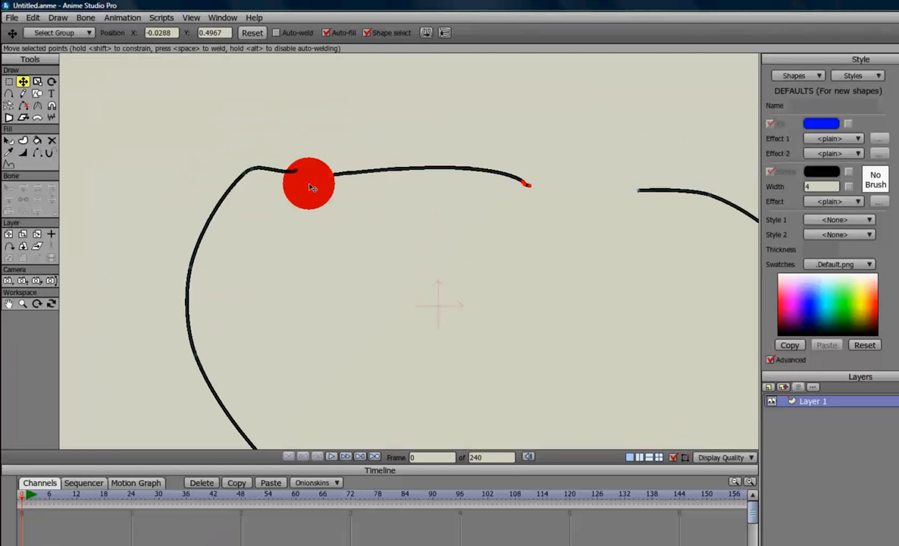
pyautogui.scroll(7, 304, 181)
pyautogui.moveTo(207, 140); pyautogui.dragTo(483, 402)
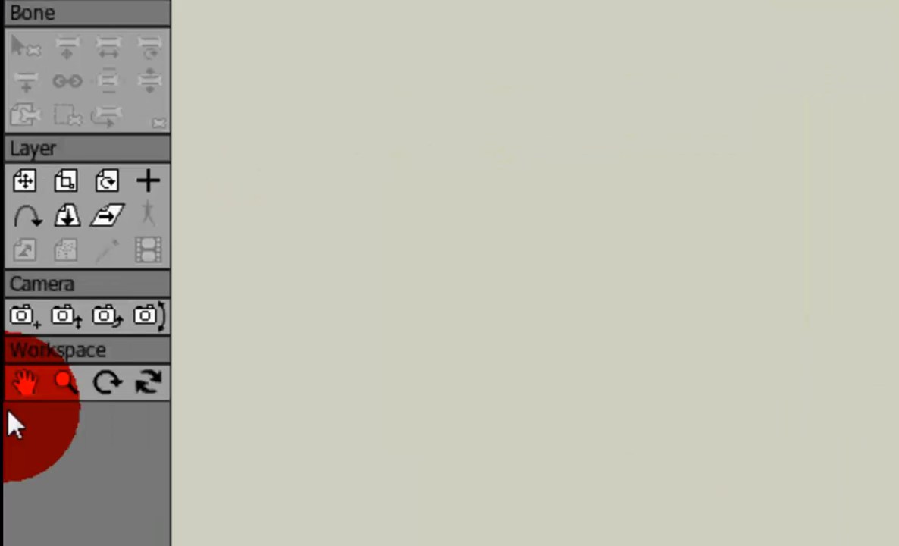
pyautogui.click(26, 305)
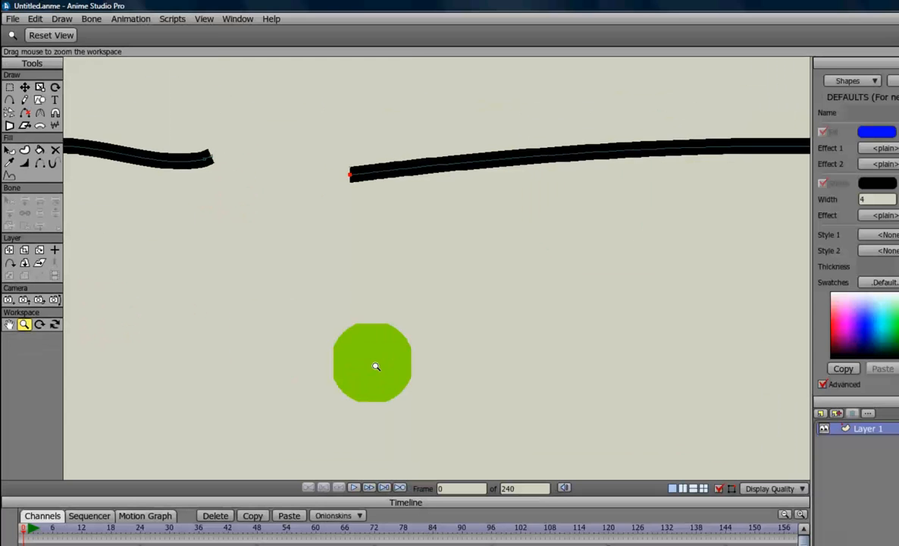
pyautogui.moveTo(375, 365); pyautogui.dragTo(590, 340)
pyautogui.moveTo(515, 337); pyautogui.dragTo(263, 337)
pyautogui.click(24, 324)
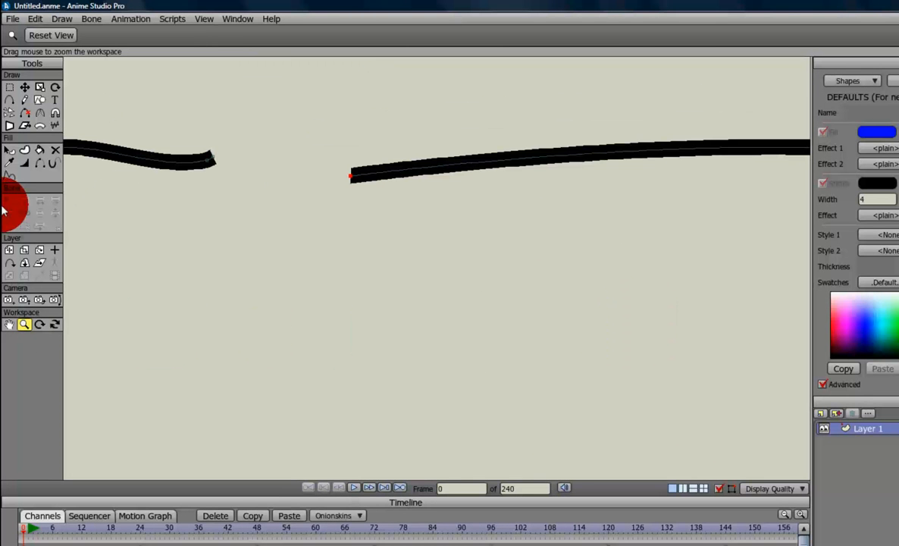
pyautogui.click(24, 87)
pyautogui.scroll(3, 275, 168)
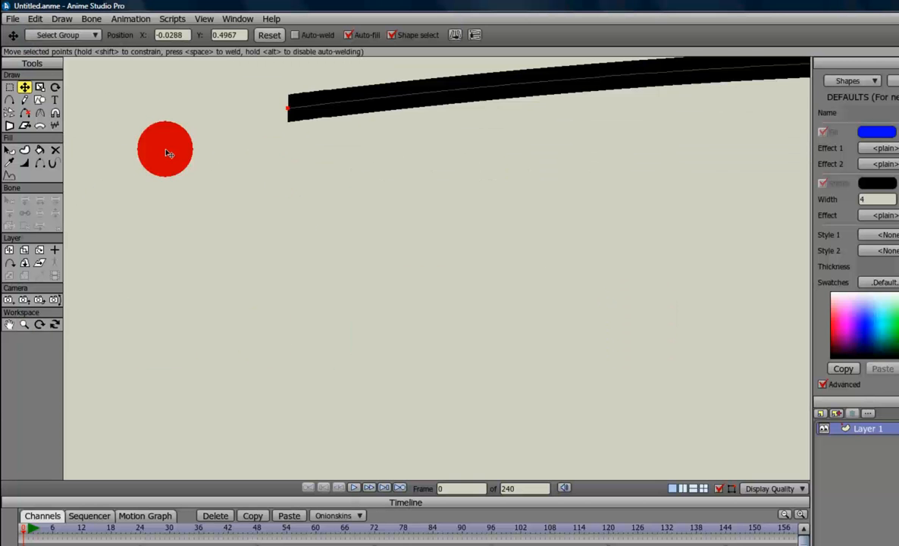
pyautogui.moveTo(166, 149); pyautogui.dragTo(427, 295)
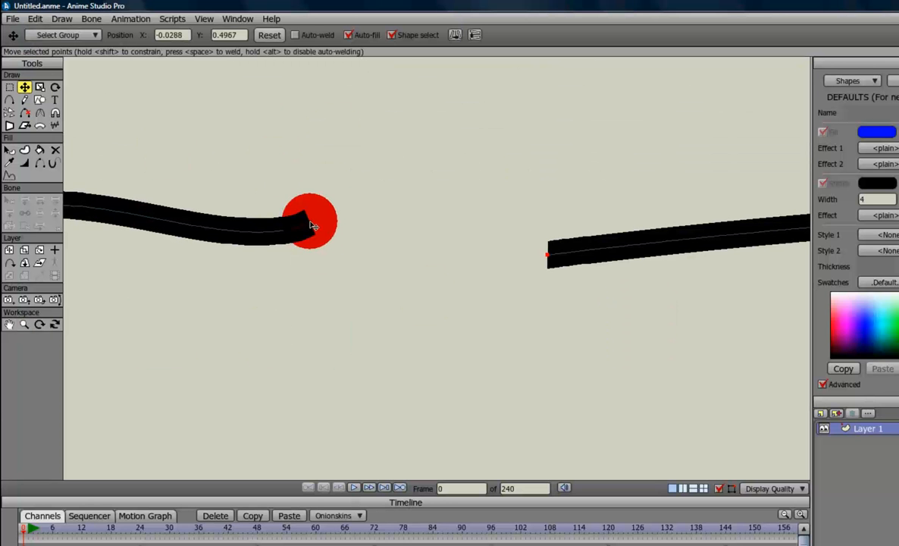
pyautogui.moveTo(311, 224); pyautogui.dragTo(552, 260)
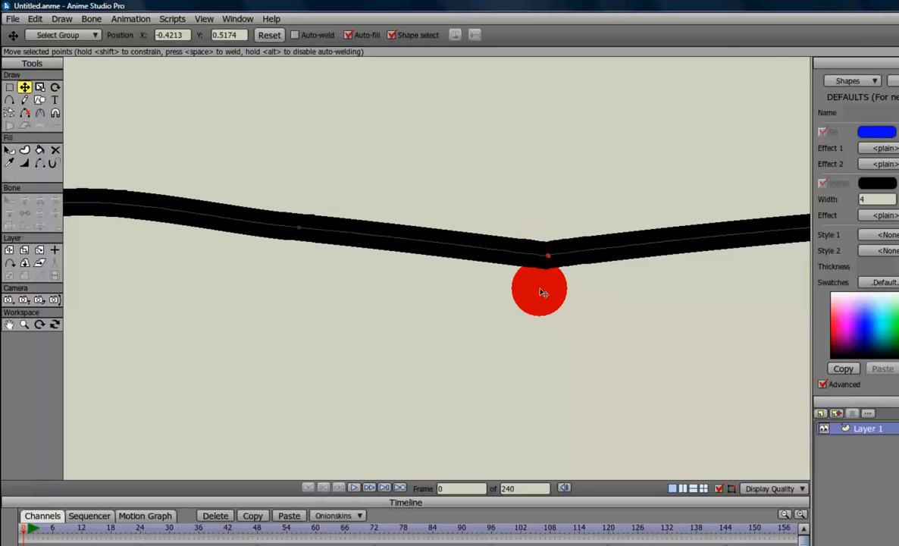
pyautogui.press('space')
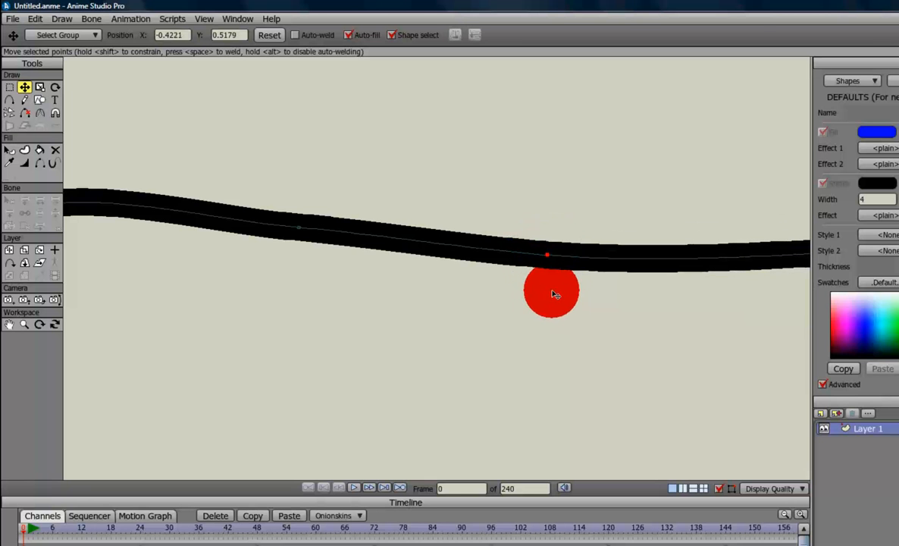
# Step: Move the short curve's right end onto the outline's other open end and weld them to close the shape
pyautogui.moveTo(598, 313); pyautogui.dragTo(305, 281)
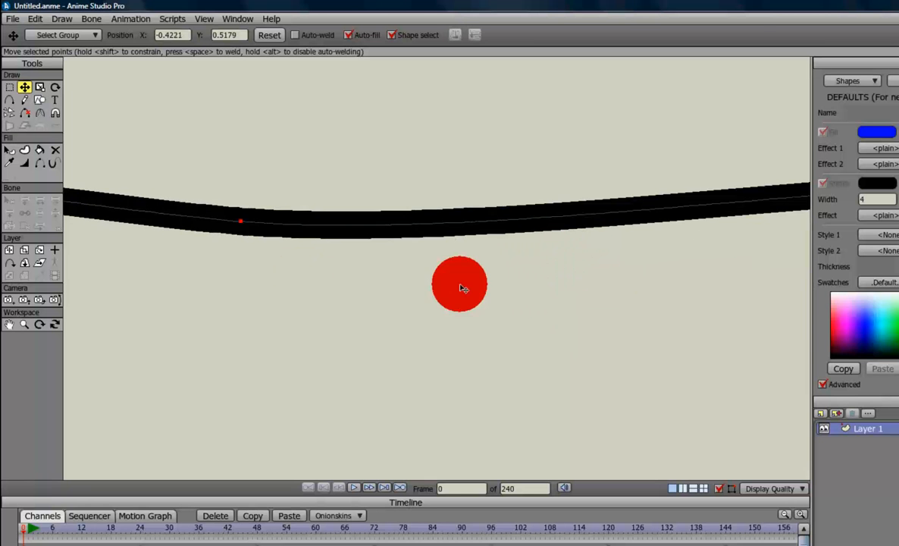
pyautogui.scroll(-5, 470, 289)
pyautogui.moveTo(528, 312); pyautogui.dragTo(249, 265)
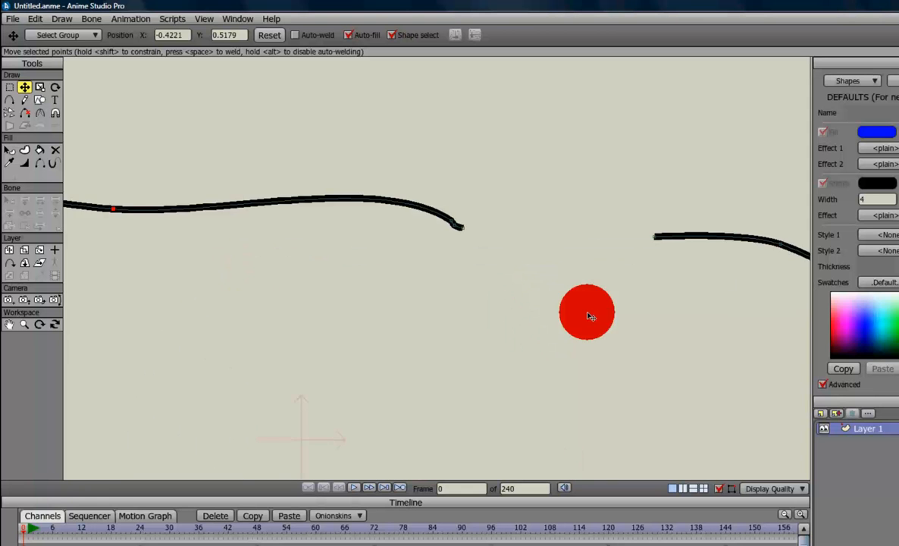
pyautogui.moveTo(599, 292); pyautogui.dragTo(550, 289)
pyautogui.scroll(4, 516, 277)
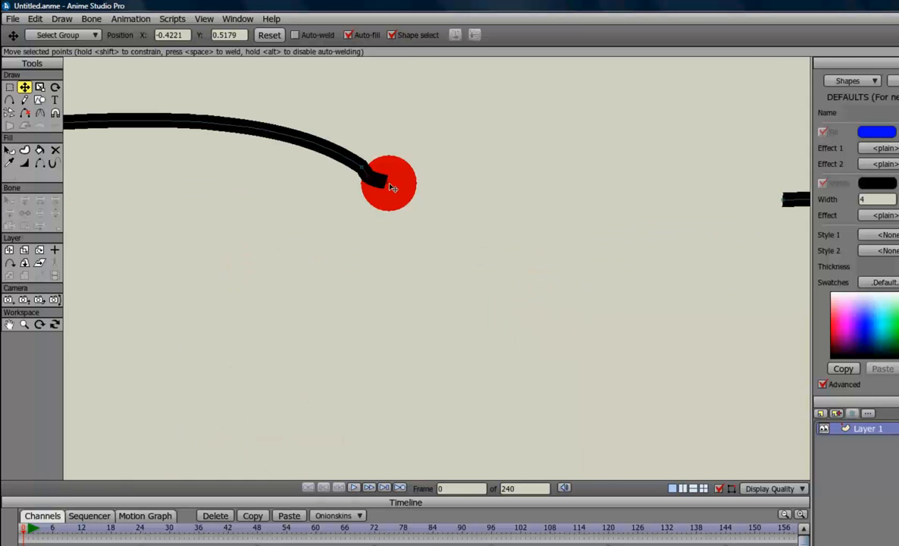
pyautogui.moveTo(416, 199); pyautogui.dragTo(782, 199)
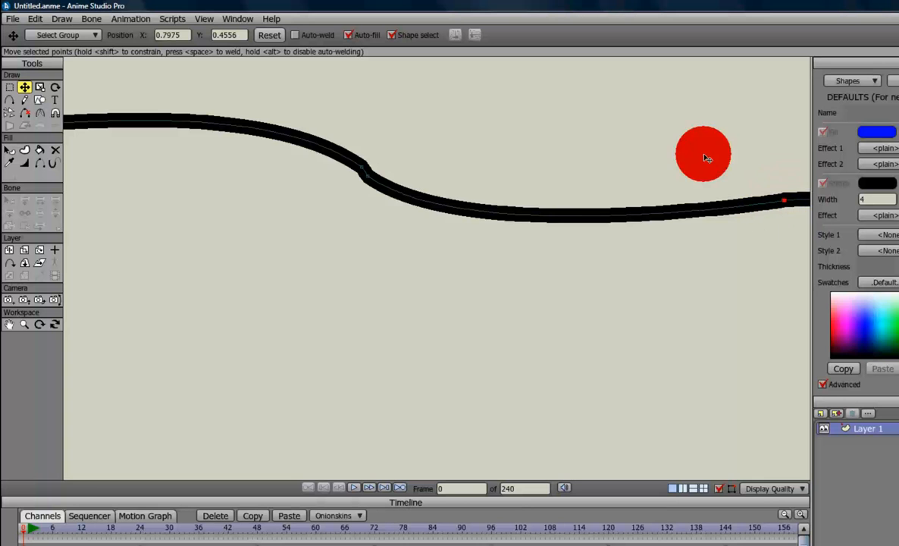
pyautogui.press('space')
pyautogui.scroll(-6, 697, 201)
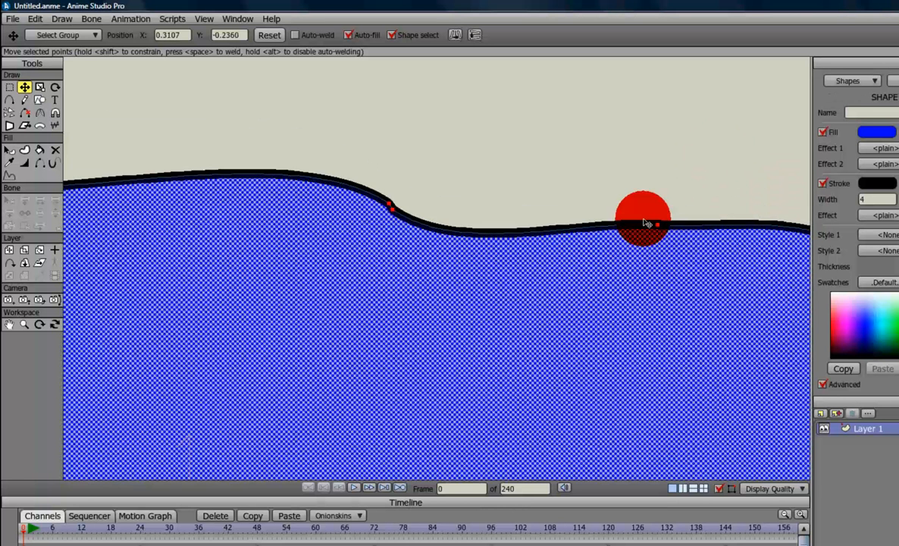
pyautogui.scroll(5, 534, 345)
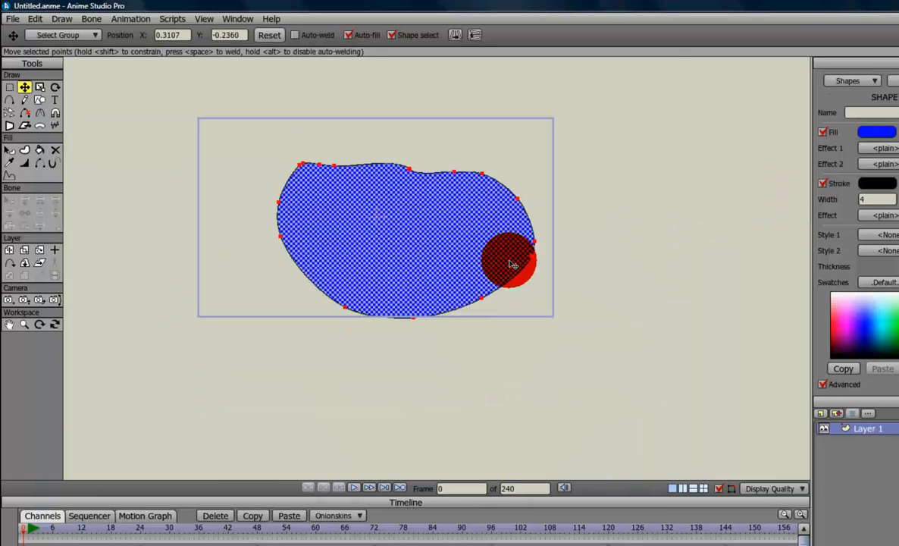
pyautogui.scroll(2, 543, 303)
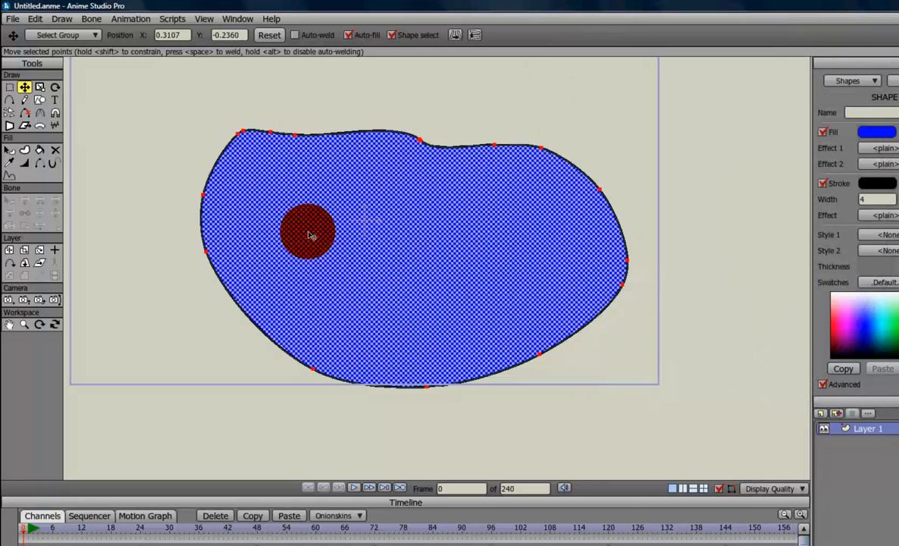
# Step: Clear the filled shape and draw a new large open freehand outline with a short separate line in its upper gap
pyautogui.hotkey('ctrl', 'z')
pyautogui.hotkey('ctrl', 'z')
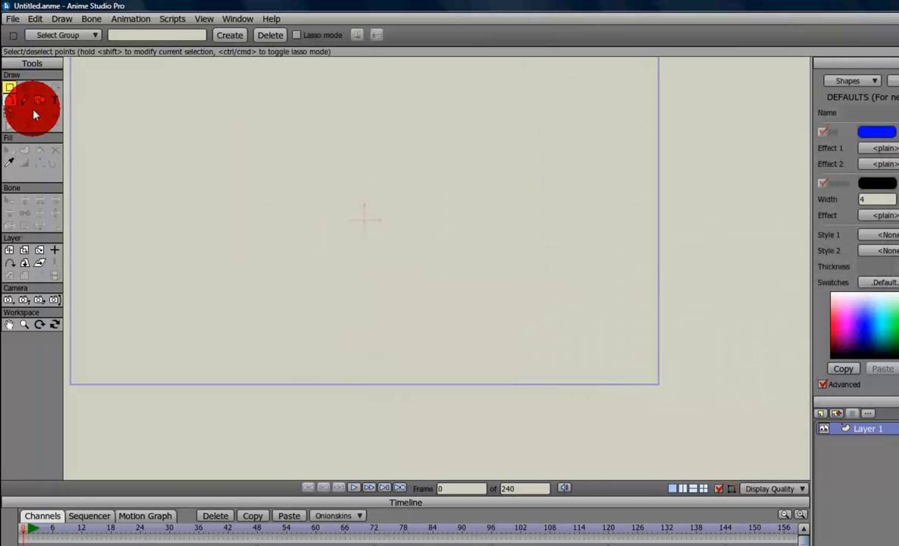
pyautogui.click(24, 99)
pyautogui.moveTo(343, 201)
pyautogui.mouseDown()
pyautogui.moveTo(325, 209)
pyautogui.moveTo(285, 350)
pyautogui.mouseUp()
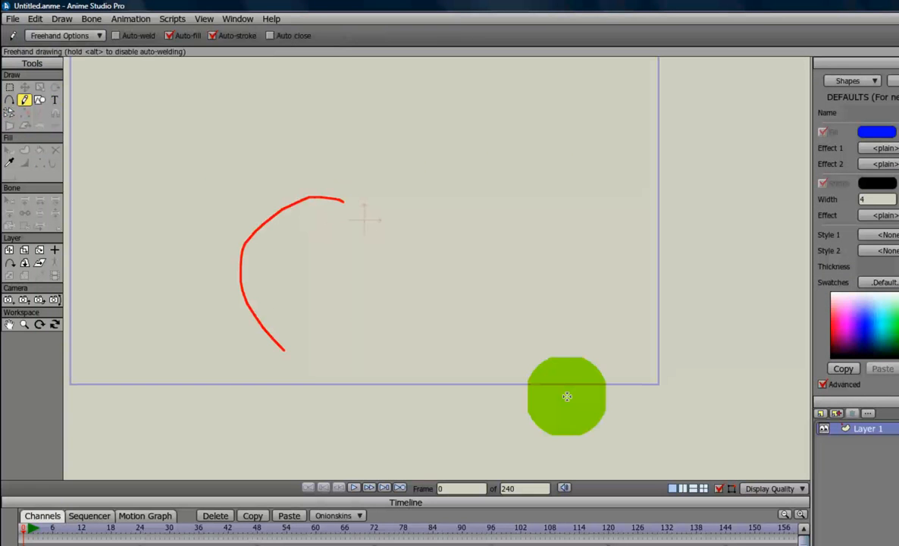
pyautogui.moveTo(567, 395)
pyautogui.mouseDown()
pyautogui.moveTo(602, 207)
pyautogui.moveTo(587, 208)
pyautogui.mouseUp()
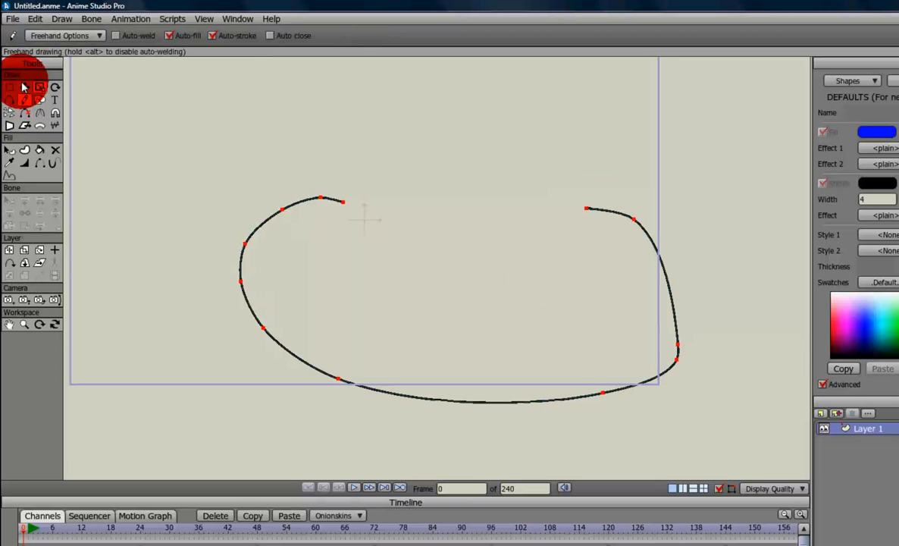
pyautogui.moveTo(424, 197)
pyautogui.mouseDown()
pyautogui.moveTo(410, 202)
pyautogui.moveTo(534, 204)
pyautogui.mouseUp()
# Step: Move the outline's upper-left end onto the short line's left end to join the two curves
pyautogui.click(27, 88)
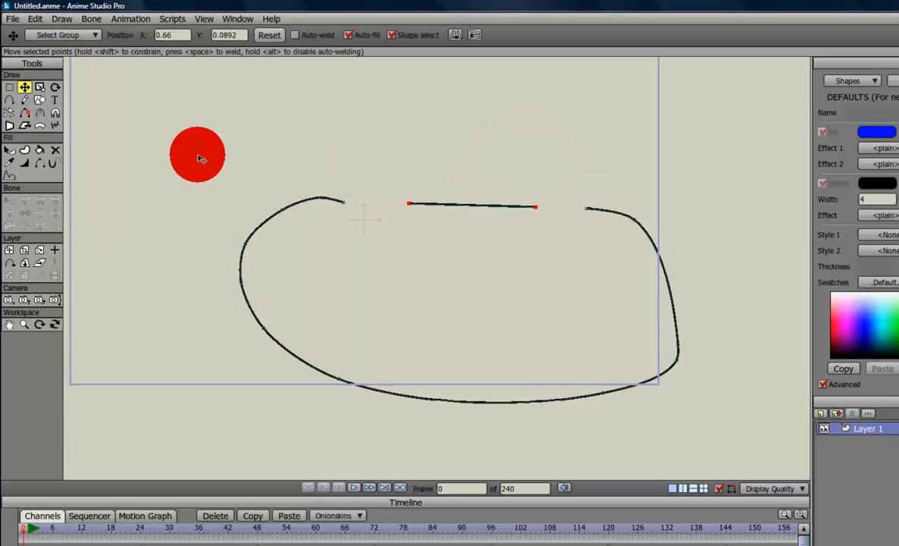
pyautogui.scroll(5, 200, 157)
pyautogui.moveTo(202, 102); pyautogui.dragTo(366, 109)
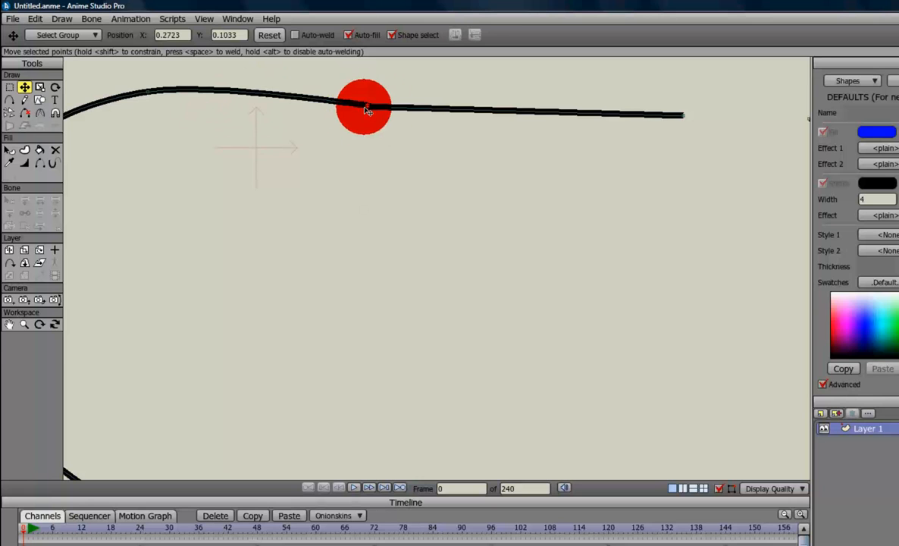
# Step: Turn off Auto-fill for moving points and join the short line's right end to the outline's remaining open end
pyautogui.scroll(-5, 455, 196)
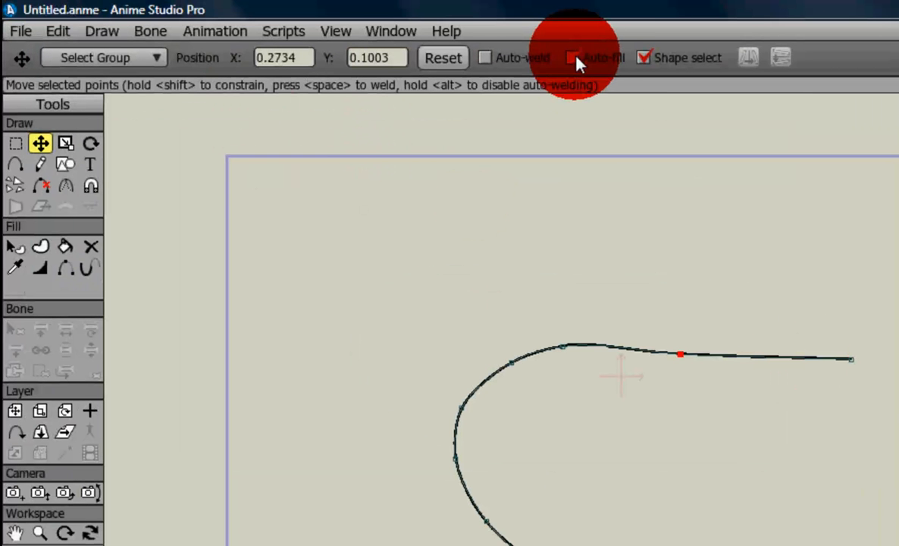
pyautogui.moveTo(815, 375); pyautogui.dragTo(596, 362)
pyautogui.scroll(5, 596, 362)
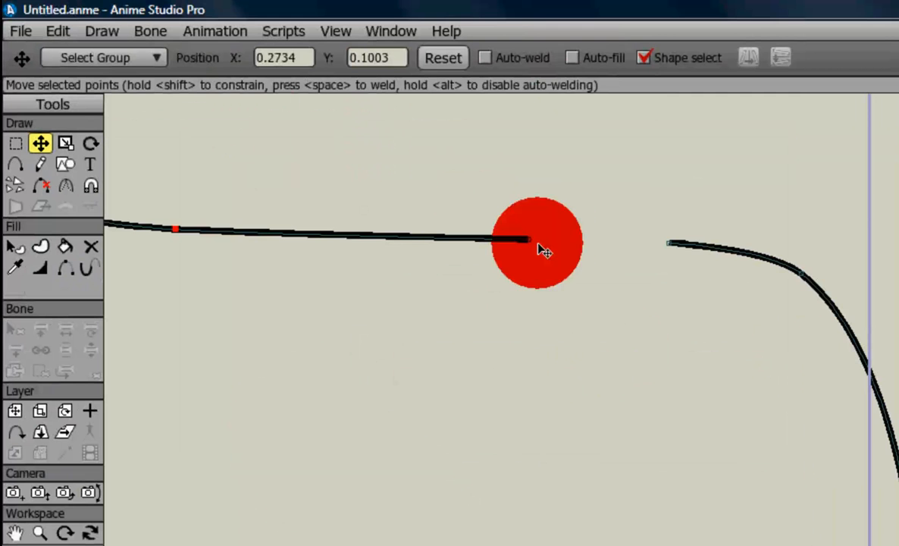
pyautogui.moveTo(531, 241); pyautogui.dragTo(668, 242)
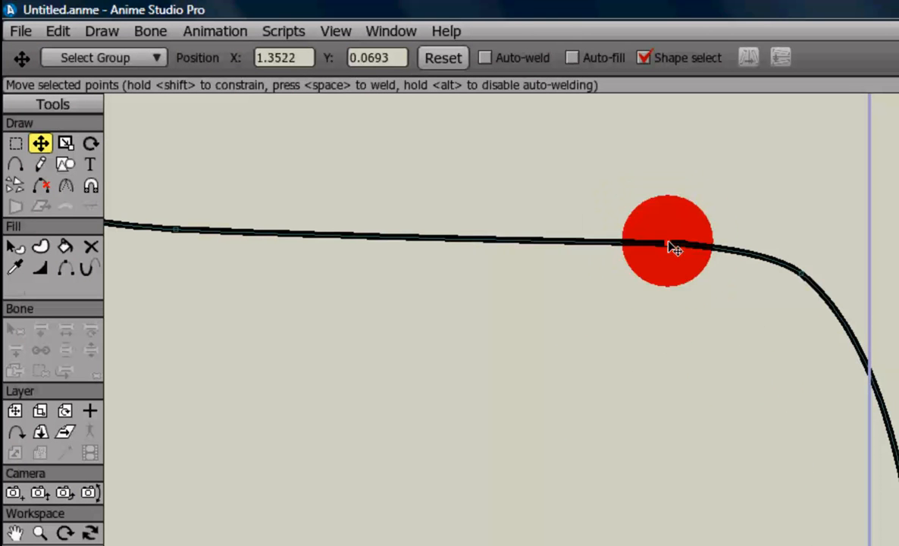
pyautogui.click(641, 344)
pyautogui.scroll(-5, 531, 407)
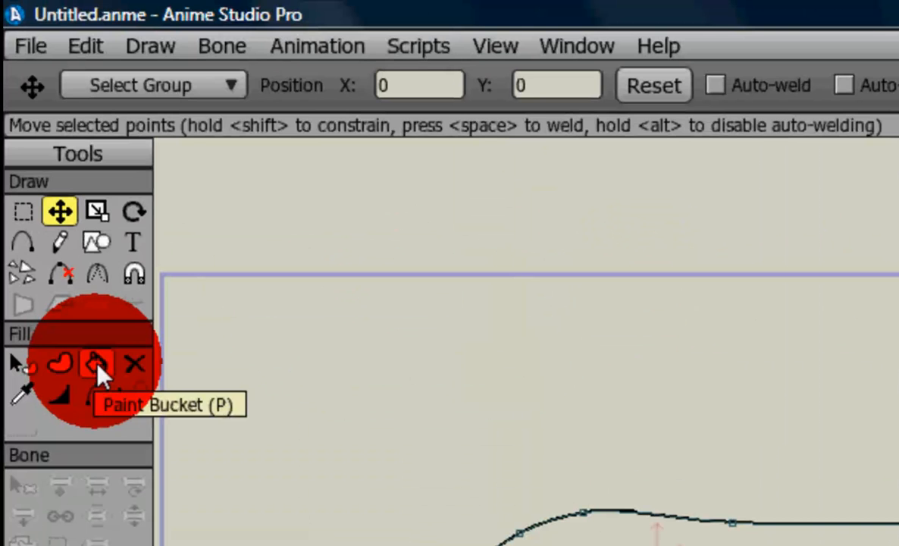
# Step: Fill the closed outline with blue using the Paint Bucket, and undo the fill
pyautogui.click(97, 365)
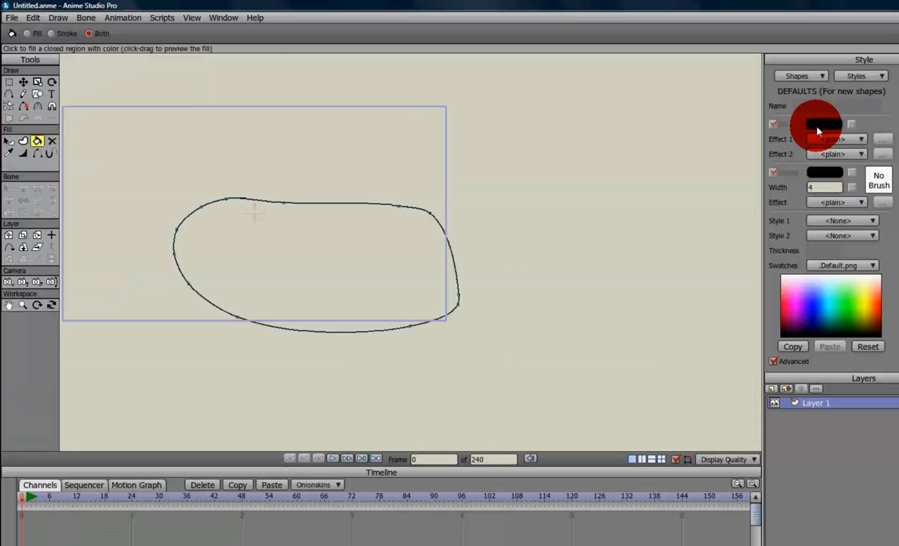
pyautogui.click(416, 234)
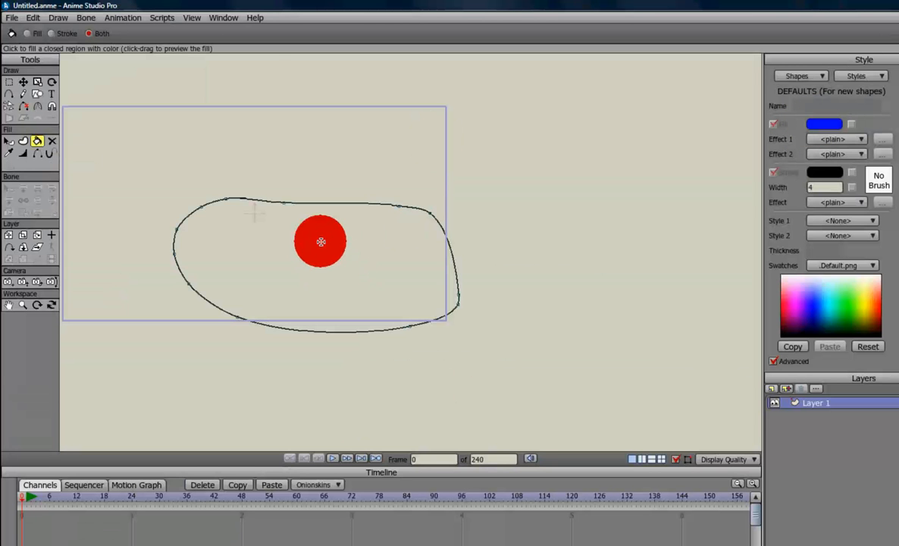
pyautogui.click(320, 241)
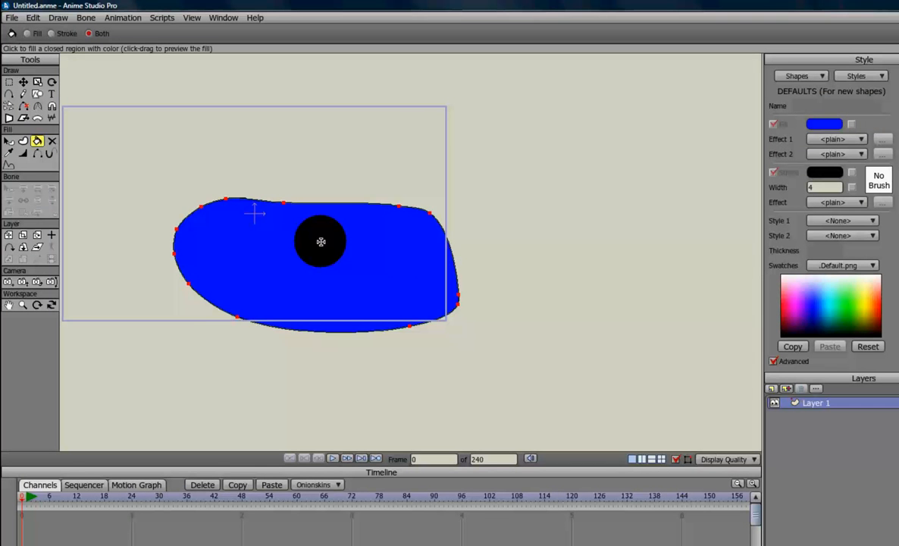
pyautogui.hotkey('ctrl', 'z')
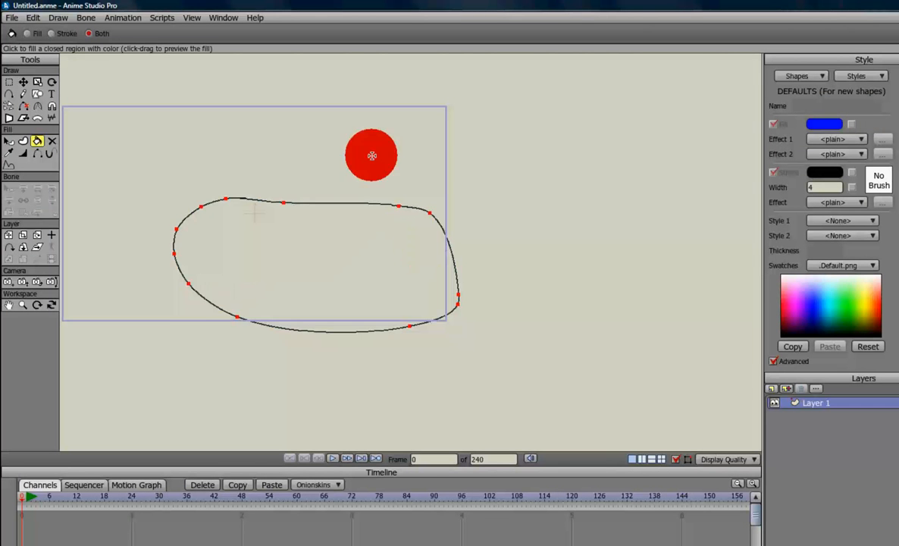
# Step: Try to fill the closed outline with blue again using the Paint Bucket
pyautogui.scroll(-5, 341, 259)
pyautogui.scroll(5, 344, 262)
pyautogui.scroll(4, 341, 262)
pyautogui.moveTo(307, 258); pyautogui.dragTo(626, 263)
pyautogui.click(461, 267)
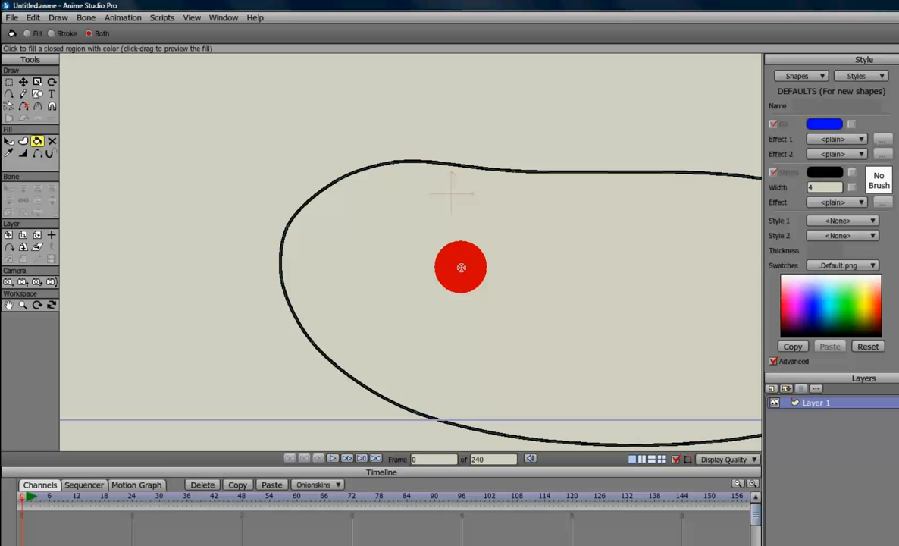
pyautogui.moveTo(530, 302); pyautogui.dragTo(415, 277)
pyautogui.moveTo(469, 273); pyautogui.dragTo(432, 274)
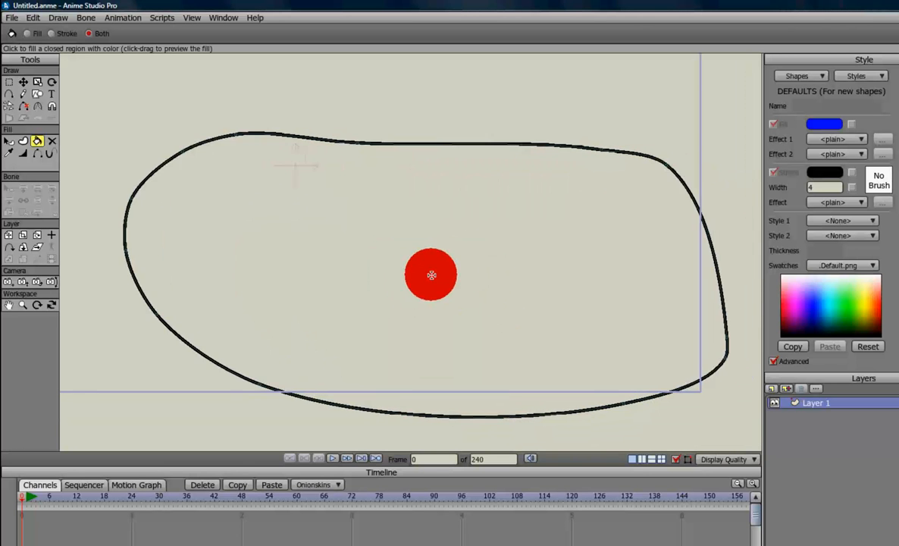
pyautogui.click(431, 274)
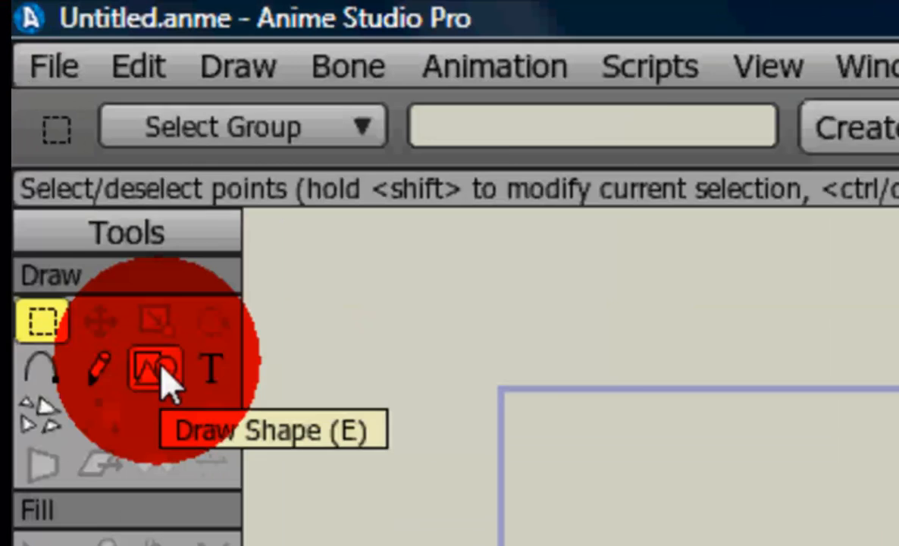
# Step: Draw a stroke-only spiral in the canvas's upper-left area using Draw Shape with Auto-fill off, and undo it
pyautogui.click(91, 213)
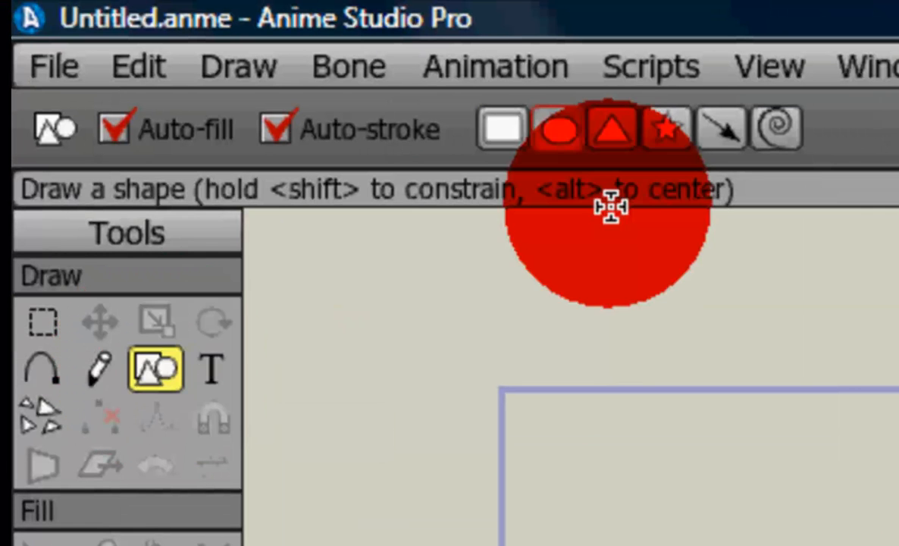
pyautogui.click(557, 133)
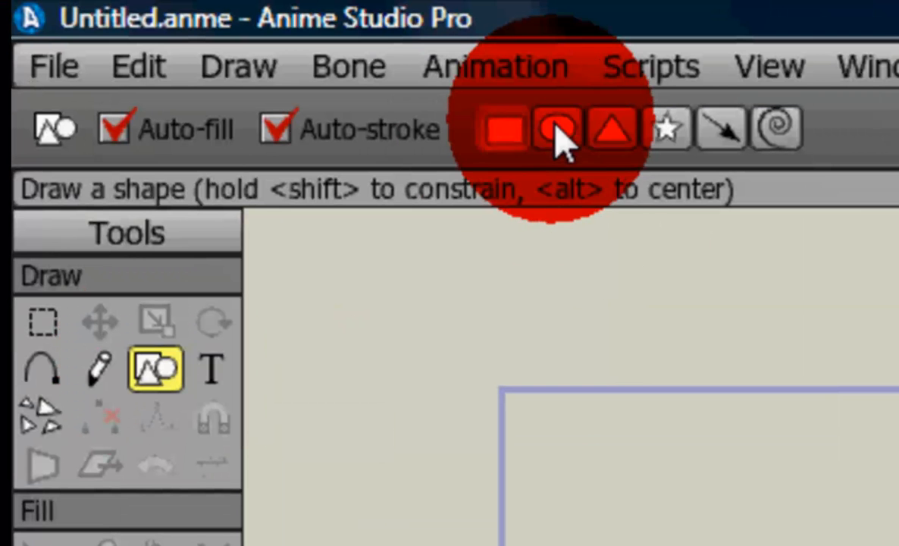
pyautogui.click(555, 131)
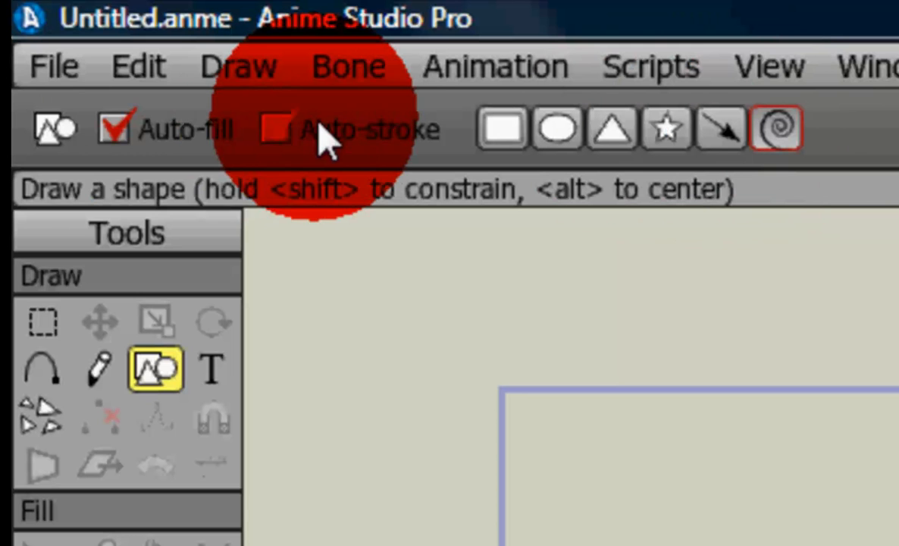
pyautogui.click(282, 134)
pyautogui.click(126, 144)
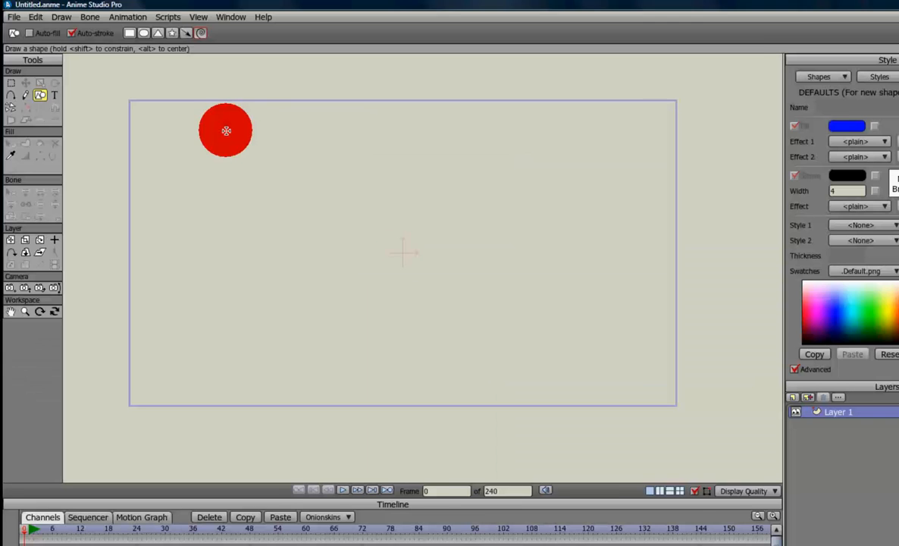
pyautogui.moveTo(228, 125)
pyautogui.mouseDown()
pyautogui.moveTo(415, 248)
pyautogui.moveTo(357, 240)
pyautogui.mouseUp()
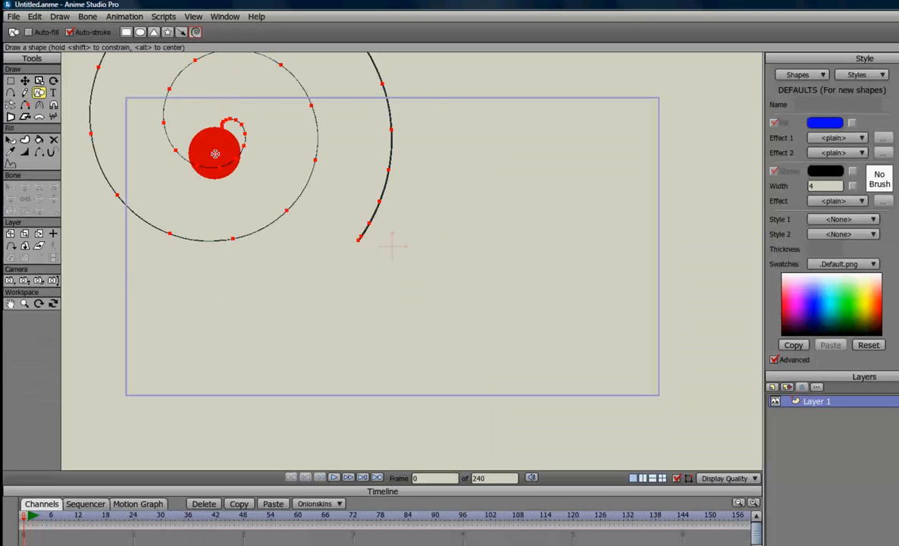
pyautogui.hotkey('ctrl', 'z')
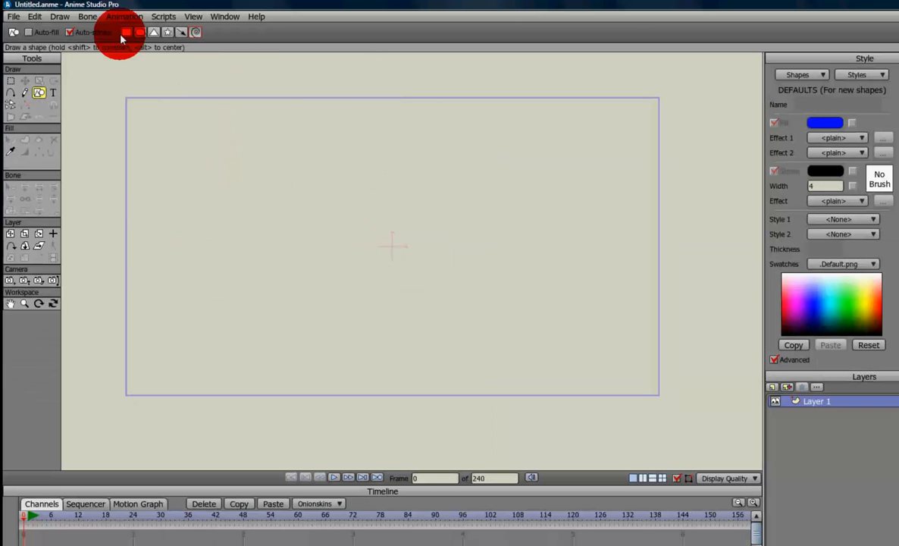
# Step: Draw a stroke-only rectangle around the canvas centre and a smaller filled, stroked rectangle overlapping its upper-left corner
pyautogui.click(125, 32)
pyautogui.moveTo(249, 167)
pyautogui.mouseDown()
pyautogui.moveTo(375, 214)
pyautogui.moveTo(488, 294)
pyautogui.mouseUp()
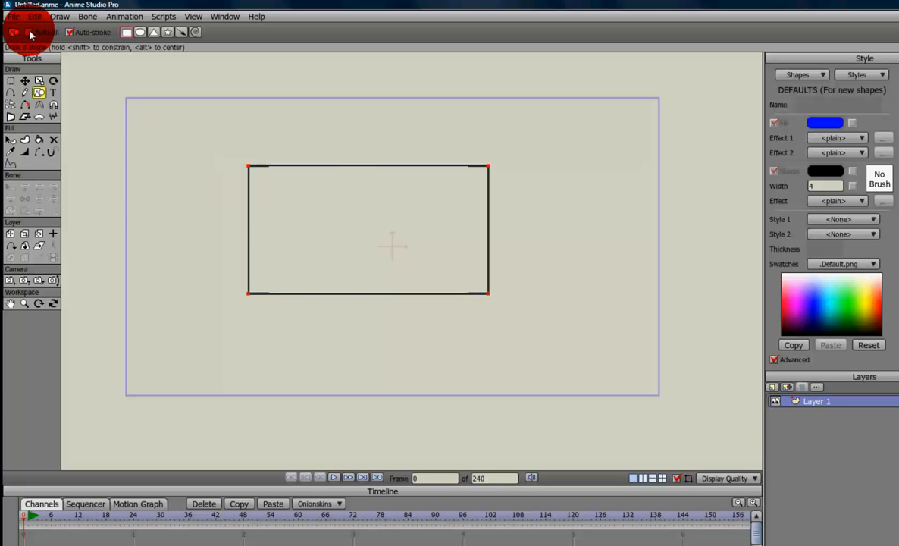
pyautogui.click(28, 32)
pyautogui.moveTo(187, 136); pyautogui.dragTo(351, 229)
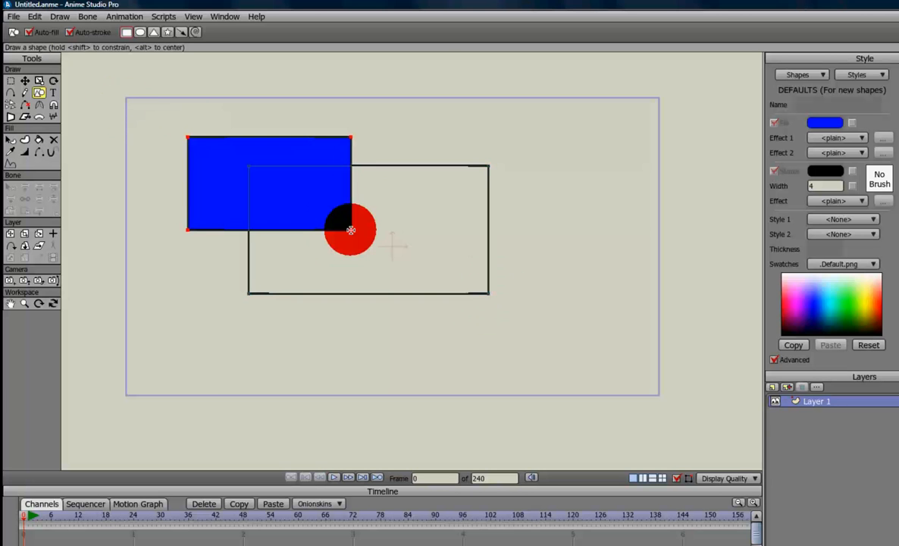
# Step: Draw a blue fill-only rectangle without a stroke over the upper right of the outlined rectangle, and preview the frame as a render
pyautogui.click(29, 32)
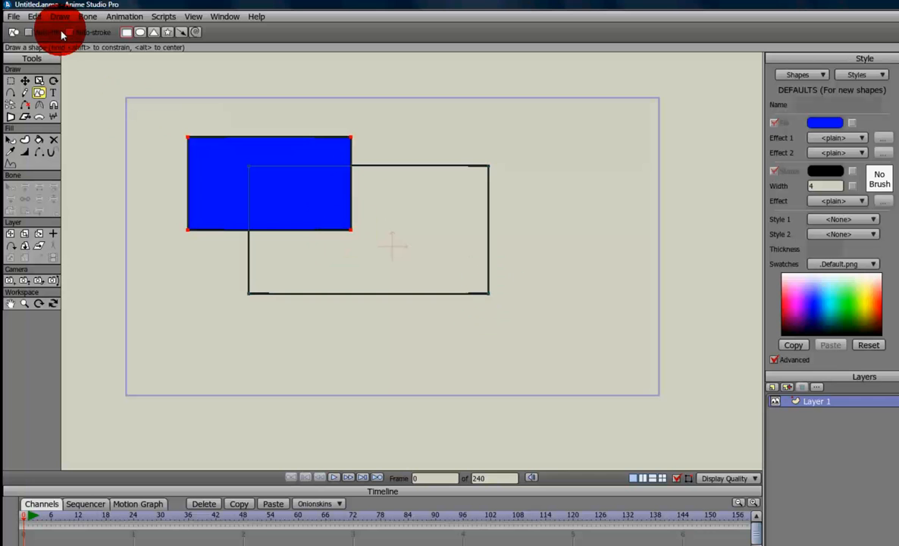
pyautogui.click(69, 31)
pyautogui.click(29, 32)
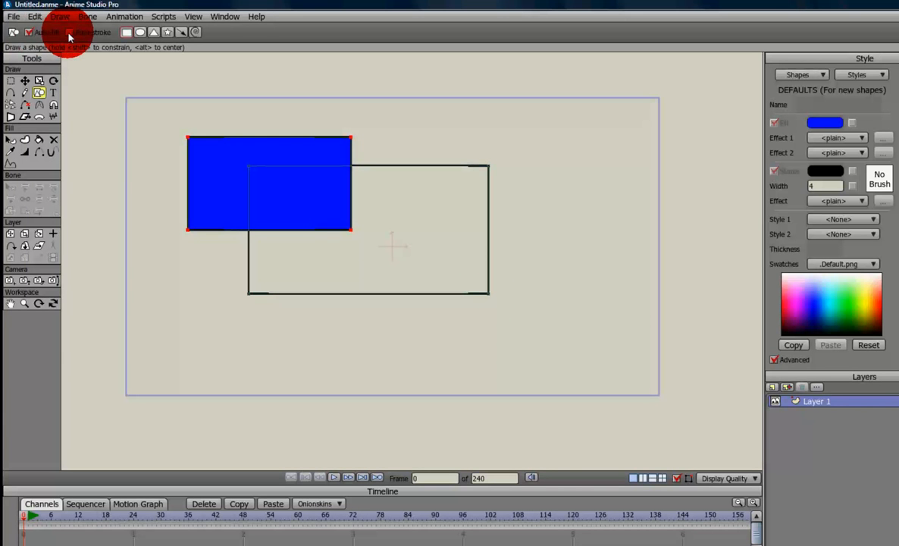
pyautogui.click(69, 34)
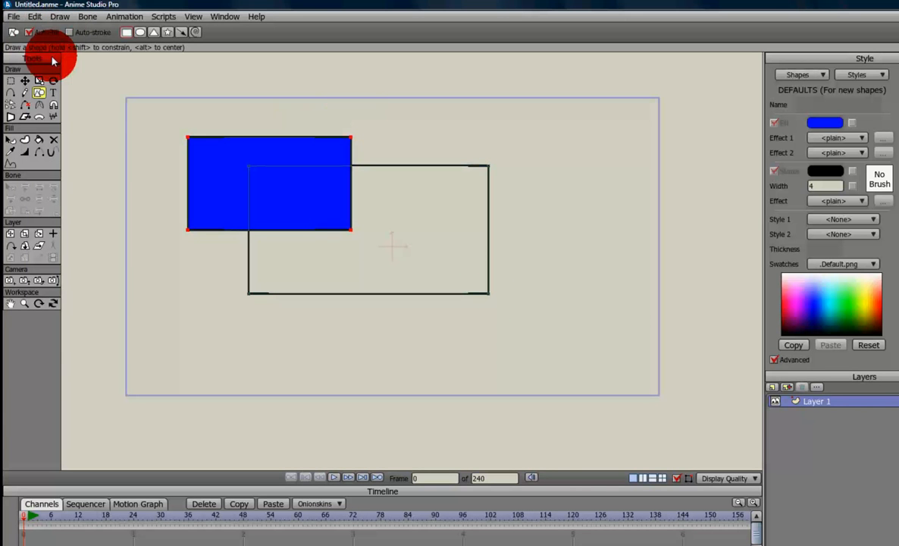
pyautogui.moveTo(332, 115); pyautogui.dragTo(544, 211)
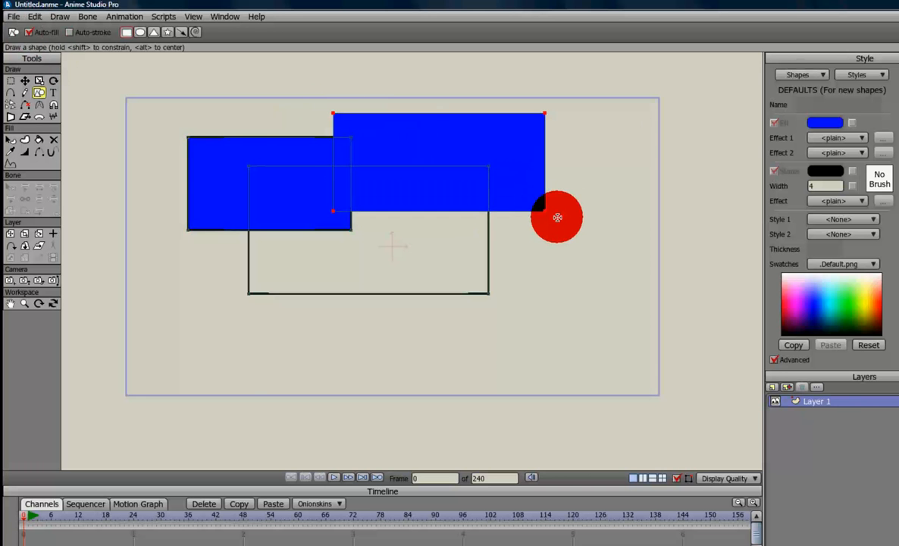
pyautogui.hotkey('ctrl', 'r')
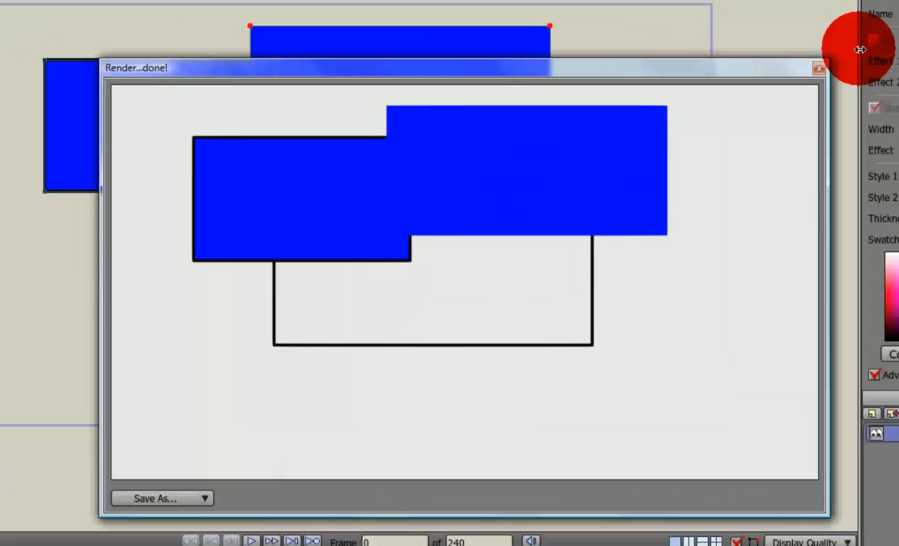
pyautogui.click(819, 67)
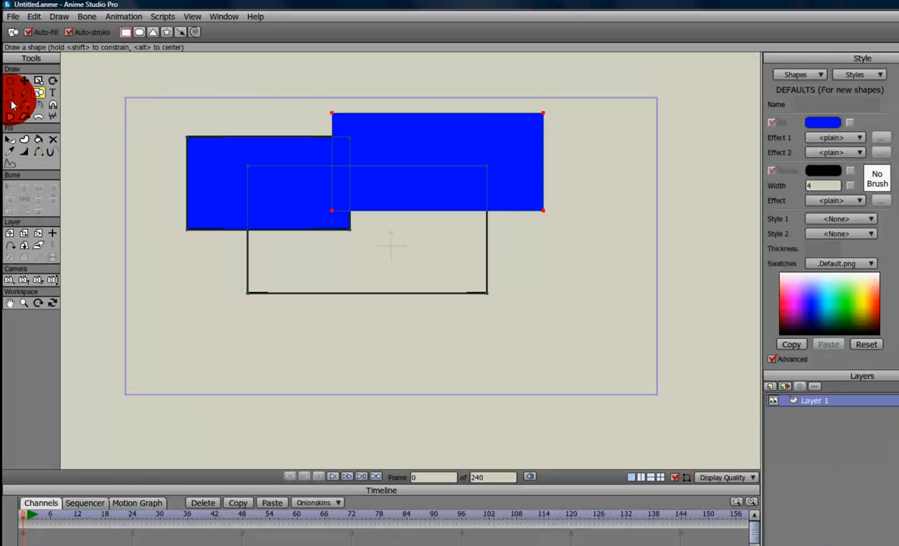
# Step: Set the default fill to a light grey-blue and try to recolour the overlapping blue rectangles with the Paint Bucket
pyautogui.click(38, 139)
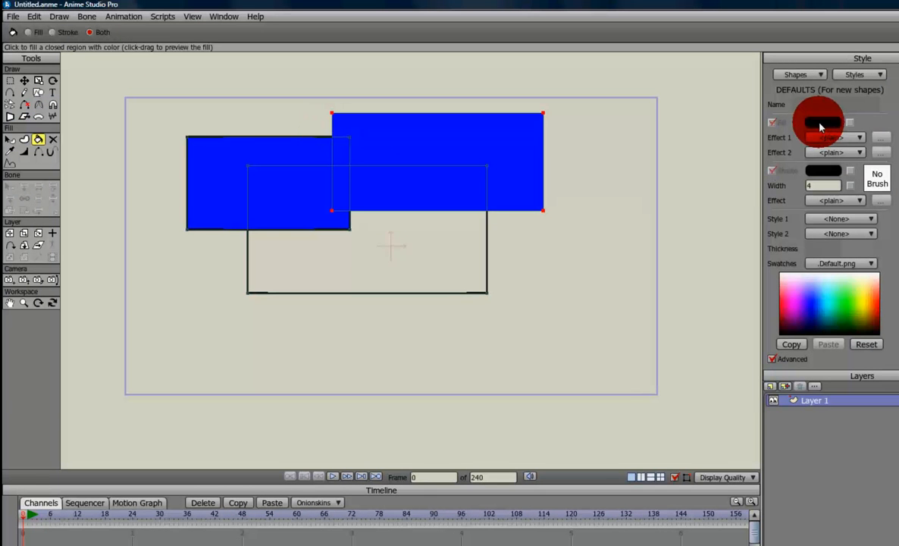
pyautogui.click(823, 123)
pyautogui.click(379, 273)
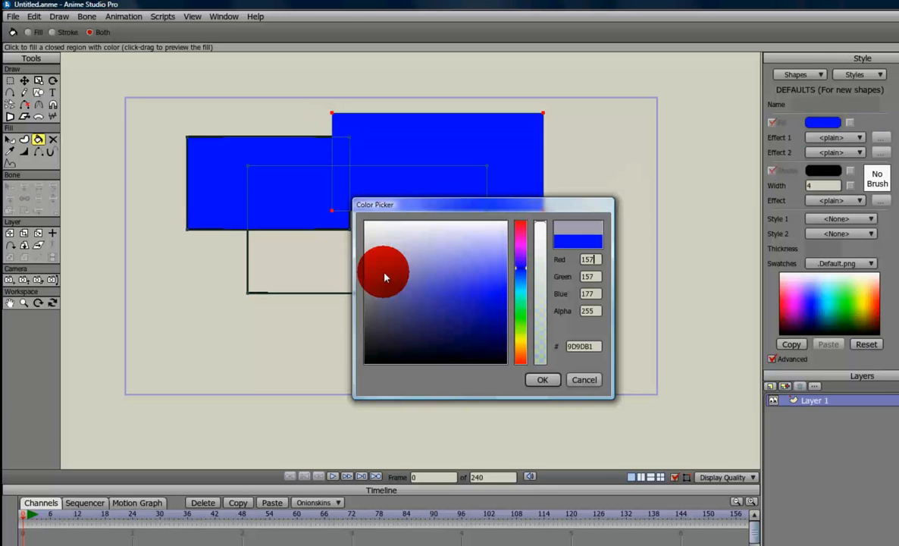
pyautogui.click(539, 381)
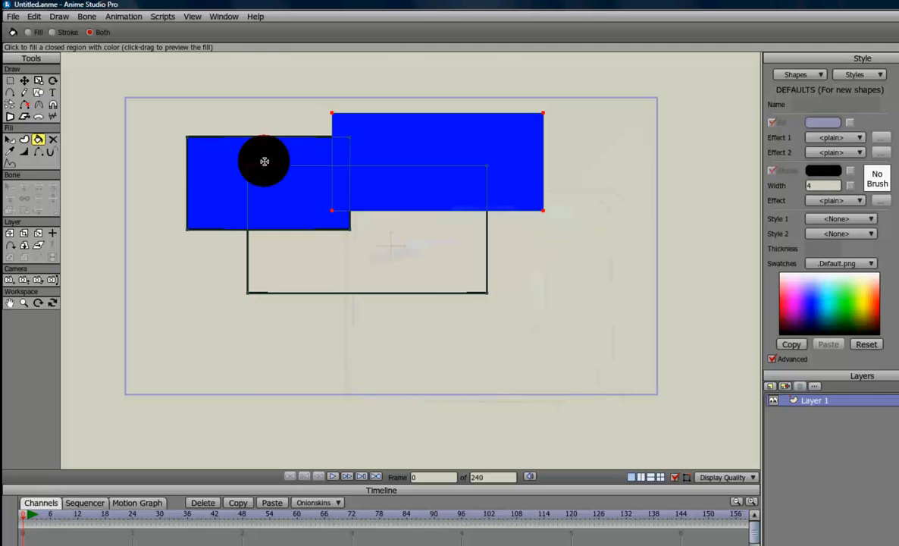
pyautogui.click(209, 161)
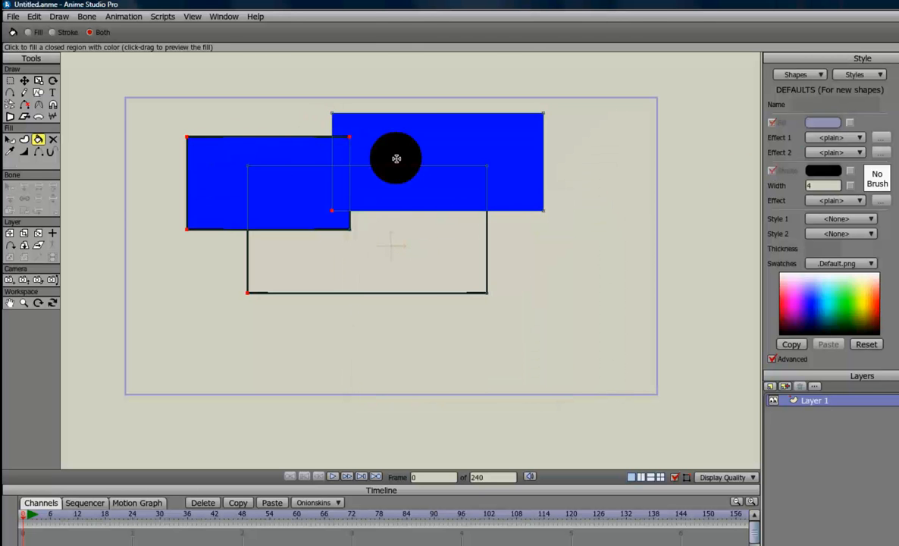
pyautogui.click(407, 137)
pyautogui.click(496, 142)
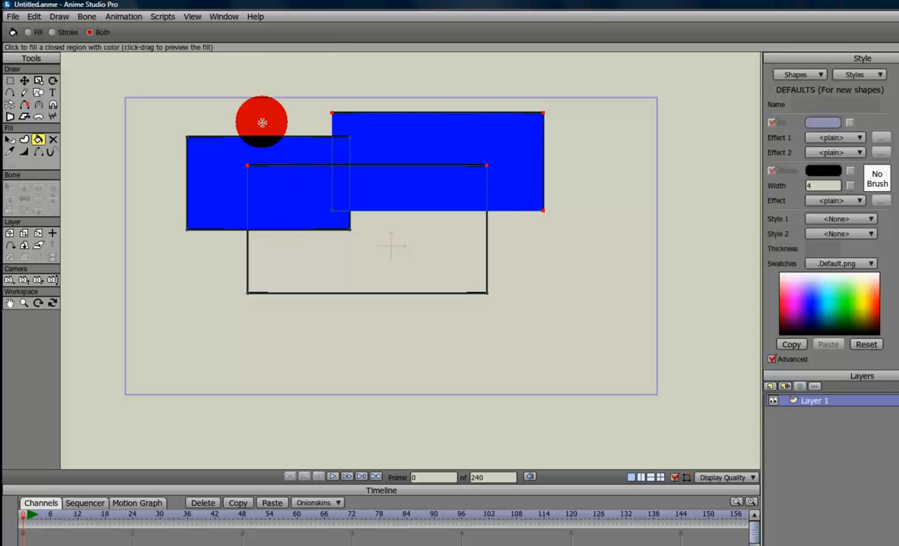
pyautogui.click(389, 114)
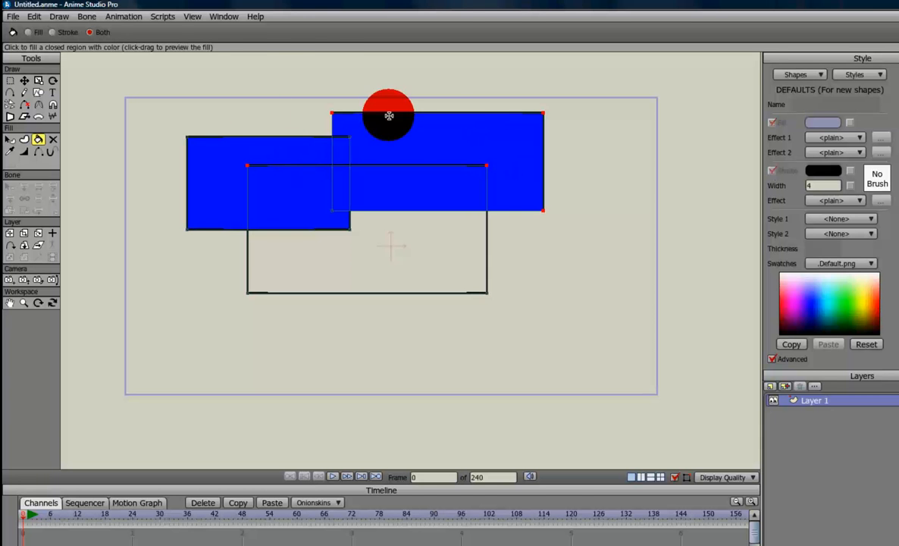
# Step: Move the left blue rectangle clear of the others and fill it with the grey-blue using the Paint Bucket
pyautogui.click(25, 81)
pyautogui.moveTo(455, 140)
pyautogui.mouseDown()
pyautogui.moveTo(678, 167)
pyautogui.moveTo(517, 146)
pyautogui.moveTo(440, 125)
pyautogui.moveTo(421, 134)
pyautogui.moveTo(501, 115)
pyautogui.moveTo(459, 114)
pyautogui.moveTo(445, 127)
pyautogui.mouseUp()
pyautogui.moveTo(276, 191)
pyautogui.mouseDown()
pyautogui.moveTo(182, 218)
pyautogui.moveTo(333, 419)
pyautogui.moveTo(353, 388)
pyautogui.moveTo(351, 365)
pyautogui.moveTo(577, 359)
pyautogui.mouseUp()
pyautogui.click(38, 138)
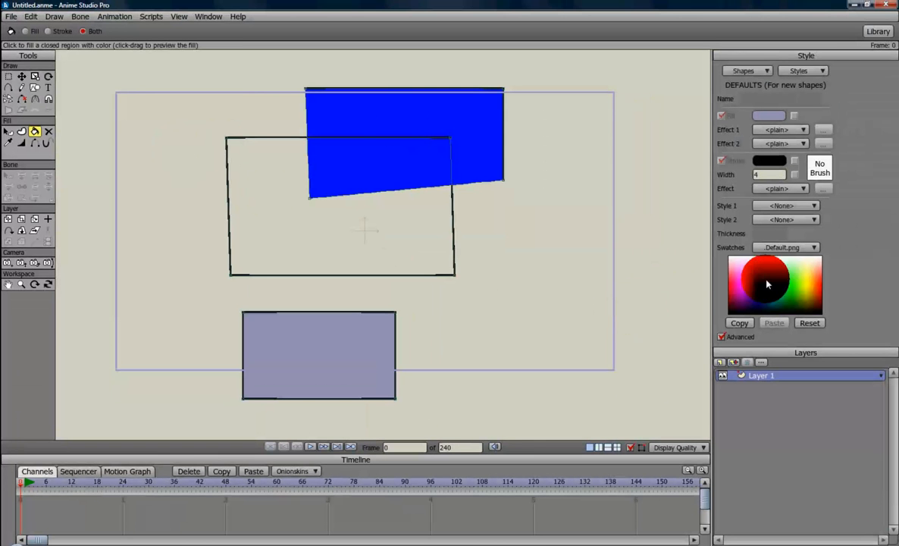
# Step: Set the default fill colour to dark blue, 0000B2
pyautogui.click(769, 116)
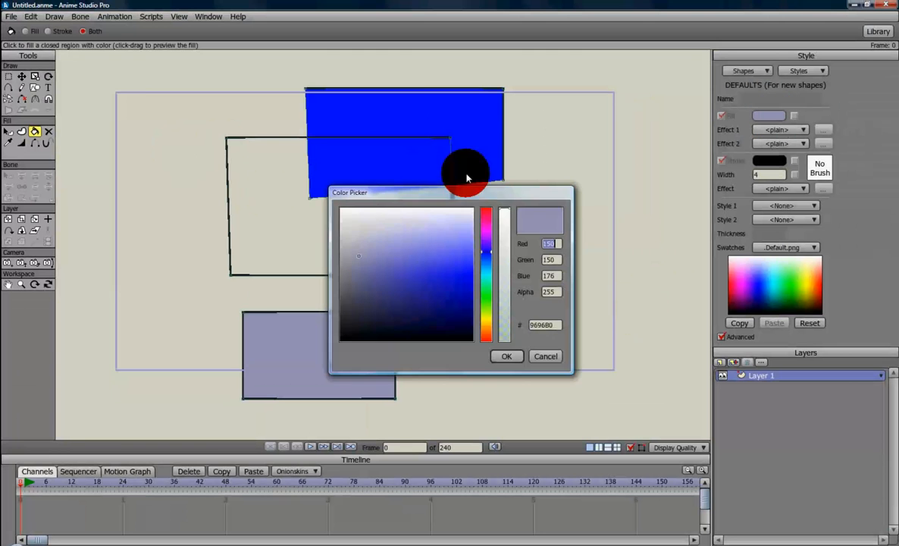
pyautogui.moveTo(402, 273)
pyautogui.mouseDown()
pyautogui.moveTo(454, 297)
pyautogui.moveTo(472, 294)
pyautogui.mouseUp()
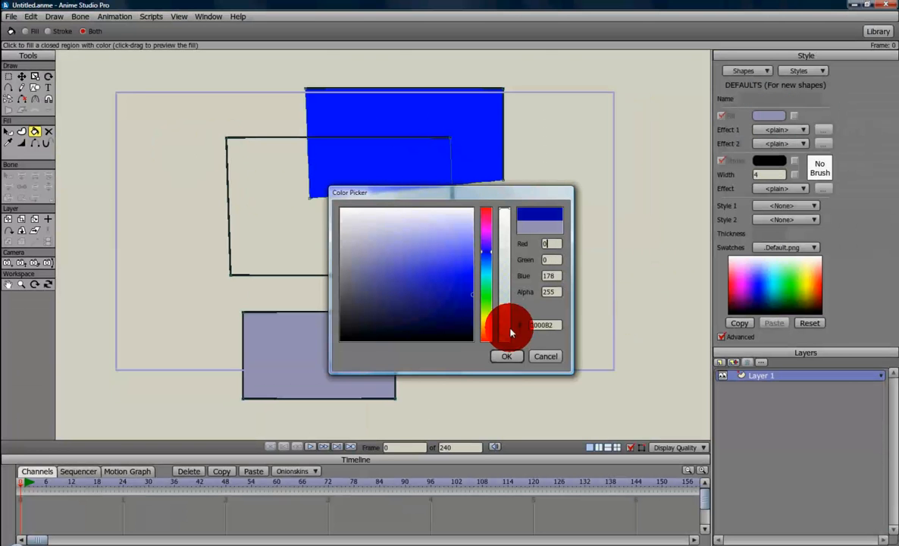
pyautogui.click(506, 356)
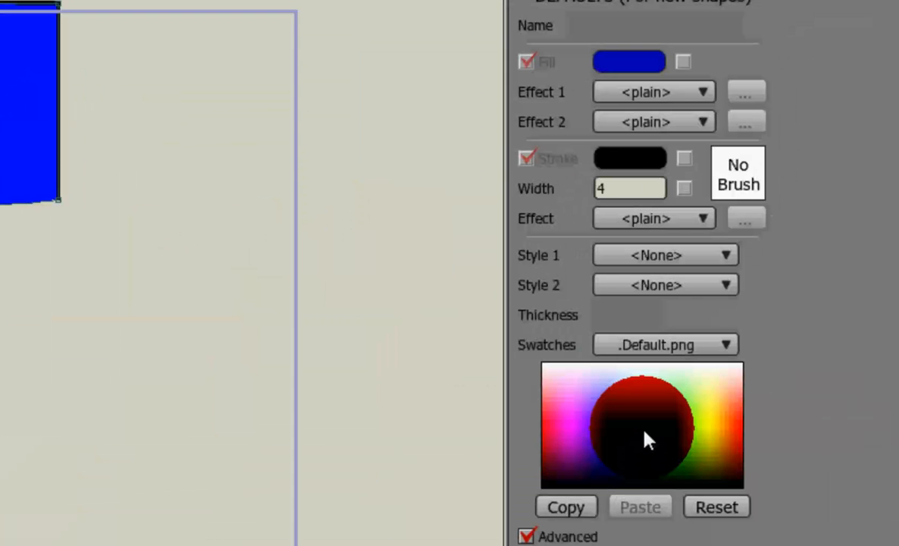
# Step: Sample different default fill colours from the .Default.png swatches
pyautogui.moveTo(662, 436)
pyautogui.mouseDown()
pyautogui.moveTo(632, 412)
pyautogui.moveTo(654, 450)
pyautogui.moveTo(648, 407)
pyautogui.moveTo(586, 428)
pyautogui.moveTo(664, 453)
pyautogui.moveTo(655, 423)
pyautogui.moveTo(628, 416)
pyautogui.moveTo(657, 444)
pyautogui.moveTo(584, 431)
pyautogui.moveTo(649, 445)
pyautogui.moveTo(644, 434)
pyautogui.moveTo(676, 425)
pyautogui.moveTo(595, 453)
pyautogui.moveTo(642, 429)
pyautogui.moveTo(652, 441)
pyautogui.moveTo(537, 496)
pyautogui.mouseUp()
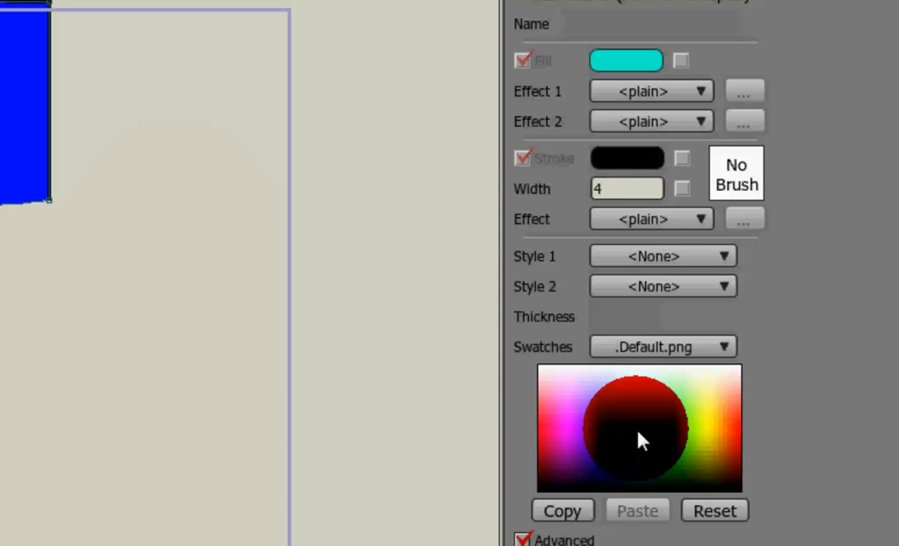
pyautogui.click(663, 416)
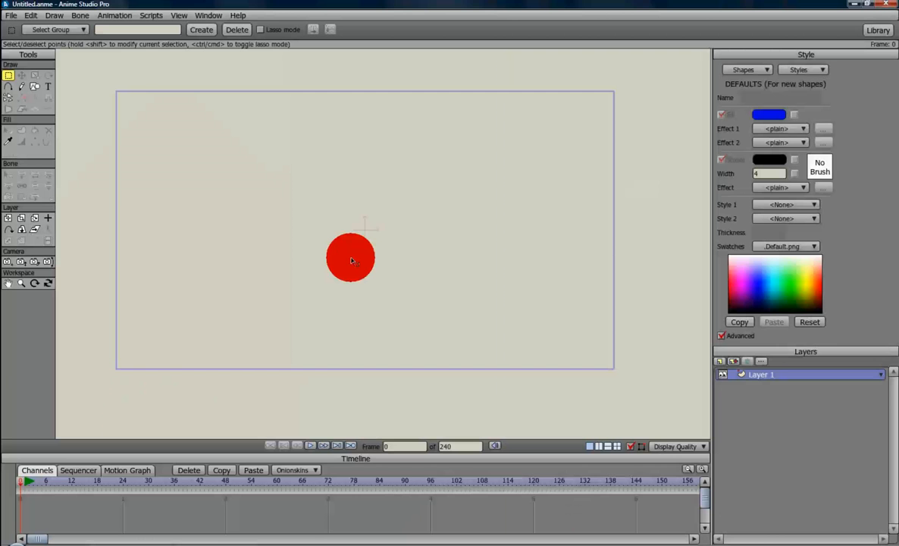
pyautogui.moveTo(350, 257); pyautogui.dragTo(229, 119)
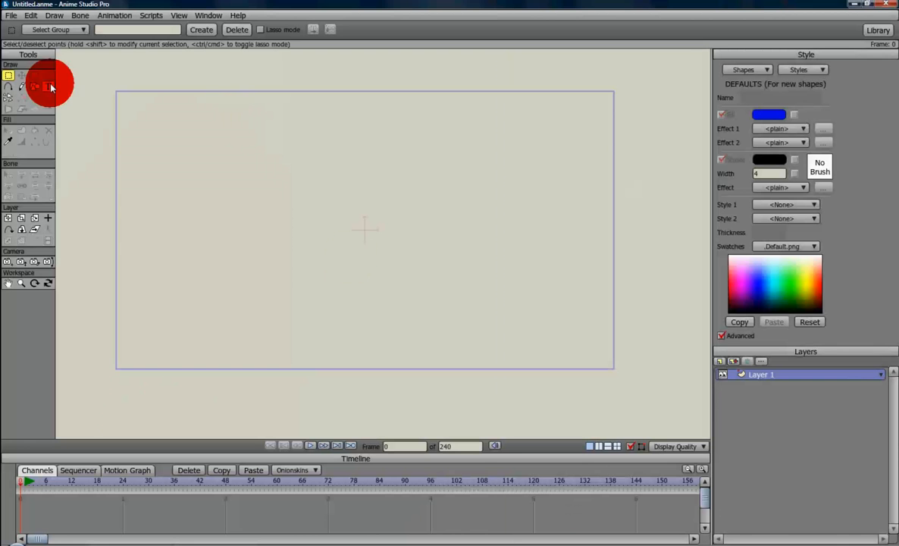
# Step: Draw a large closed rounded-square shape with the Freehand tool and change its fill to dark grey, 28282A
pyautogui.click(21, 87)
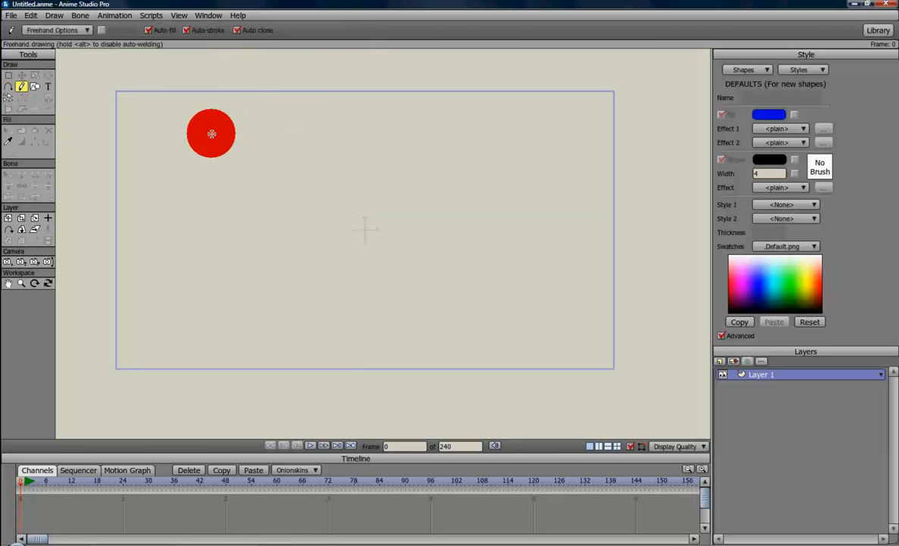
pyautogui.moveTo(226, 114)
pyautogui.mouseDown()
pyautogui.moveTo(256, 322)
pyautogui.moveTo(374, 333)
pyautogui.moveTo(506, 330)
pyautogui.moveTo(492, 127)
pyautogui.moveTo(226, 110)
pyautogui.mouseUp()
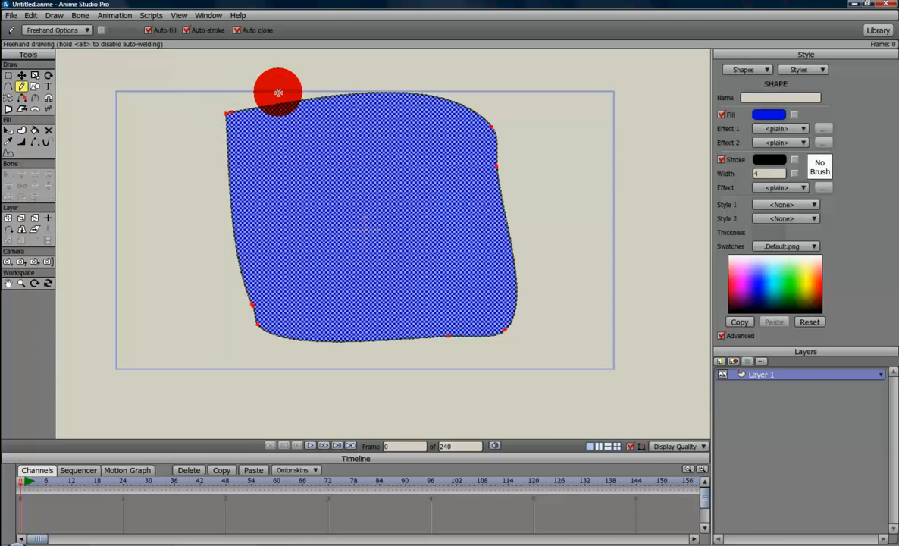
pyautogui.click(767, 114)
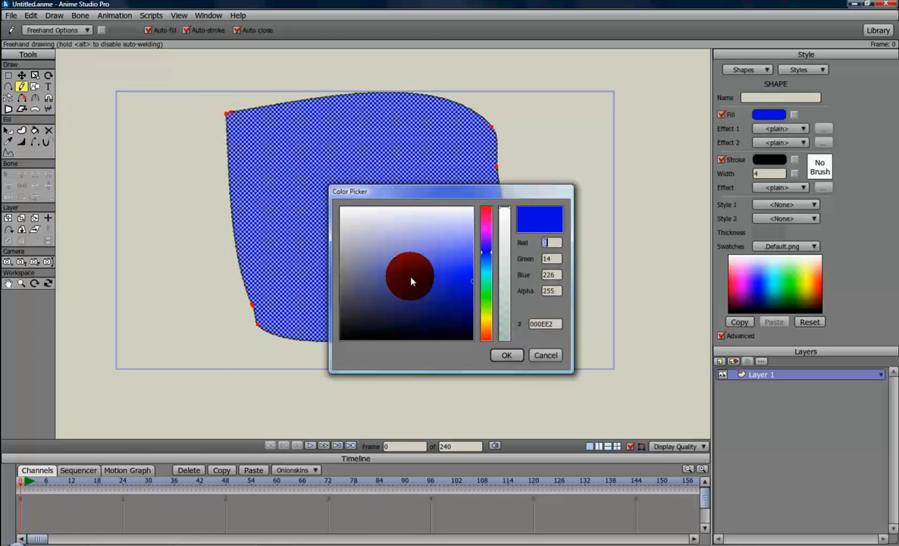
pyautogui.click(349, 327)
pyautogui.click(506, 355)
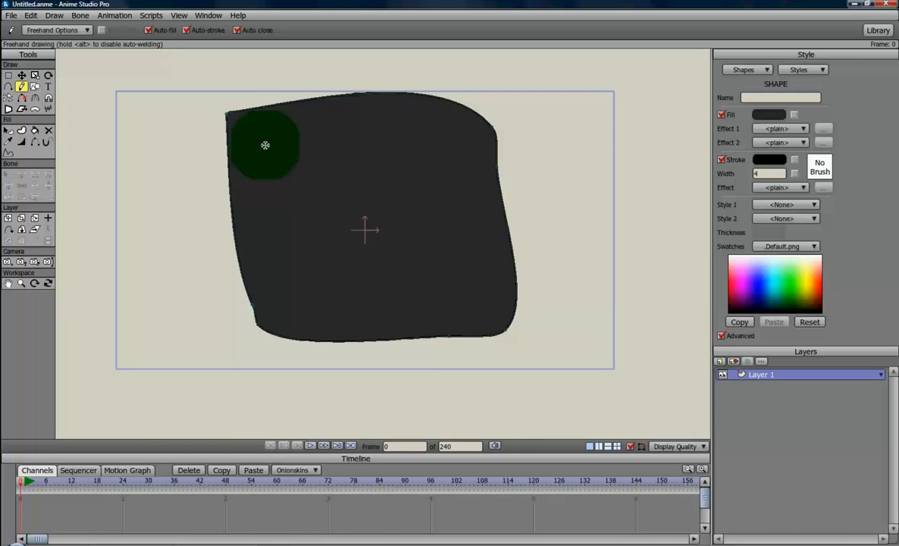
# Step: Draw a smaller closed freehand shape inside the dark grey one and set its fill colour's alpha to 0
pyautogui.moveTo(265, 140)
pyautogui.mouseDown()
pyautogui.moveTo(282, 294)
pyautogui.moveTo(385, 305)
pyautogui.moveTo(460, 299)
pyautogui.moveTo(455, 195)
pyautogui.moveTo(416, 136)
pyautogui.moveTo(267, 139)
pyautogui.mouseUp()
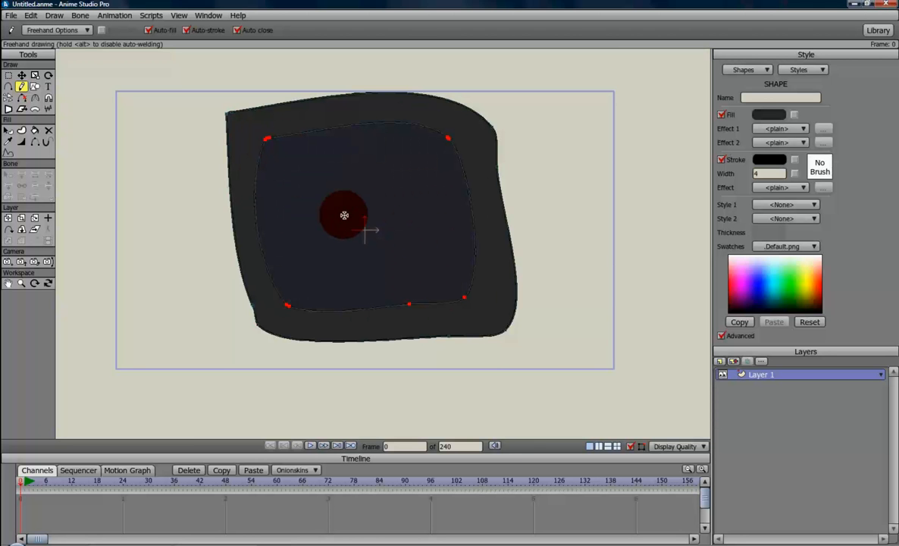
pyautogui.click(765, 115)
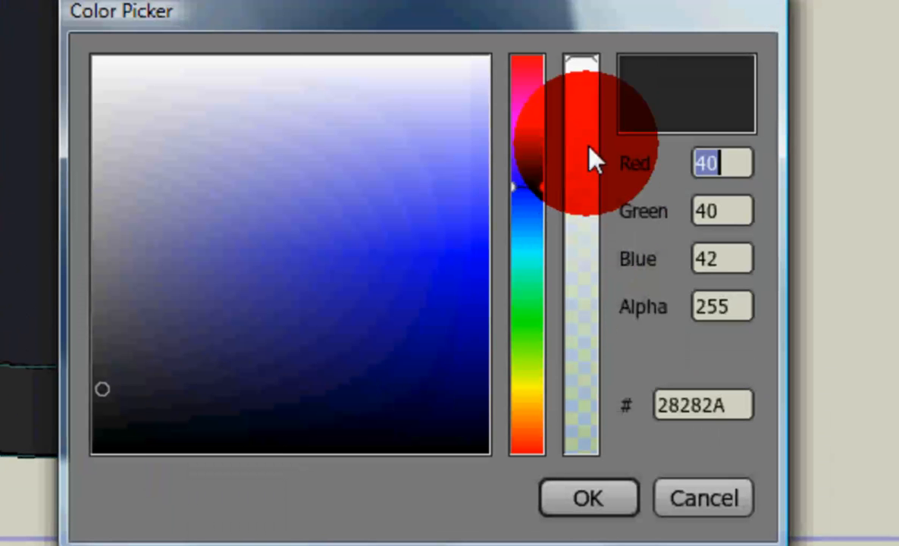
pyautogui.moveTo(579, 91); pyautogui.dragTo(573, 468)
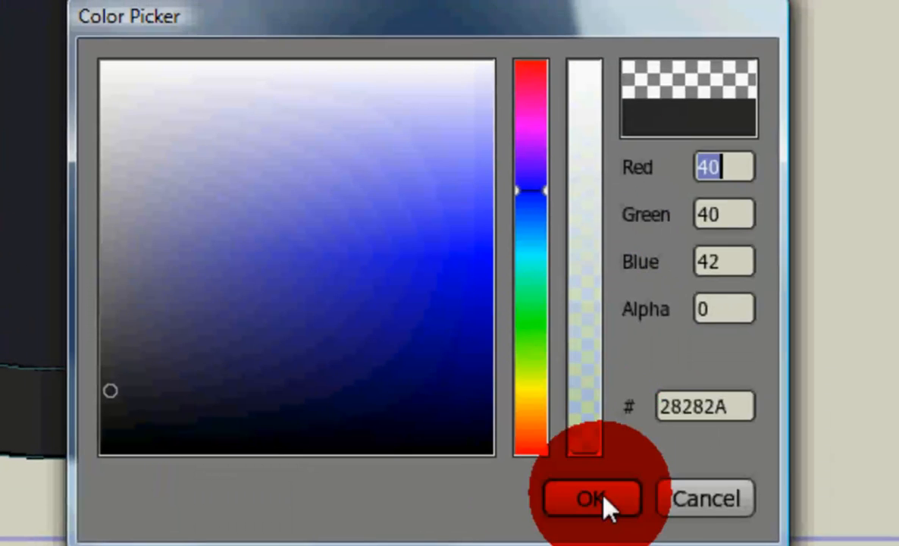
pyautogui.click(604, 498)
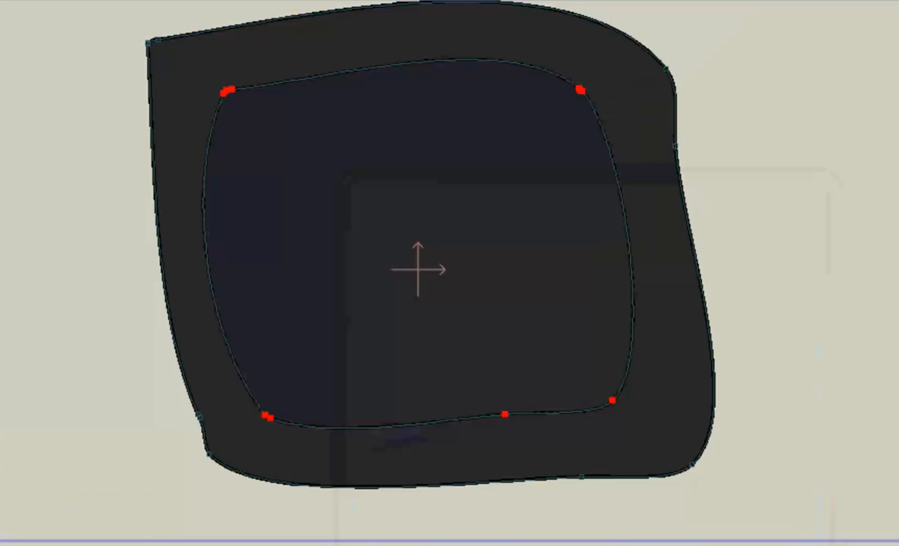
# Step: Move the inner transparent shape sideways so it extends past the dark grey shape's right edge
pyautogui.click(53, 192)
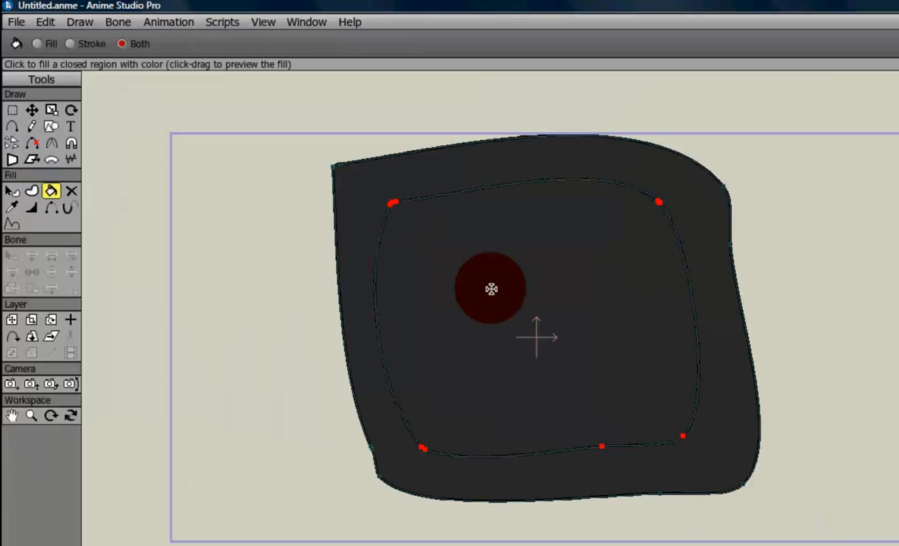
pyautogui.click(31, 110)
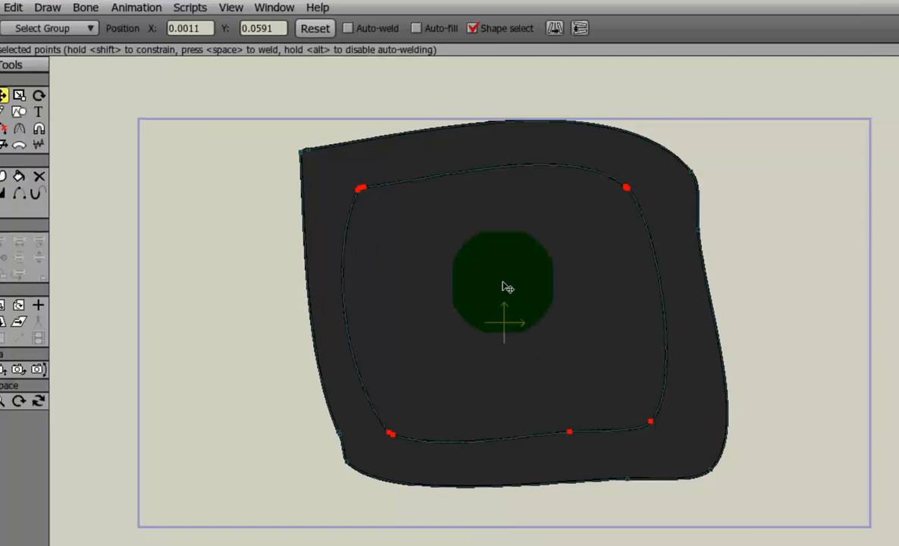
pyautogui.moveTo(549, 297); pyautogui.dragTo(762, 291)
pyautogui.moveTo(537, 189); pyautogui.dragTo(508, 188)
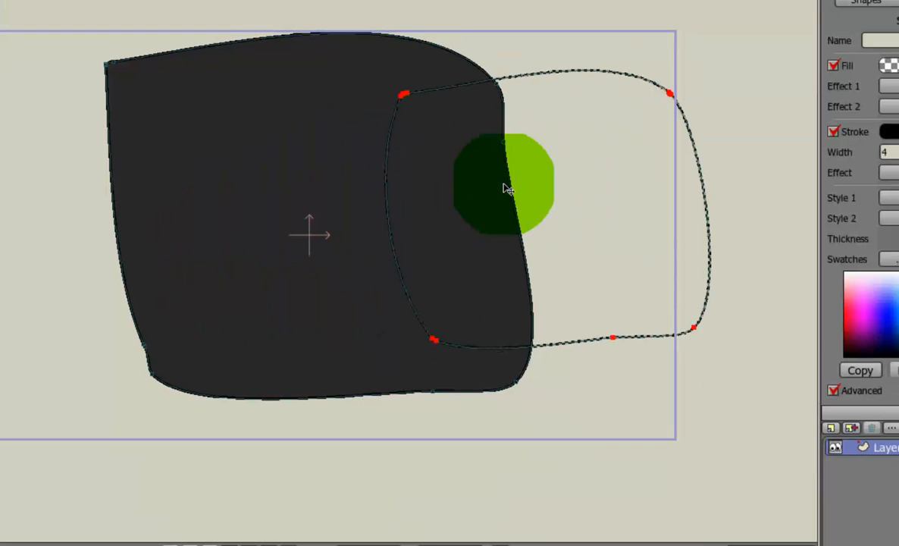
# Step: Set the moved shape's fill colour alpha to 162 and render a preview of the frame
pyautogui.click(886, 64)
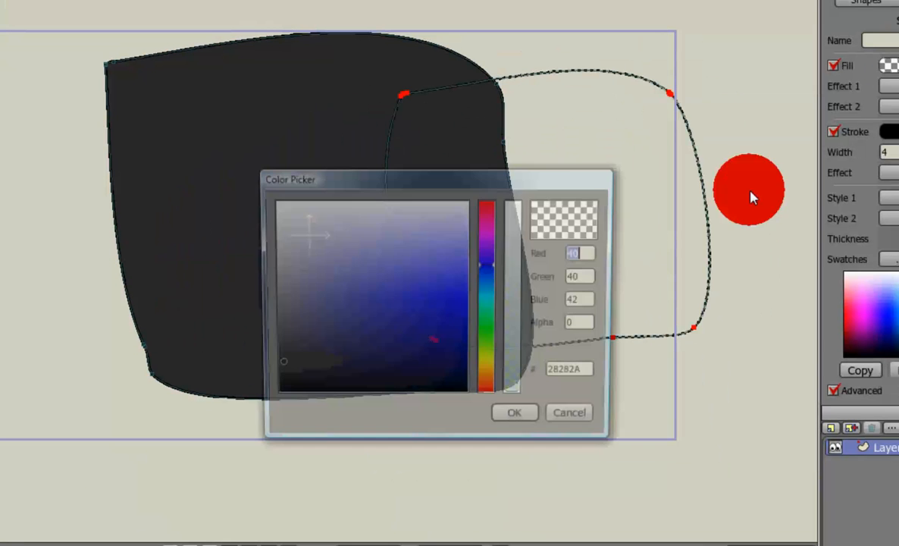
pyautogui.moveTo(518, 326); pyautogui.dragTo(522, 288)
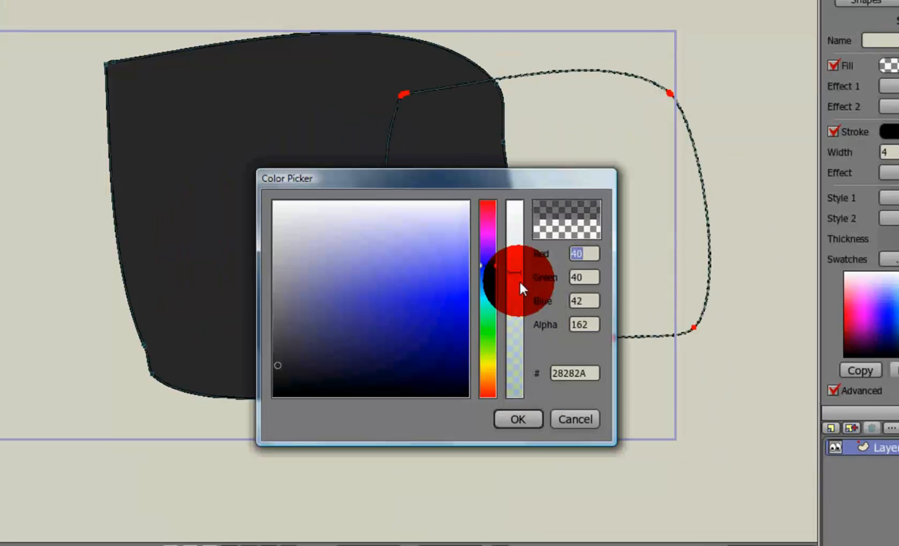
pyautogui.click(518, 417)
pyautogui.click(413, 78)
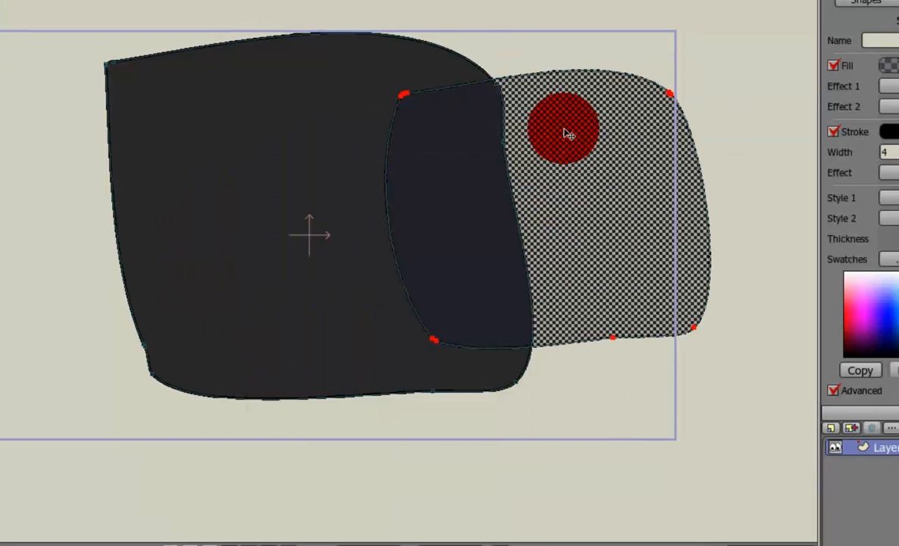
pyautogui.hotkey('ctrl', 'r')
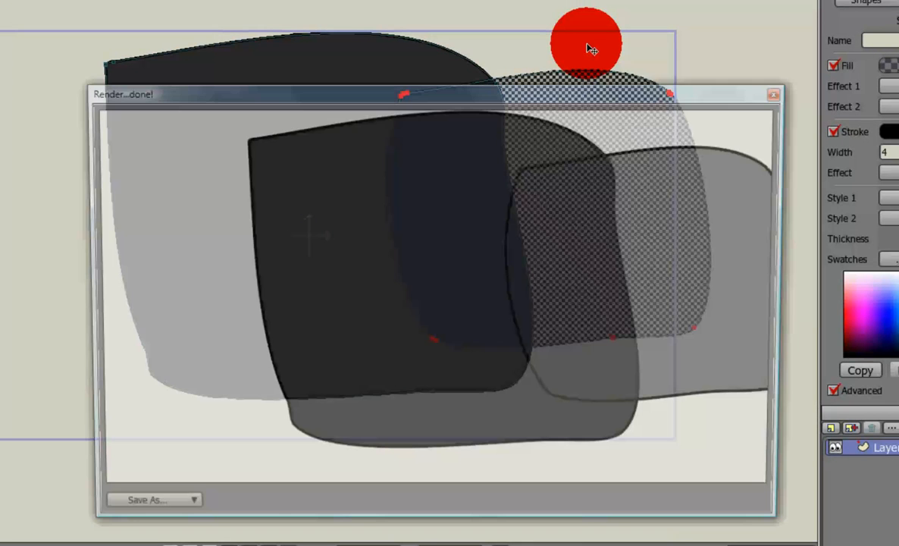
pyautogui.click(783, 97)
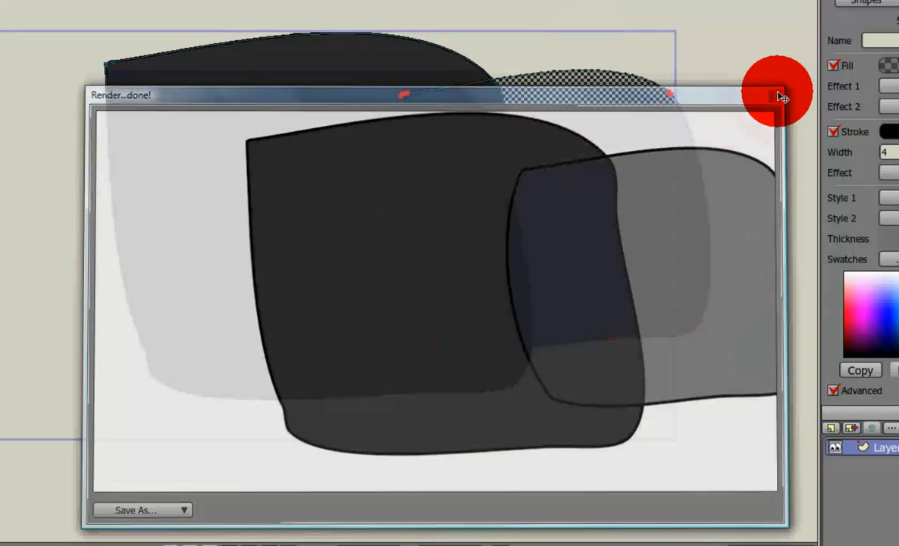
# Step: Set the smaller shape's fill alpha to 255 and move it back inside the dark grey shape
pyautogui.click(888, 65)
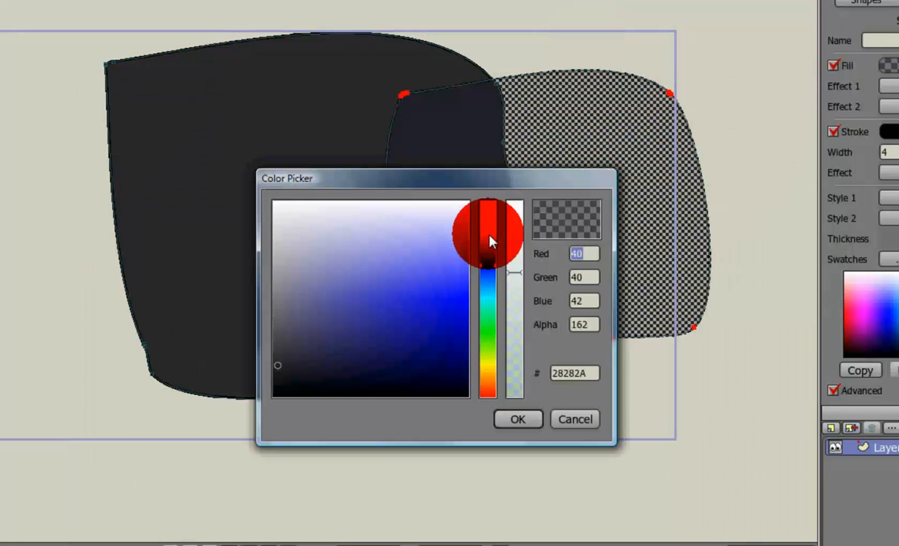
pyautogui.click(515, 202)
pyautogui.click(533, 423)
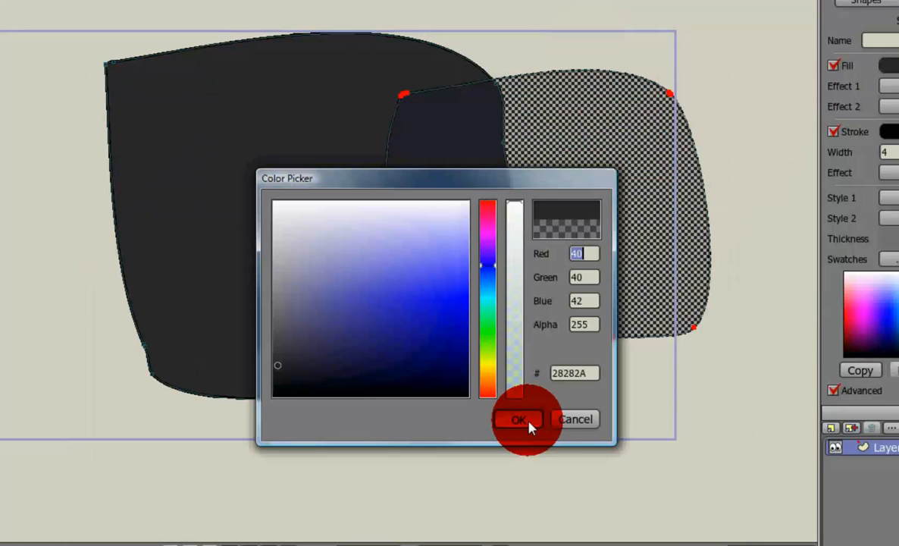
pyautogui.moveTo(628, 145); pyautogui.dragTo(397, 155)
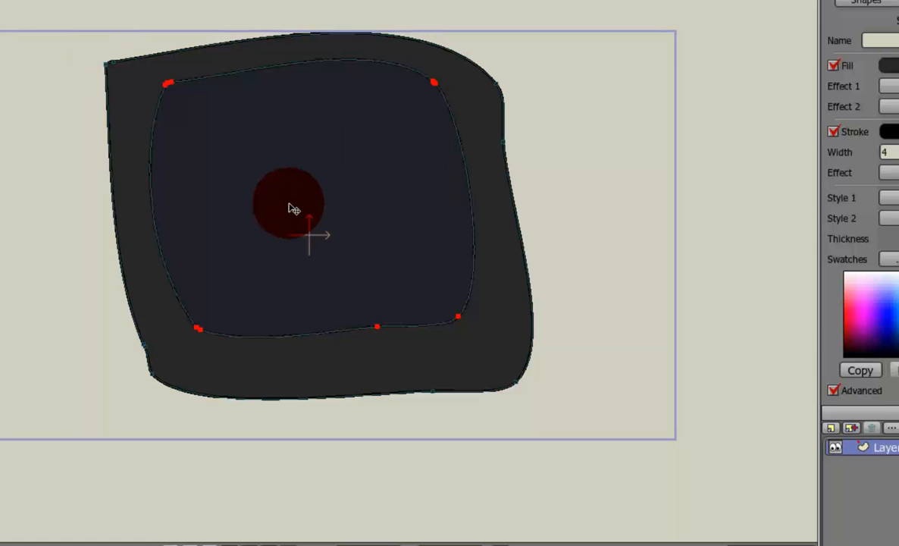
pyautogui.moveTo(292, 207)
pyautogui.mouseDown()
pyautogui.moveTo(576, 216)
pyautogui.moveTo(599, 117)
pyautogui.moveTo(604, 281)
pyautogui.moveTo(656, 227)
pyautogui.moveTo(688, 235)
pyautogui.moveTo(688, 196)
pyautogui.moveTo(668, 210)
pyautogui.moveTo(305, 168)
pyautogui.moveTo(308, 214)
pyautogui.mouseUp()
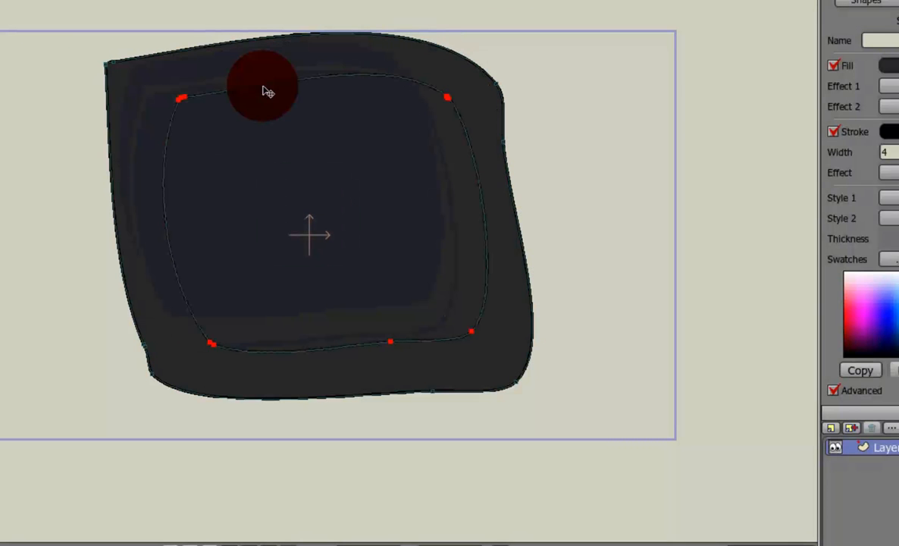
# Step: Select all points of both shapes and delete them
pyautogui.moveTo(226, 67); pyautogui.dragTo(236, 86)
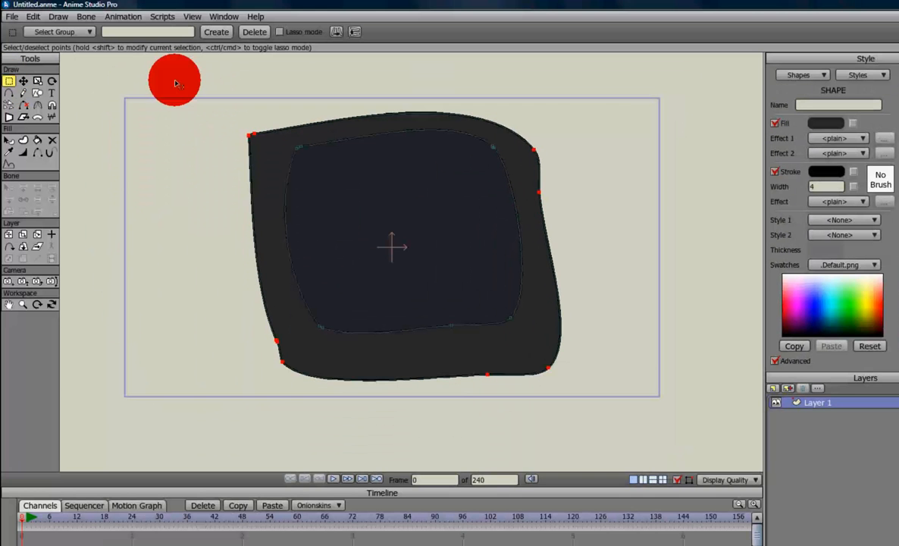
pyautogui.moveTo(176, 84); pyautogui.dragTo(699, 438)
pyautogui.press('Delete')
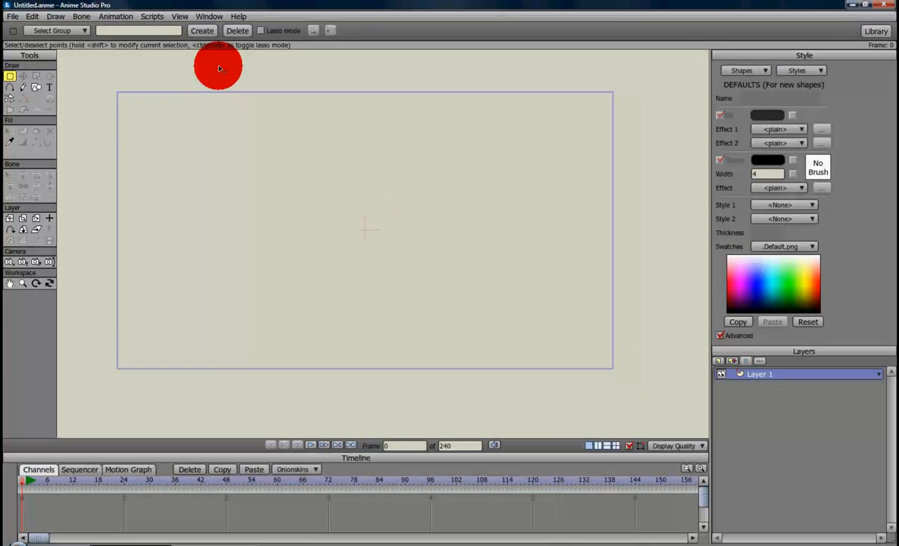
# Step: Set the Freehand tool to use auto-stroke and auto close, with auto-fill disabled
pyautogui.click(23, 88)
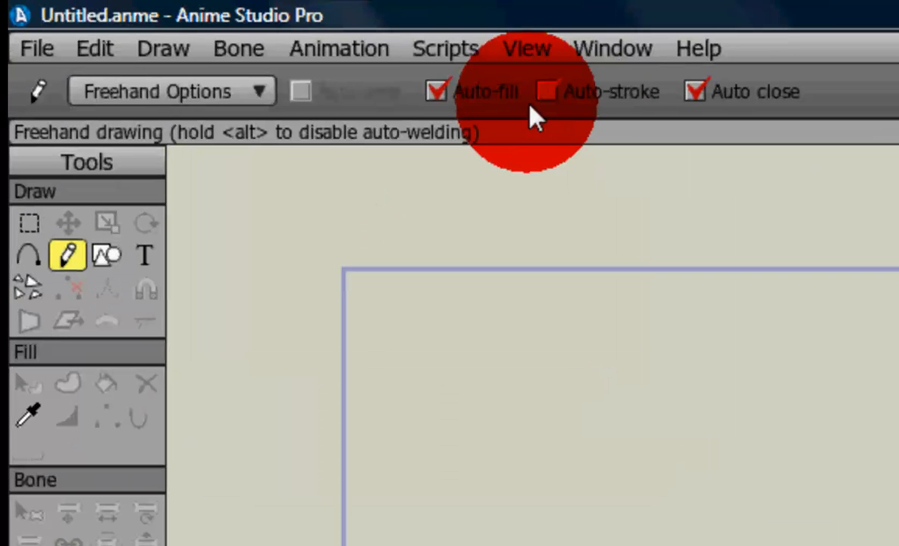
pyautogui.click(479, 96)
pyautogui.click(582, 94)
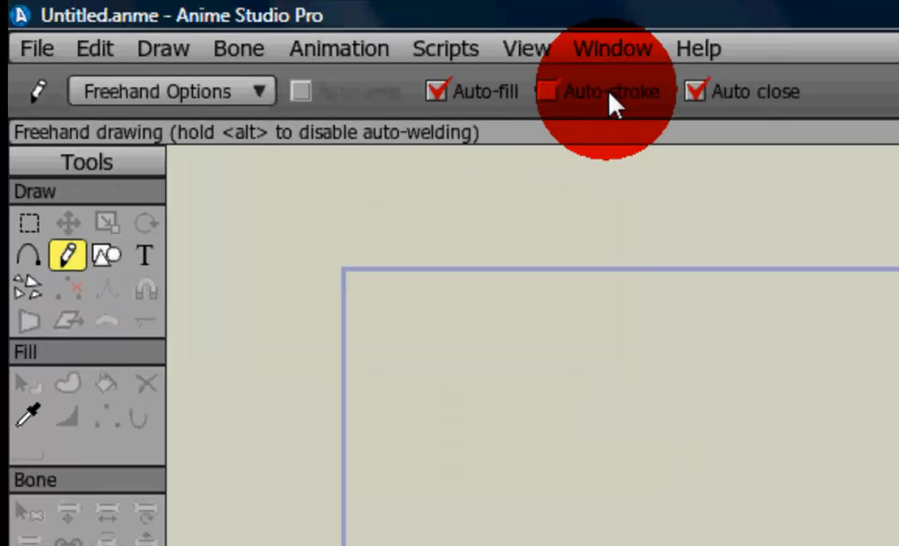
pyautogui.click(610, 97)
pyautogui.click(477, 89)
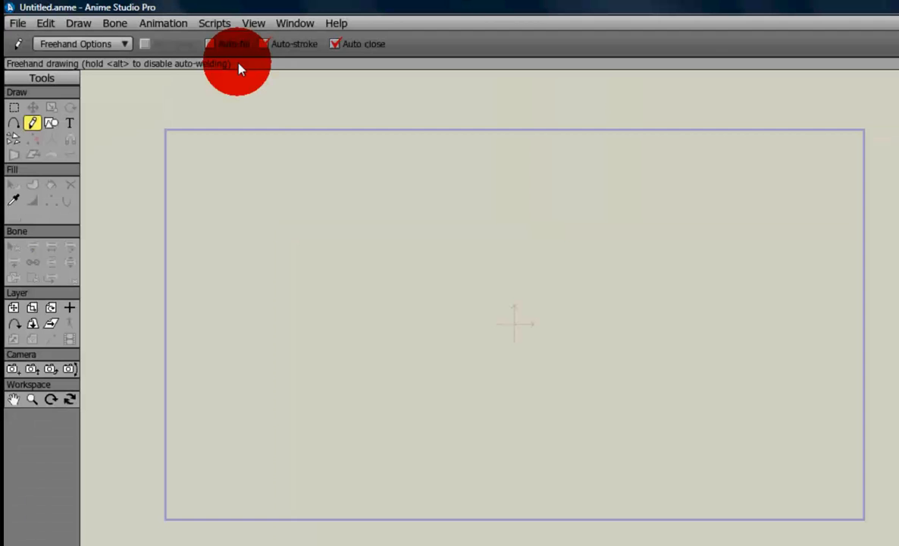
# Step: Draw a large closed rounded-square outline freehand and a smaller closed outline inside it
pyautogui.moveTo(592, 341); pyautogui.dragTo(594, 545)
pyautogui.moveTo(218, 301)
pyautogui.mouseDown()
pyautogui.moveTo(325, 369)
pyautogui.moveTo(534, 371)
pyautogui.moveTo(515, 133)
pyautogui.moveTo(247, 120)
pyautogui.mouseUp()
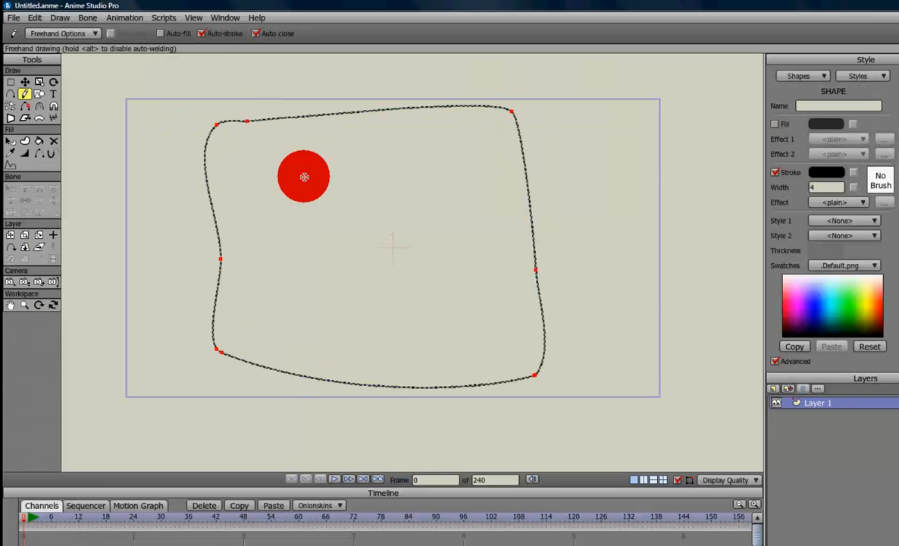
pyautogui.moveTo(253, 150)
pyautogui.mouseDown()
pyautogui.moveTo(268, 319)
pyautogui.moveTo(415, 347)
pyautogui.moveTo(478, 348)
pyautogui.moveTo(468, 165)
pyautogui.moveTo(381, 135)
pyautogui.moveTo(257, 142)
pyautogui.mouseUp()
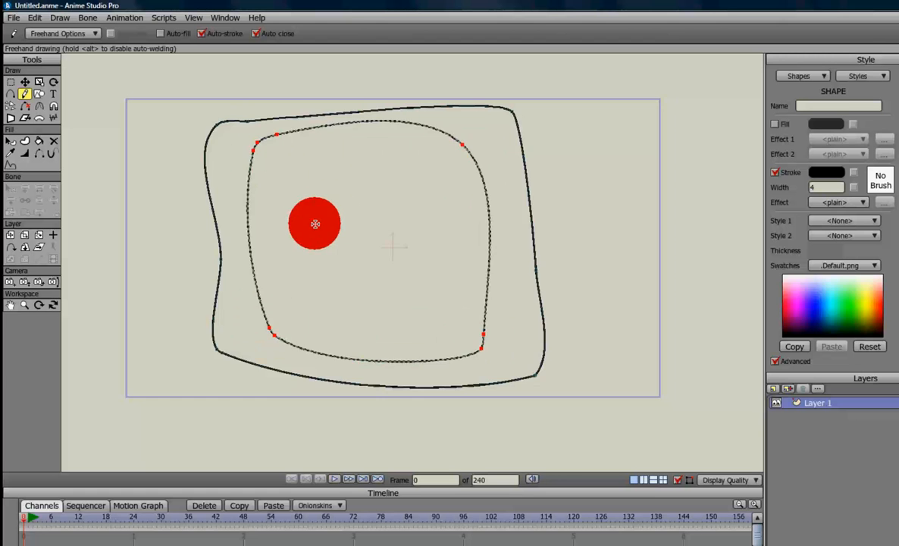
# Step: Use the Create Shape tool on both outlines together to make a dark grey filled frame with an open centre
pyautogui.scroll(-4, 335, 242)
pyautogui.scroll(1, 367, 243)
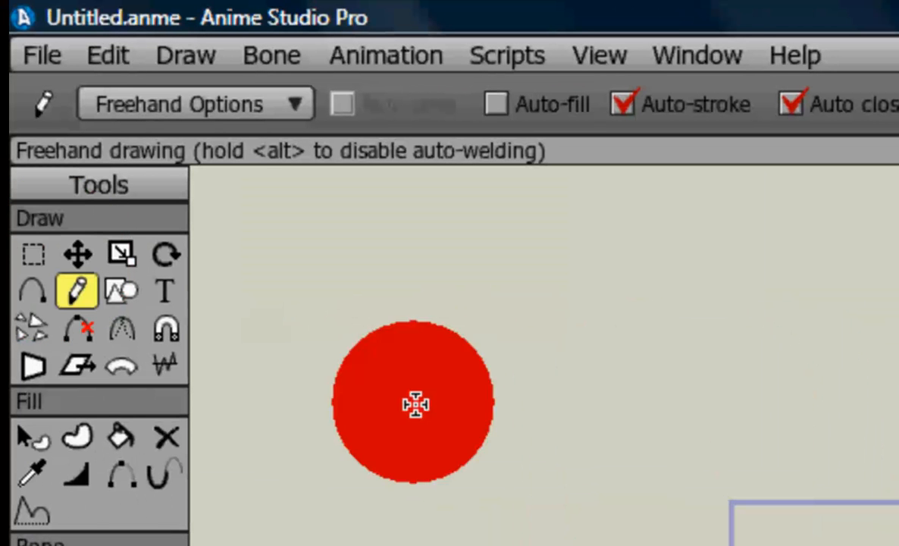
pyautogui.click(78, 439)
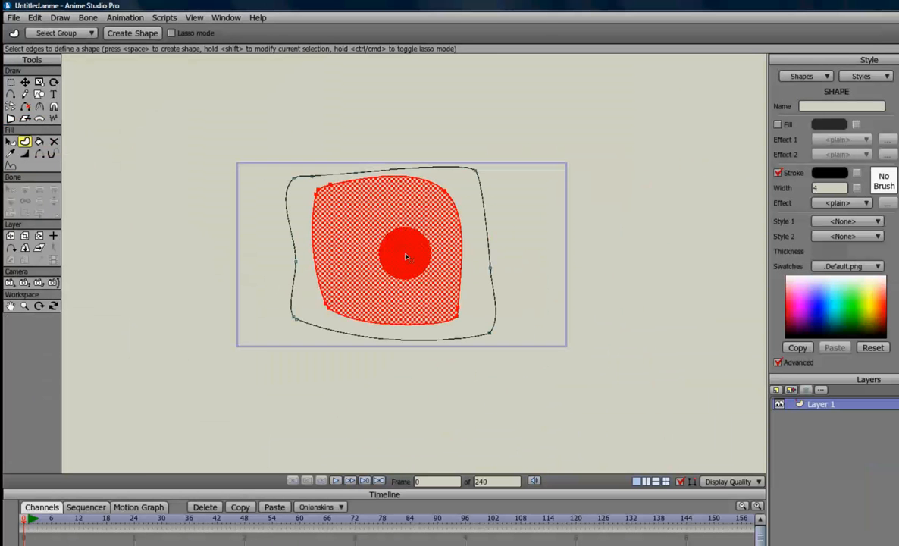
pyautogui.click(461, 191)
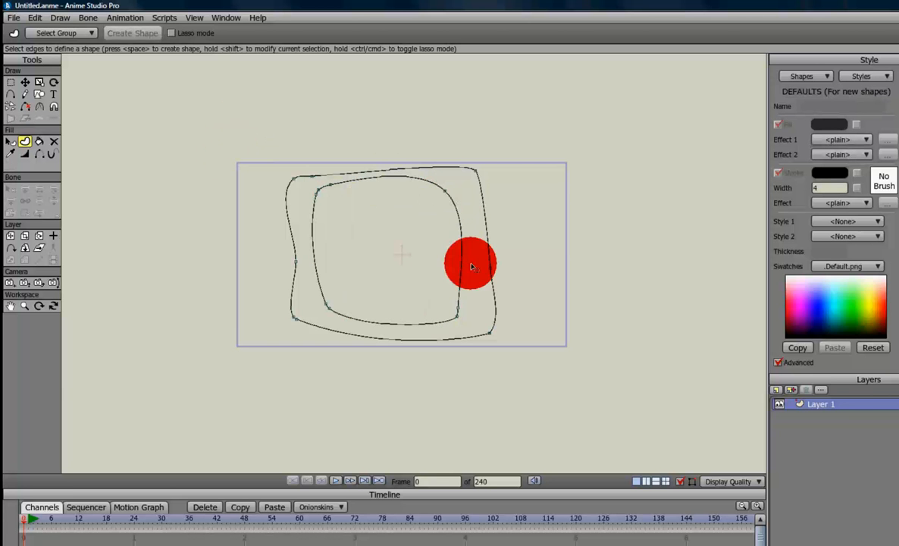
pyautogui.moveTo(219, 116)
pyautogui.mouseDown()
pyautogui.moveTo(304, 143)
pyautogui.moveTo(464, 231)
pyautogui.moveTo(520, 274)
pyautogui.moveTo(568, 394)
pyautogui.mouseUp()
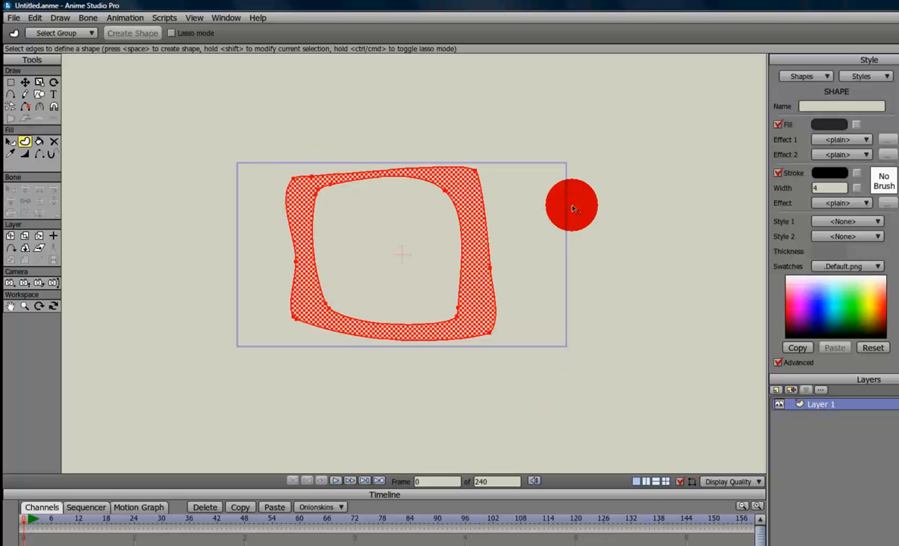
pyautogui.press('space')
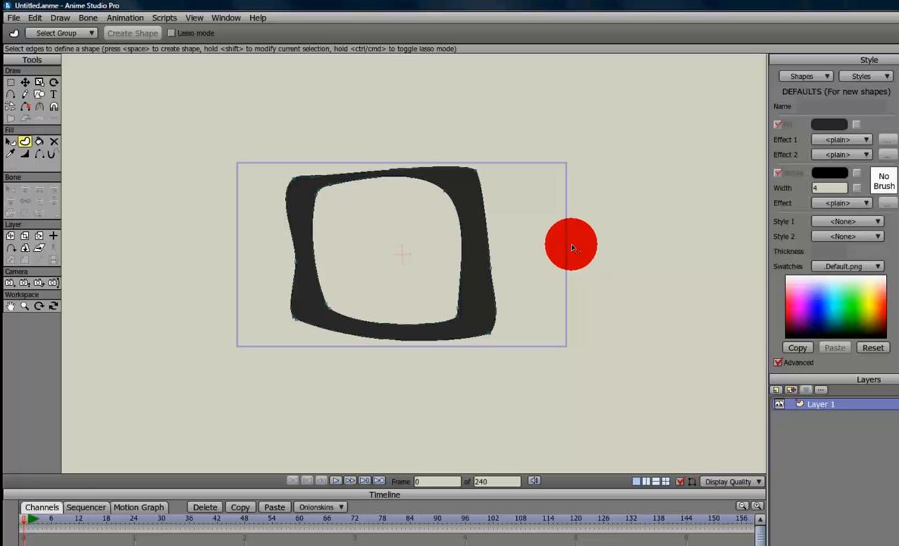
# Step: Add a new vector layer and place it below Layer 1
pyautogui.click(776, 395)
pyautogui.click(791, 413)
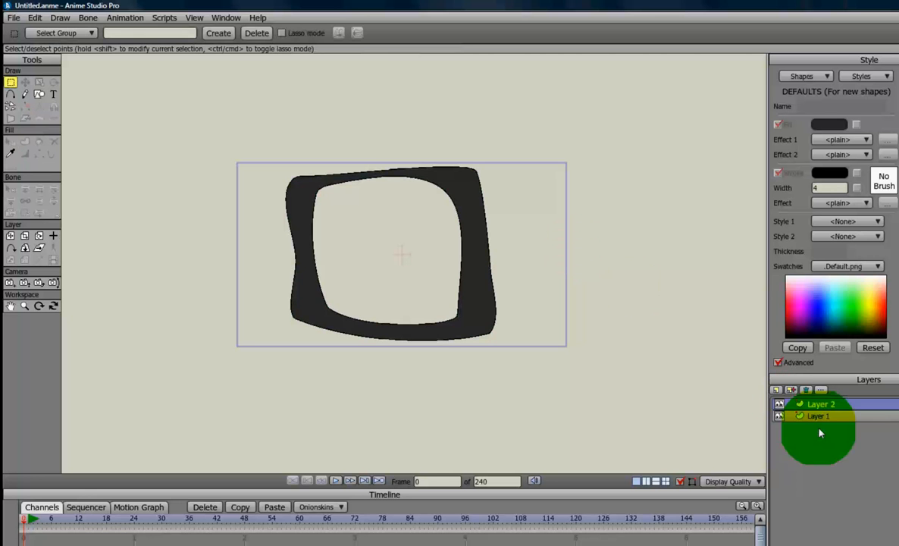
pyautogui.moveTo(820, 432); pyautogui.dragTo(821, 431)
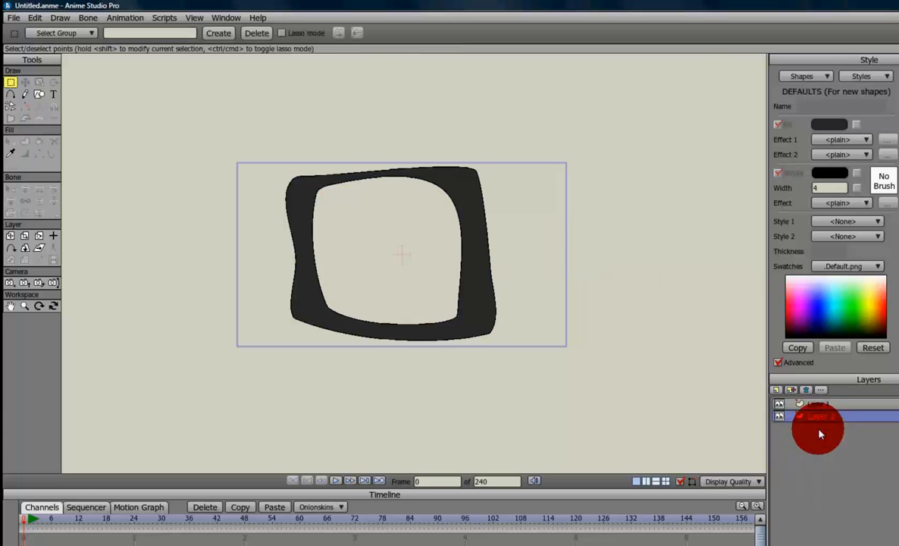
# Step: Draw a bright green star with auto-fill and auto-stroke across the frame's upper edge on Layer 2, and render a preview
pyautogui.click(44, 95)
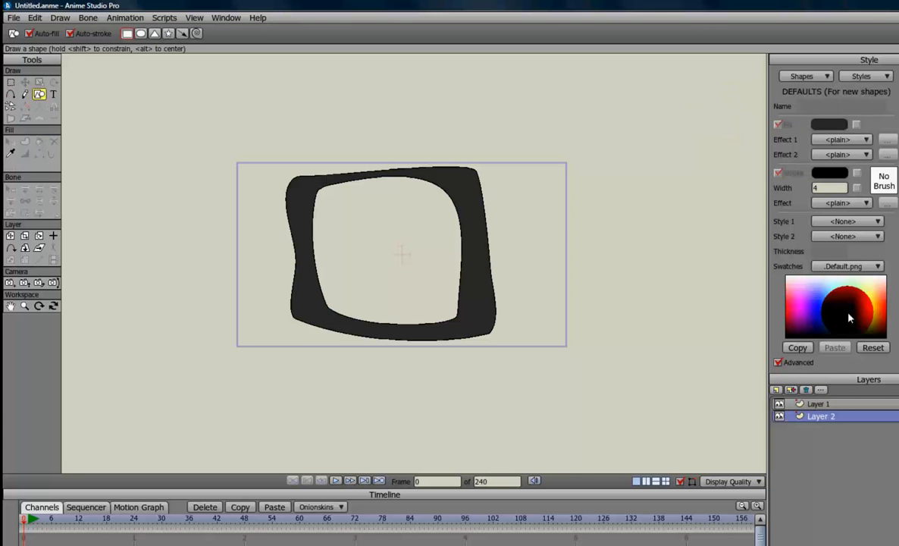
pyautogui.click(853, 301)
pyautogui.click(168, 33)
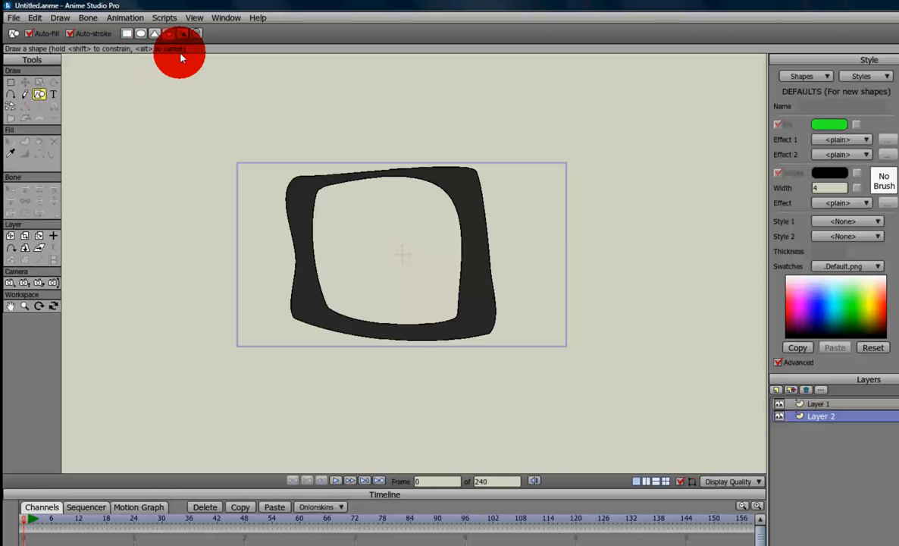
pyautogui.moveTo(330, 139)
pyautogui.mouseDown()
pyautogui.moveTo(381, 165)
pyautogui.moveTo(466, 250)
pyautogui.mouseUp()
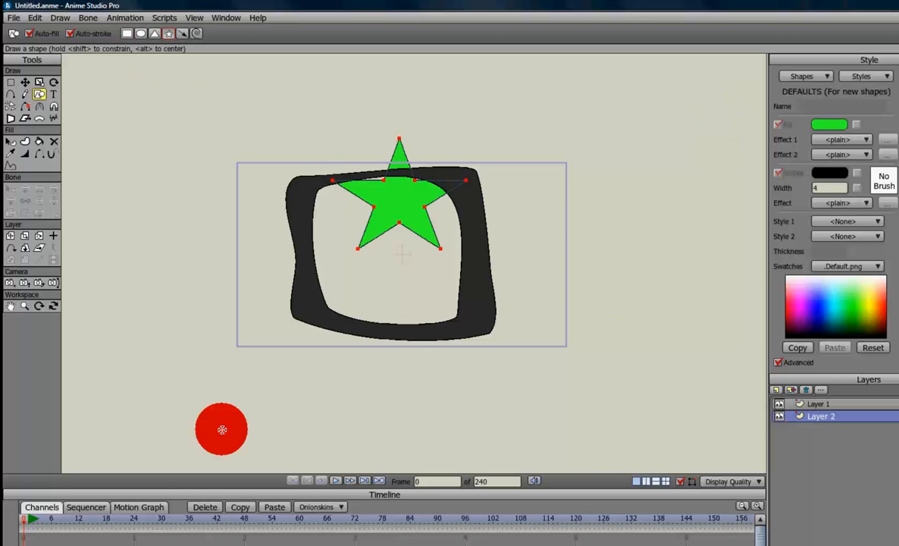
pyautogui.hotkey('ctrl', 'r')
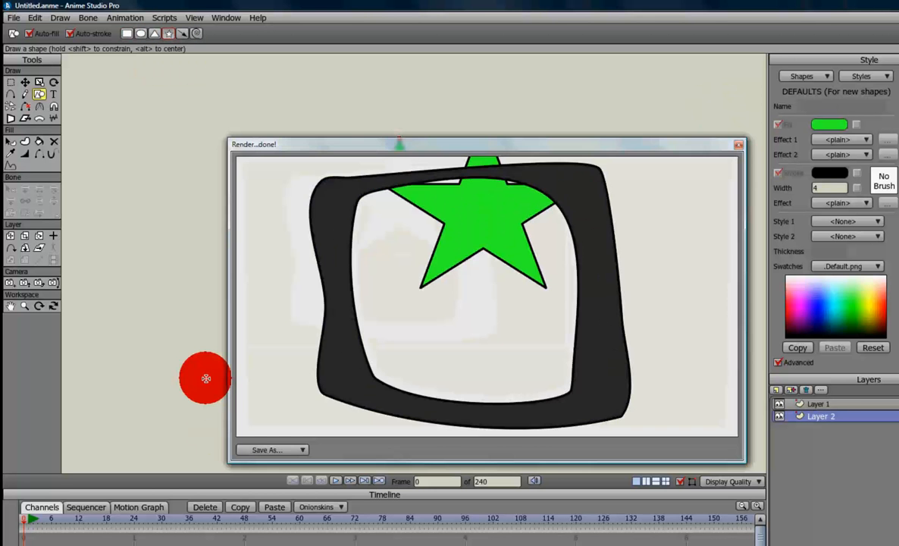
pyautogui.click(738, 144)
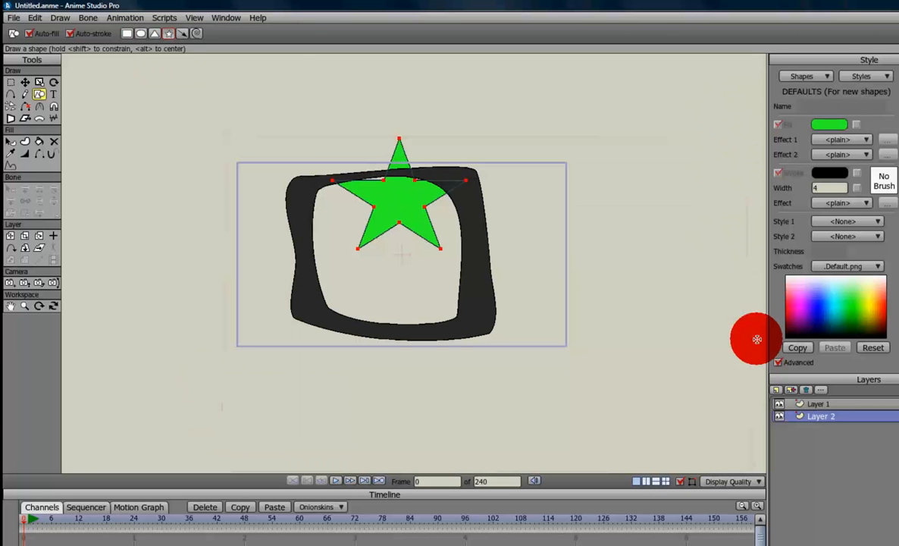
# Step: Move Layer 2 so the green star sits inside the frame's opening, and render a preview
pyautogui.click(11, 235)
pyautogui.moveTo(405, 251); pyautogui.dragTo(402, 295)
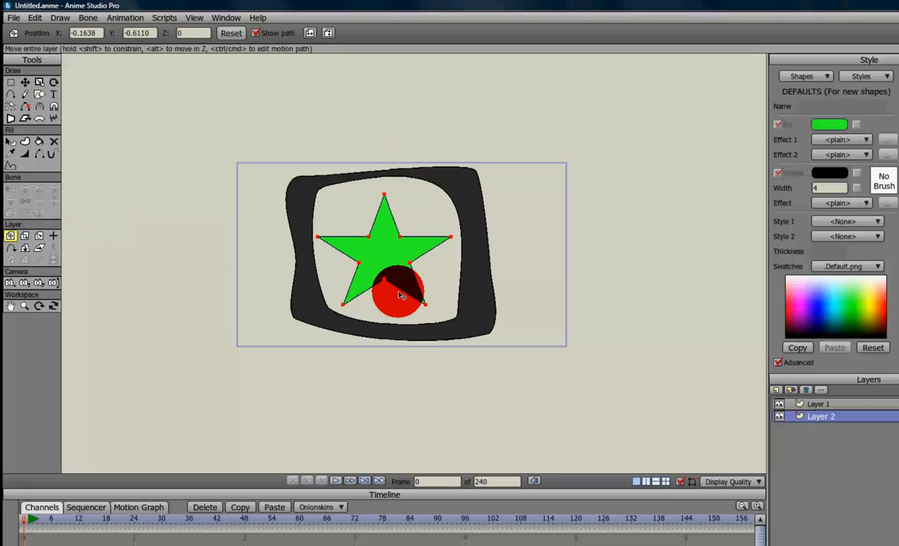
pyautogui.hotkey('ctrl', 'r')
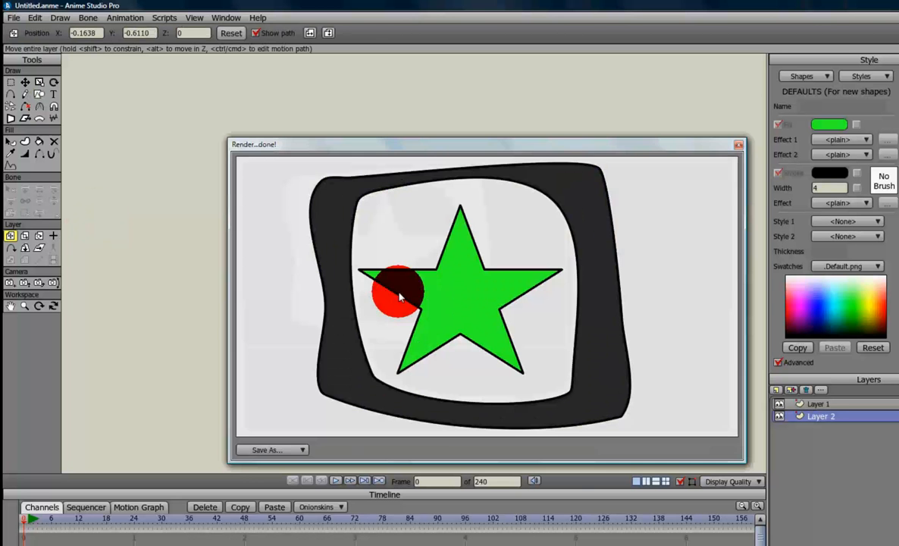
pyautogui.click(737, 144)
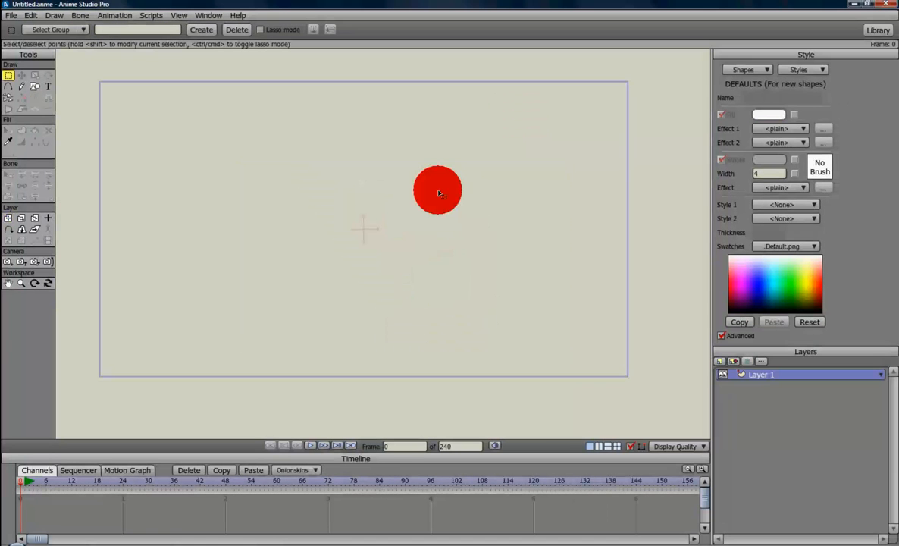
# Step: Draw a closed four-sided outline around the left-centre of the canvas using Add Point with Sharp corners on and Auto-fill off
pyautogui.click(9, 87)
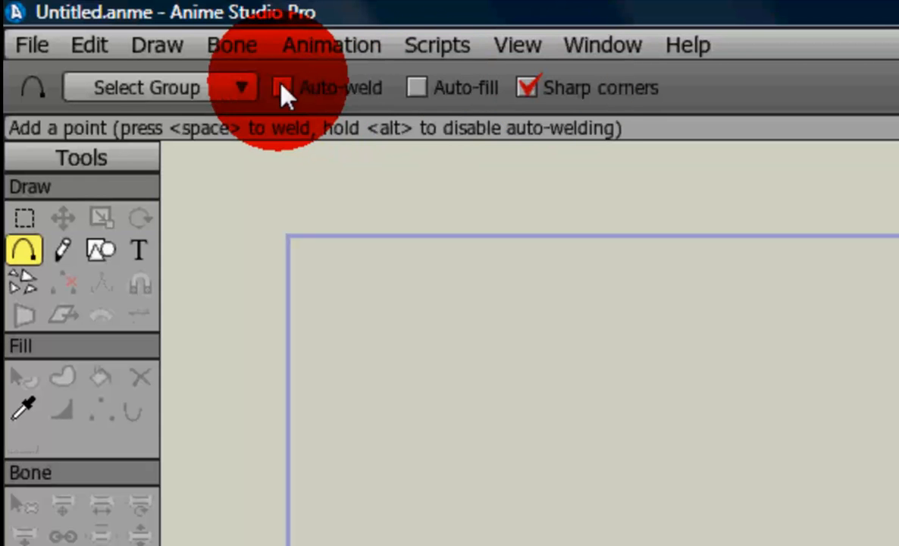
pyautogui.click(526, 88)
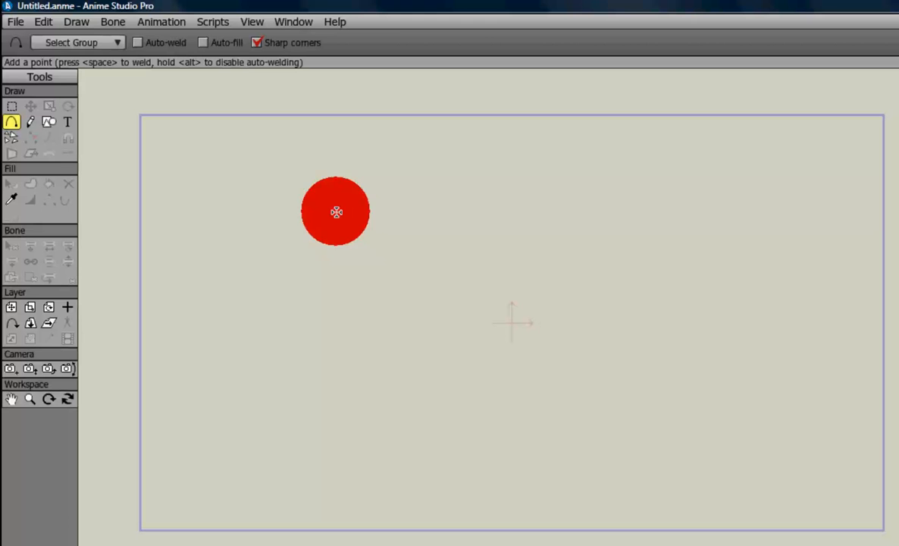
pyautogui.moveTo(555, 350); pyautogui.dragTo(585, 545)
pyautogui.moveTo(354, 421); pyautogui.dragTo(590, 437)
pyautogui.click(595, 371)
pyautogui.moveTo(595, 371); pyautogui.dragTo(596, 195)
pyautogui.moveTo(596, 195); pyautogui.dragTo(337, 211)
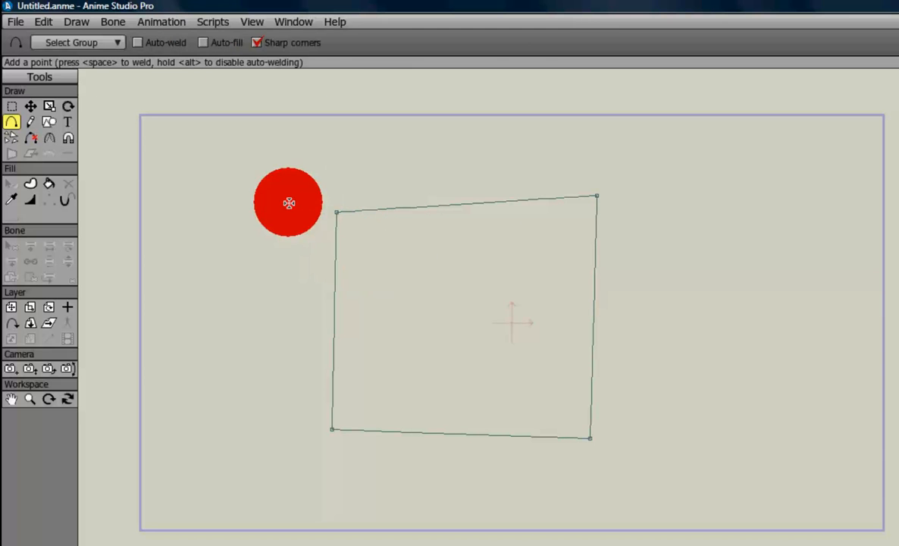
# Step: Enable Auto-fill and draw a smaller closed four-sided white shape with Add Point beside the upper part of the large outline
pyautogui.click(203, 42)
pyautogui.moveTo(597, 162)
pyautogui.mouseDown()
pyautogui.moveTo(598, 254)
pyautogui.moveTo(695, 255)
pyautogui.mouseUp()
pyautogui.moveTo(695, 255); pyautogui.dragTo(682, 170)
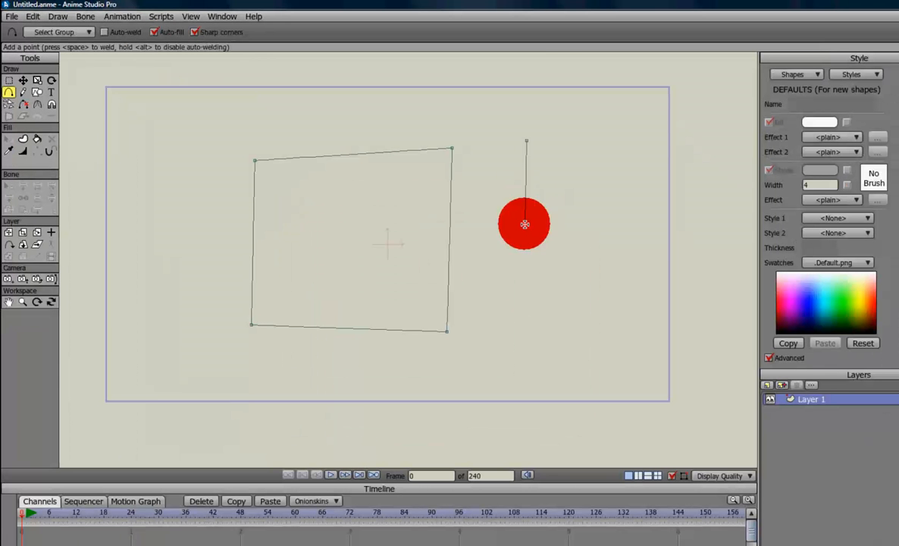
pyautogui.moveTo(598, 148); pyautogui.dragTo(526, 140)
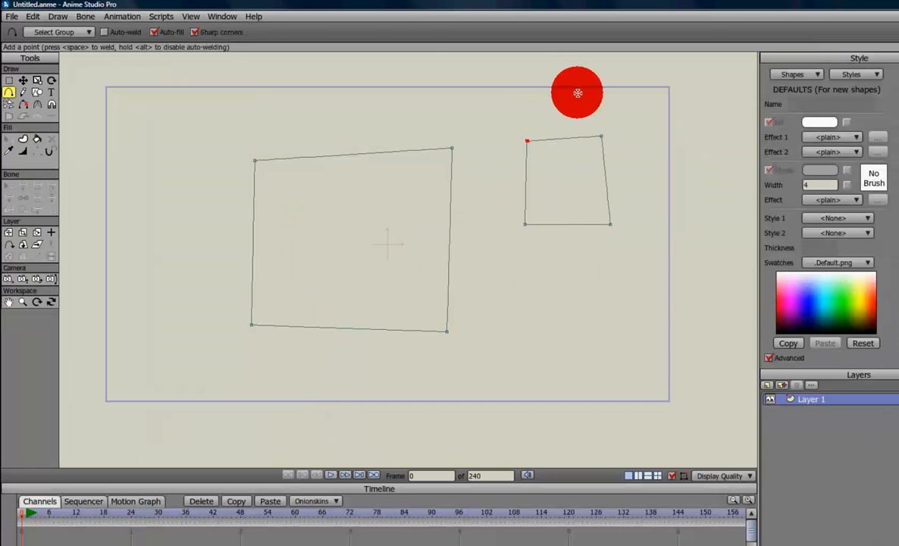
pyautogui.press('space')
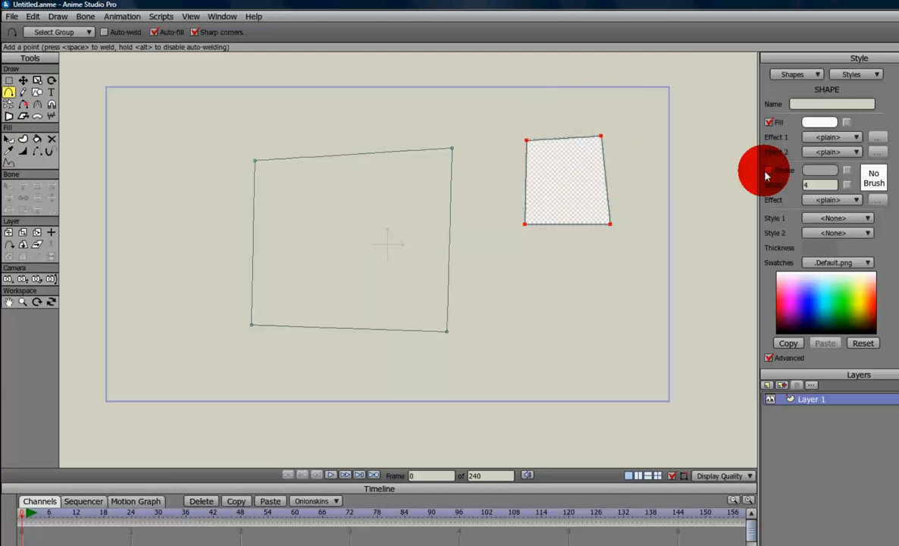
pyautogui.click(652, 175)
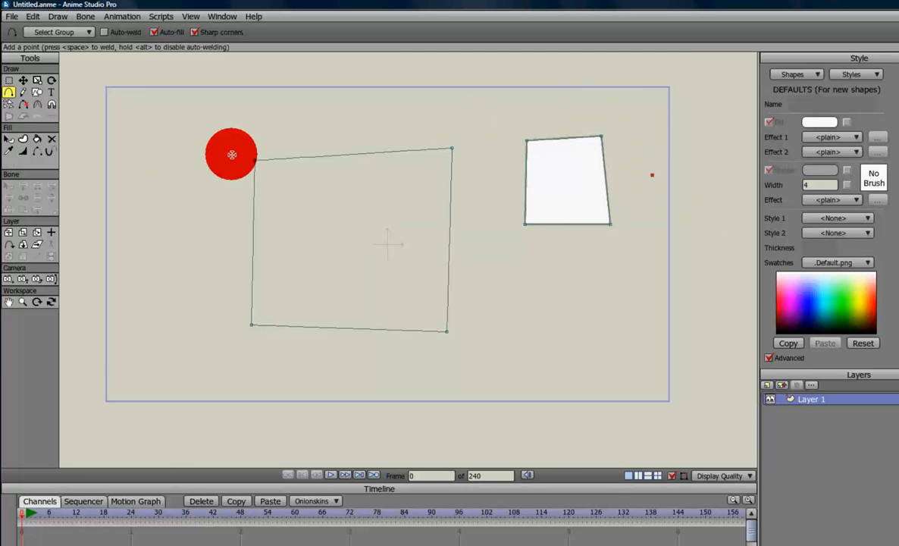
# Step: Set the default fill colour to red (D81E1E) and the default stroke colour to black for the Create Shape tool
pyautogui.click(24, 140)
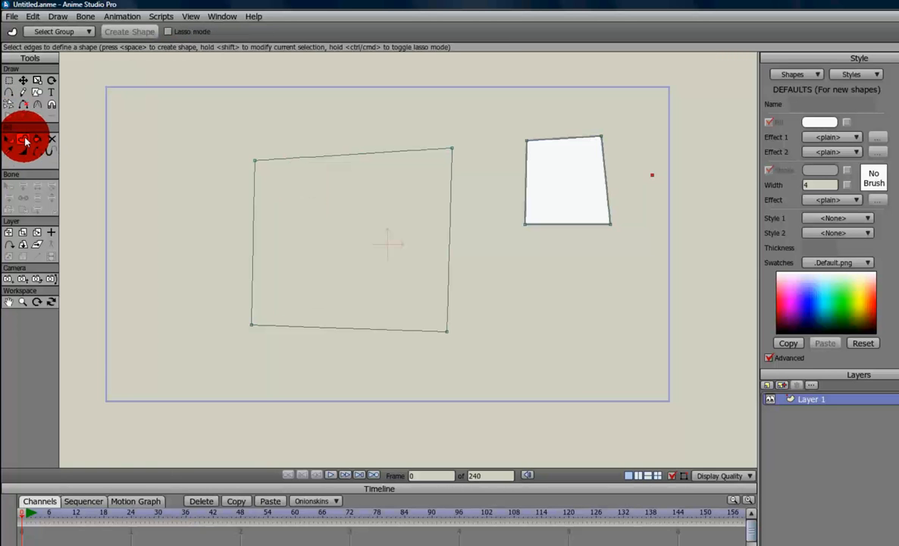
pyautogui.click(817, 127)
pyautogui.click(475, 309)
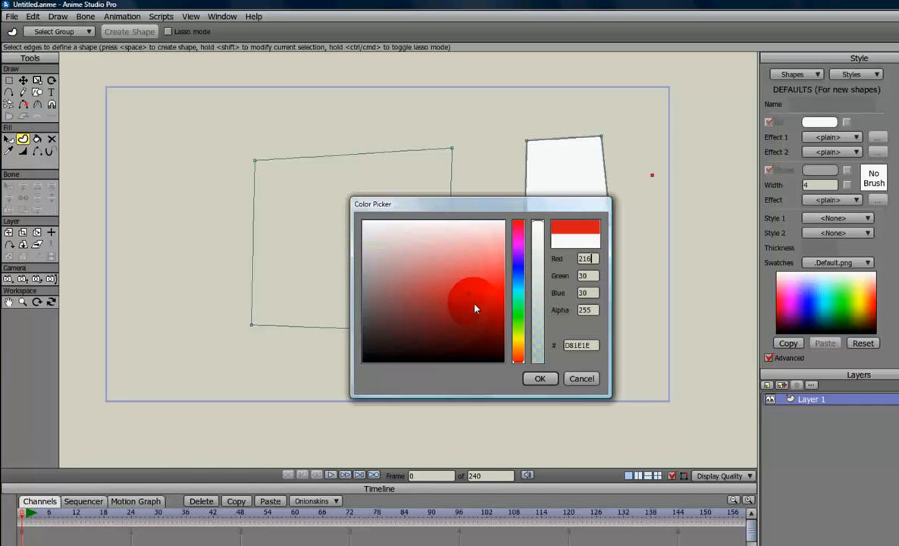
pyautogui.click(541, 379)
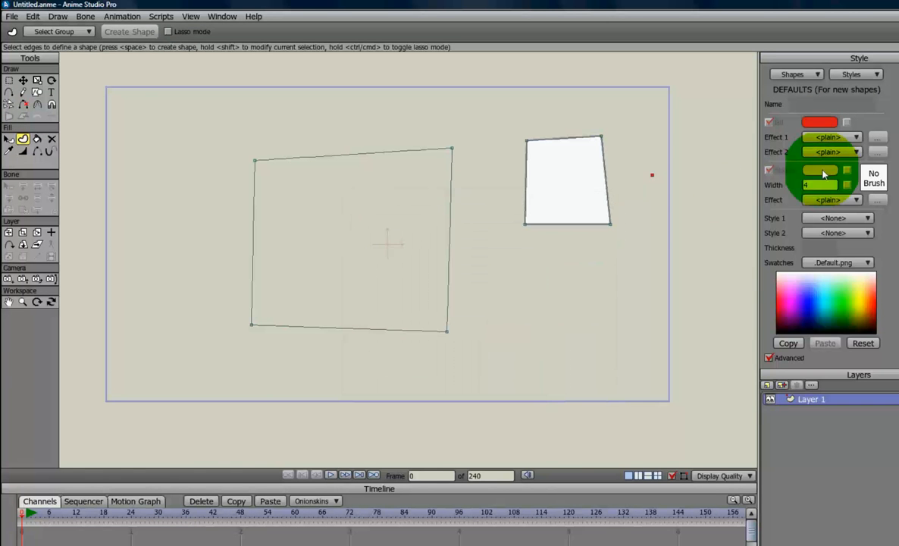
pyautogui.click(822, 172)
pyautogui.moveTo(408, 328); pyautogui.dragTo(359, 363)
pyautogui.click(539, 378)
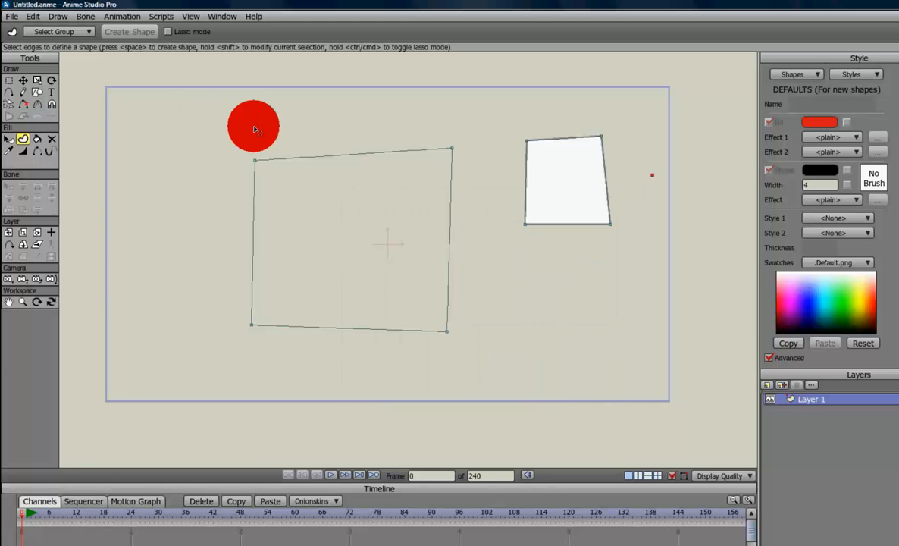
# Step: Create a filled and stroked shape from all points of the large four-sided outline, and deselect it
pyautogui.click(214, 115)
pyautogui.moveTo(214, 115); pyautogui.dragTo(484, 368)
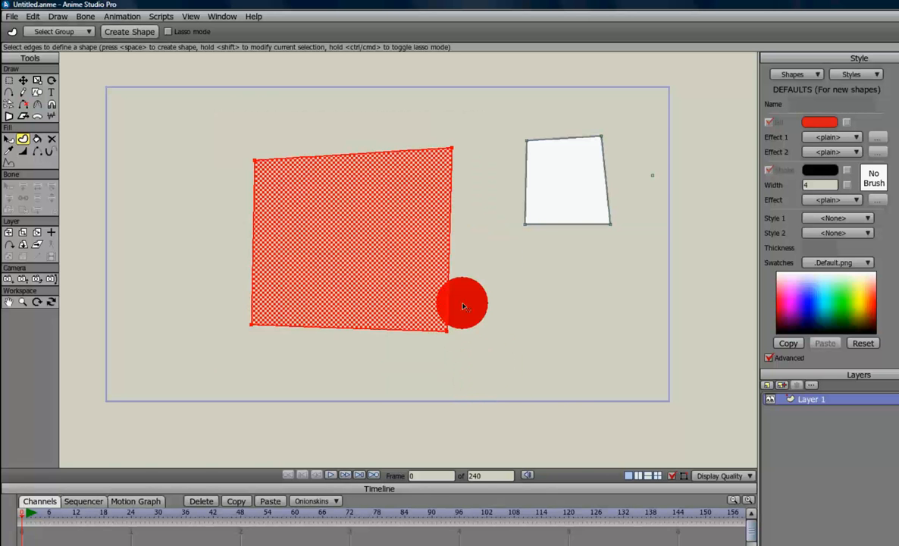
pyautogui.press('space')
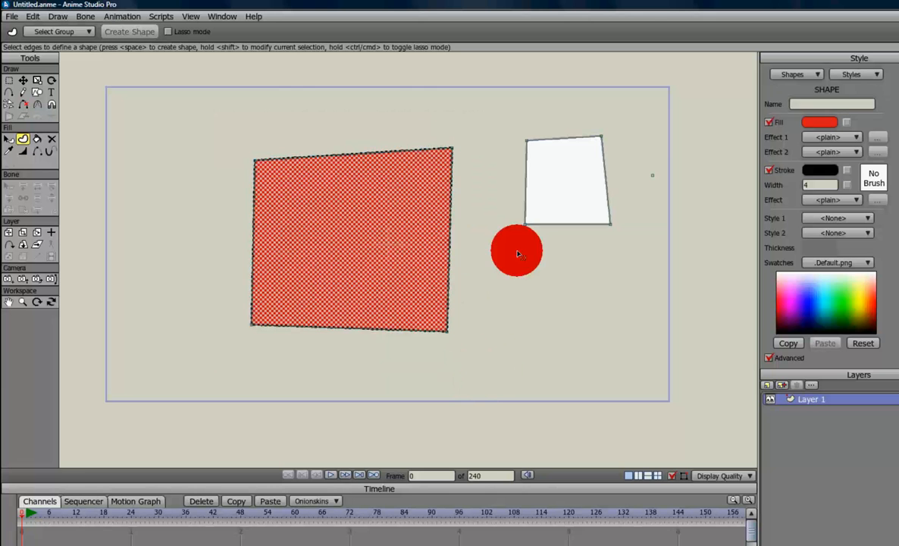
pyautogui.moveTo(550, 301); pyautogui.dragTo(375, 143)
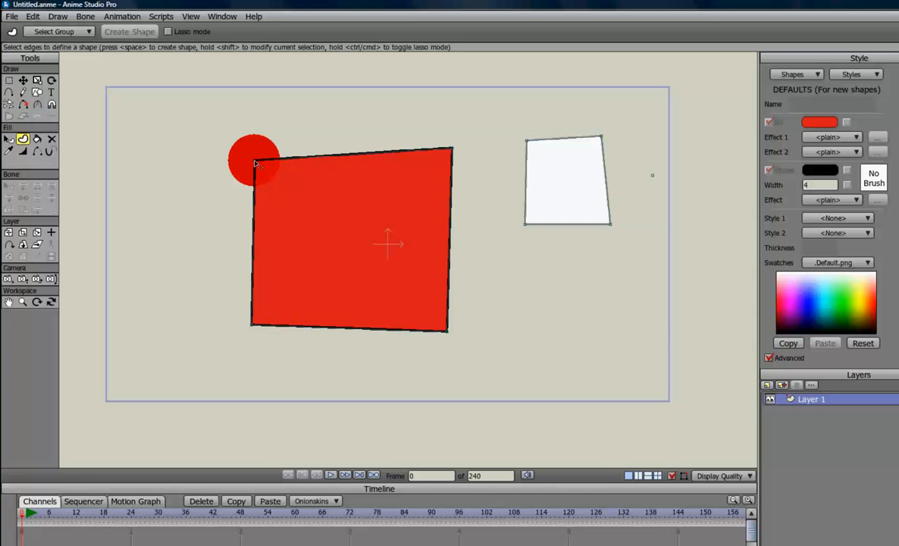
# Step: Move the red shape's upper-left corner point outward to about X -1.56, Y 0.73
pyautogui.click(22, 80)
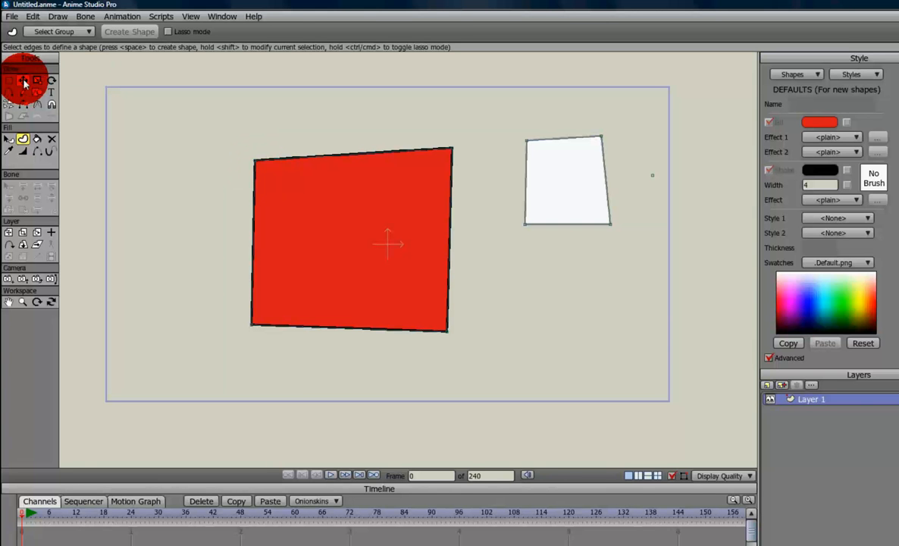
pyautogui.moveTo(254, 160); pyautogui.dragTo(144, 129)
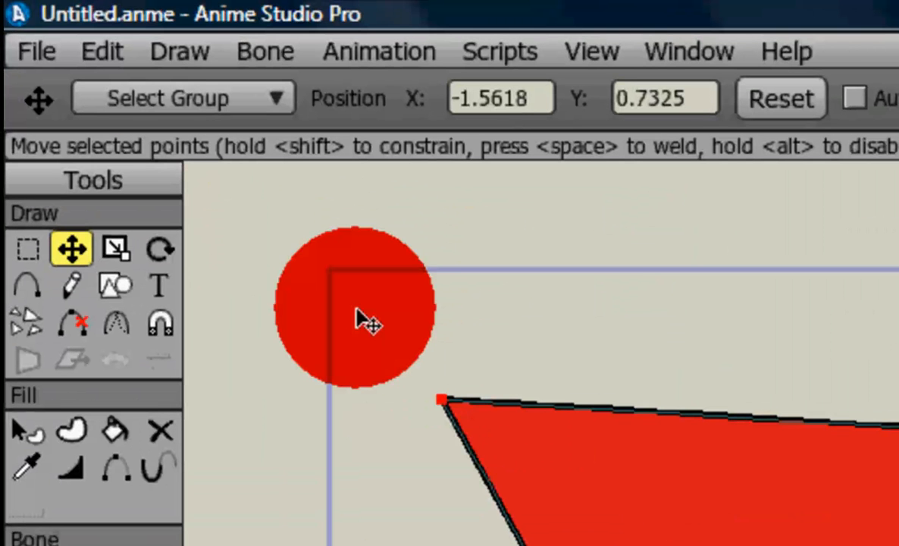
# Step: Try to adjust the curvature at the red shape's upper-left corner point with the Curvature tool
pyautogui.click(120, 330)
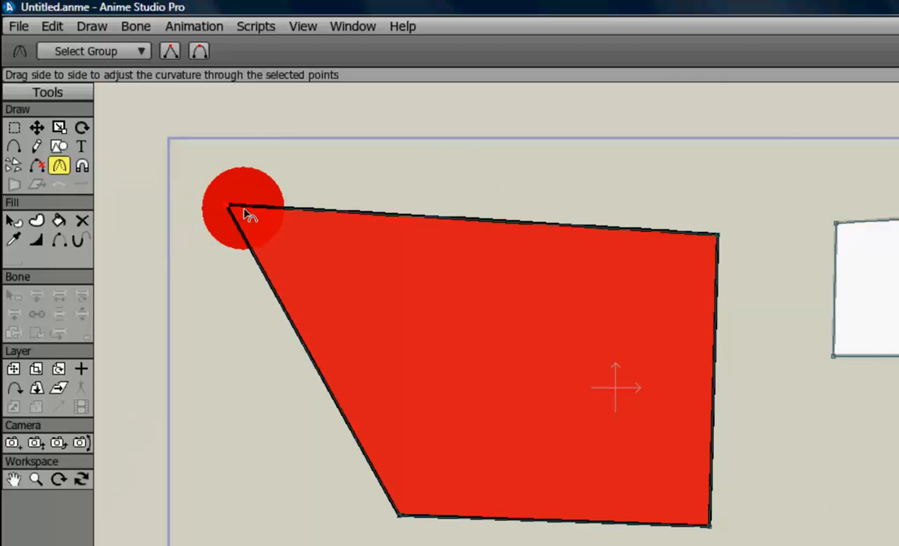
pyautogui.click(36, 478)
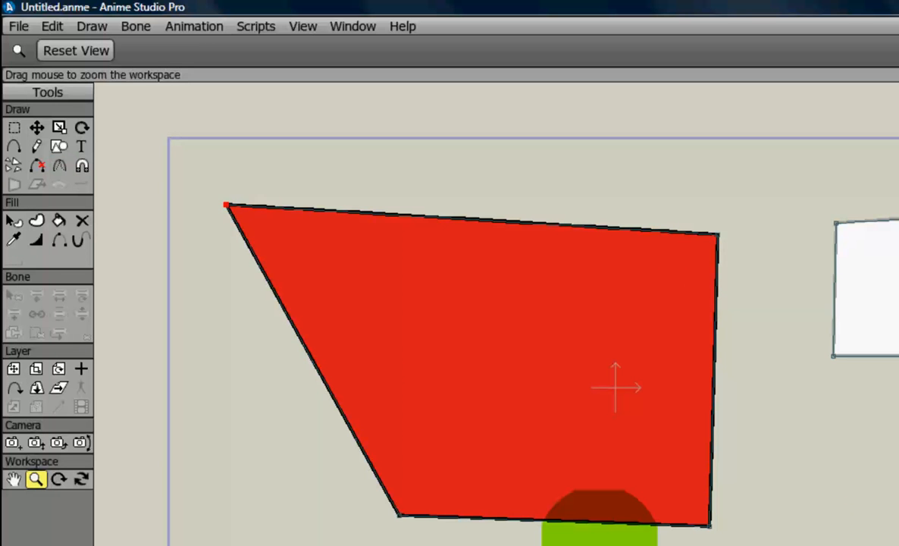
pyautogui.moveTo(615, 387); pyautogui.dragTo(597, 373)
pyautogui.moveTo(621, 545); pyautogui.dragTo(383, 545)
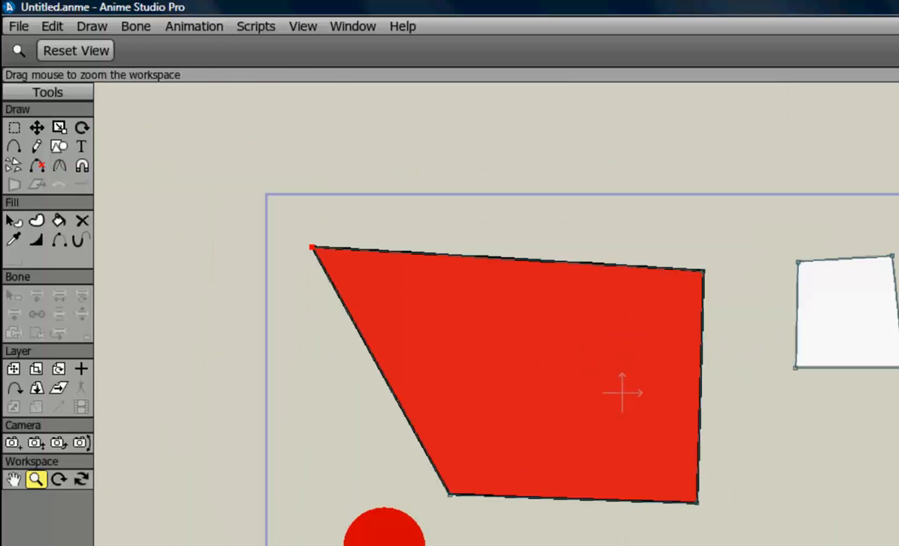
pyautogui.click(59, 165)
pyautogui.click(317, 251)
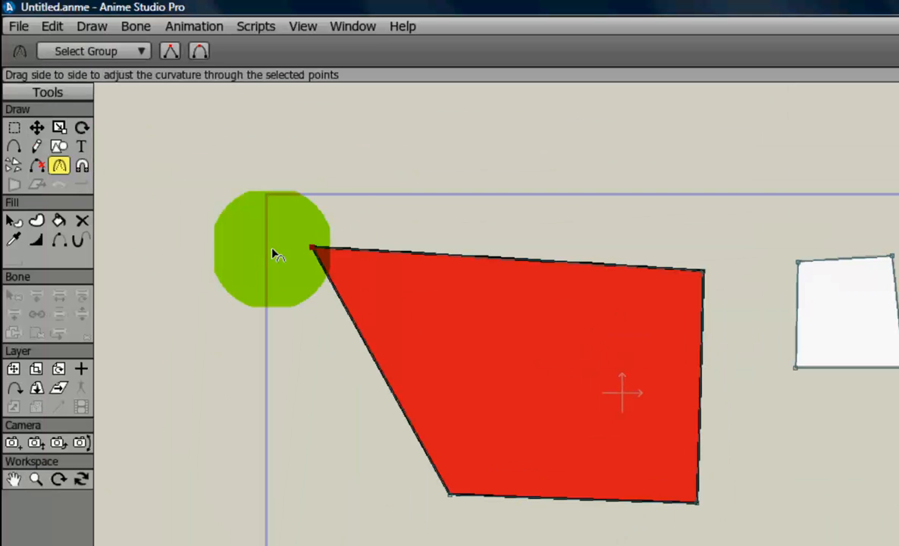
pyautogui.moveTo(175, 240); pyautogui.dragTo(314, 253)
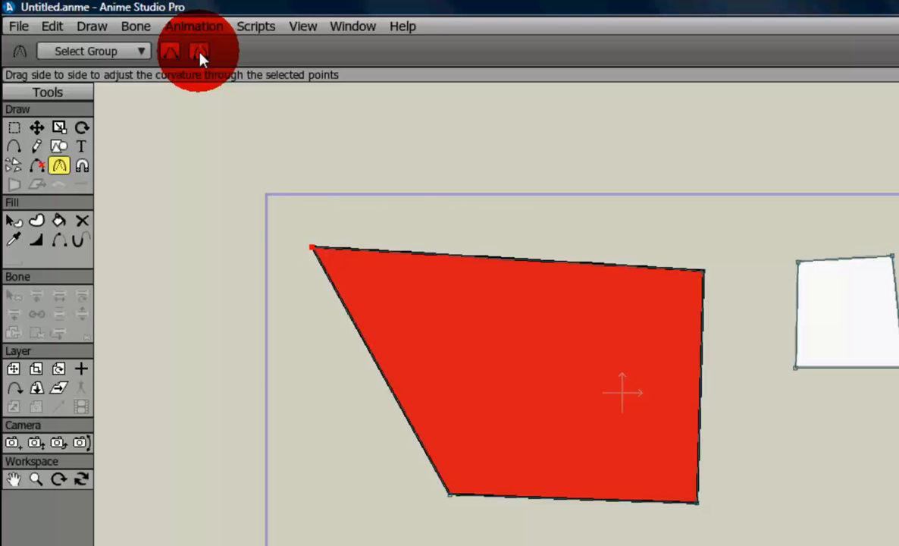
# Step: Peak the red shape's upper-left corner point, and bend it into a broad rounded curve with the Curvature tool
pyautogui.click(171, 51)
pyautogui.click(288, 230)
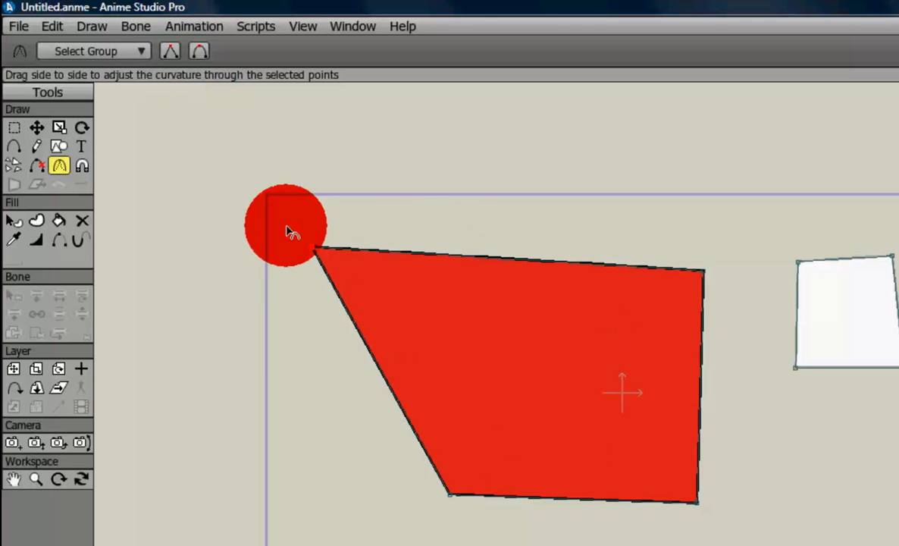
pyautogui.moveTo(314, 248); pyautogui.dragTo(575, 320)
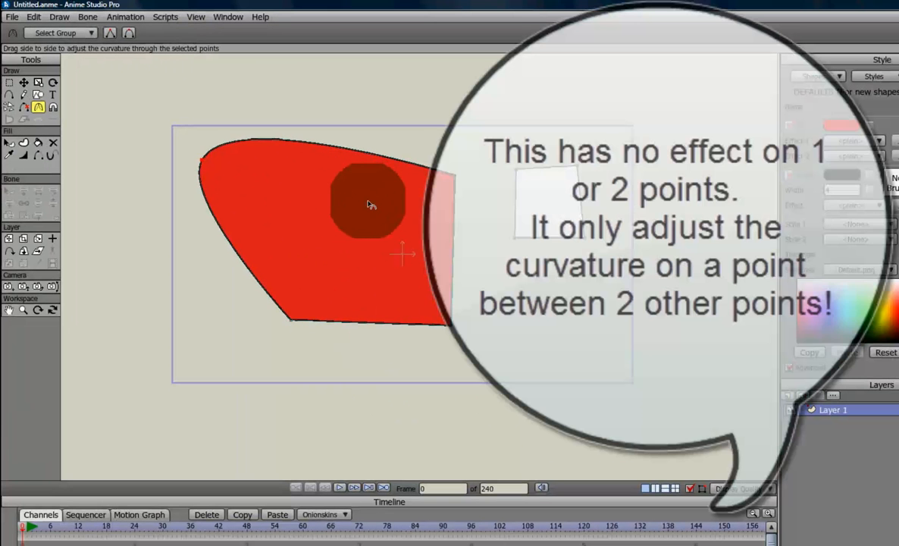
pyautogui.moveTo(367, 204); pyautogui.dragTo(416, 244)
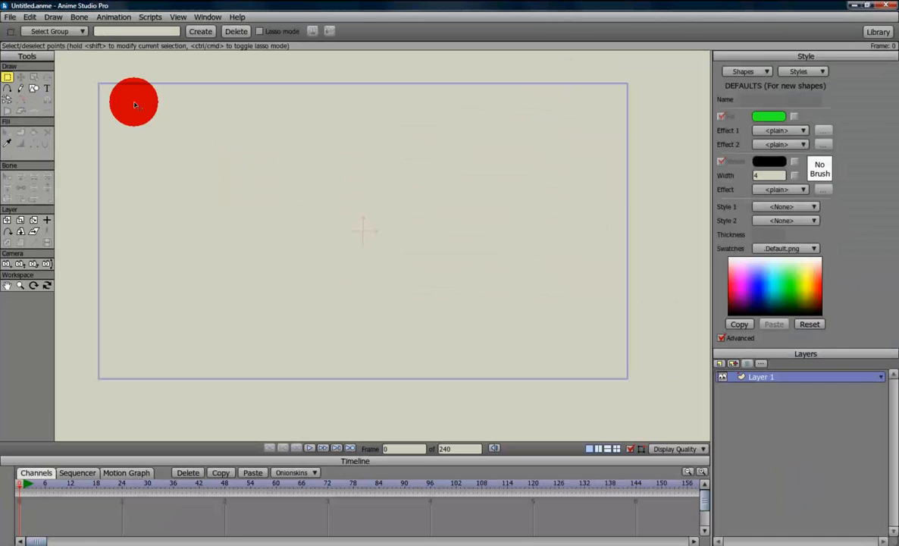
# Step: Choose Freehand with Auto-stroke on, and set the default fill to near-white (FDFDFD) and the default stroke to grey (A1A1A1)
pyautogui.click(22, 92)
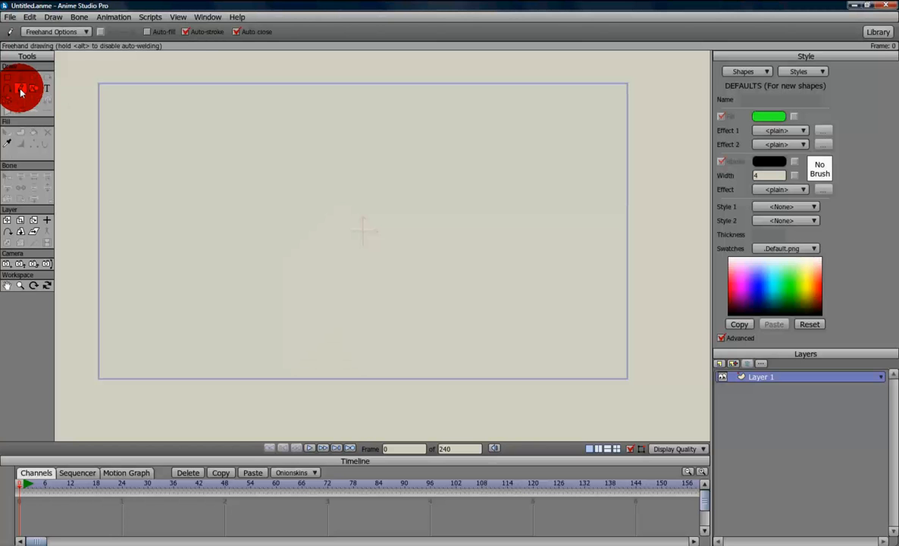
pyautogui.click(186, 33)
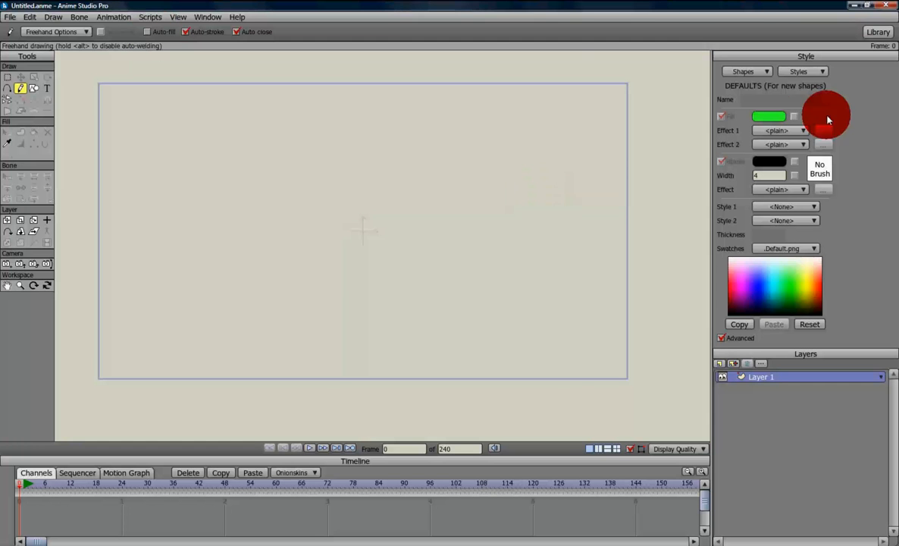
pyautogui.click(770, 117)
pyautogui.moveTo(365, 246); pyautogui.dragTo(335, 211)
pyautogui.click(505, 357)
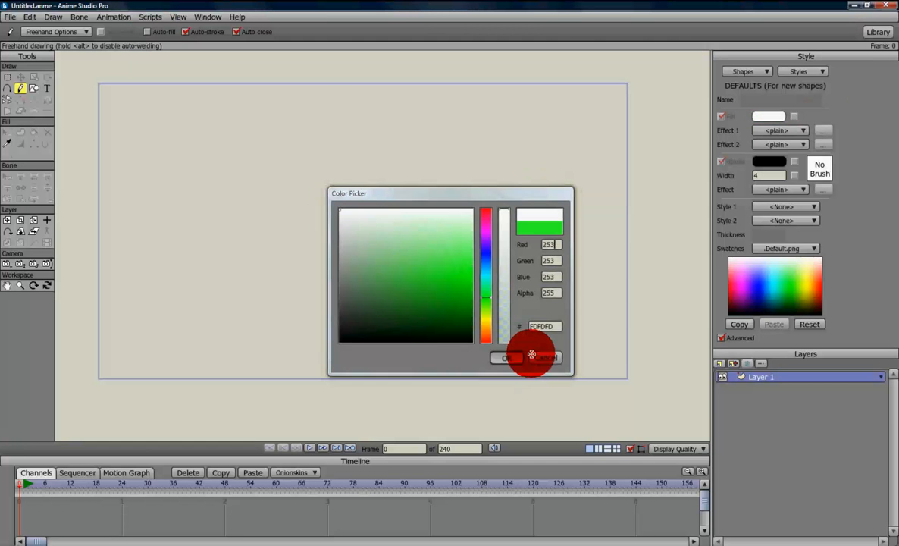
pyautogui.click(773, 163)
pyautogui.click(389, 326)
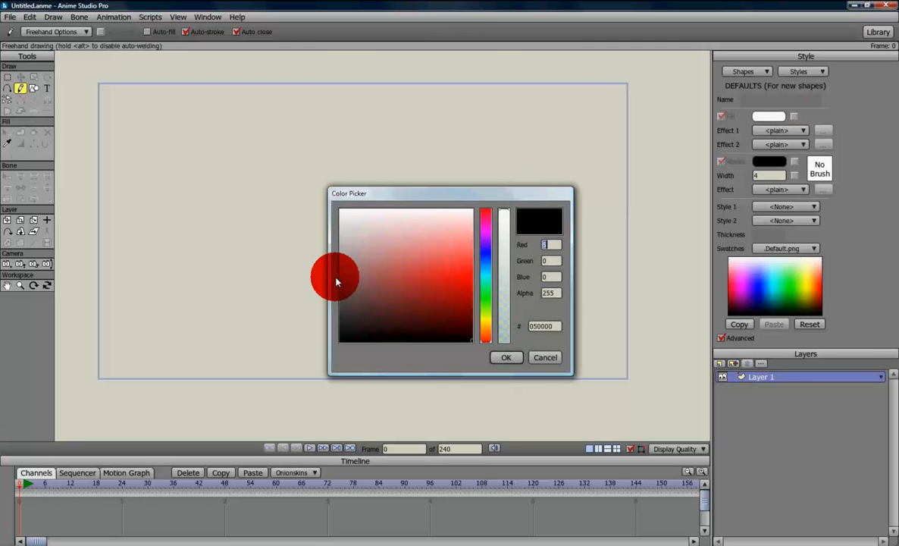
pyautogui.moveTo(344, 270); pyautogui.dragTo(337, 258)
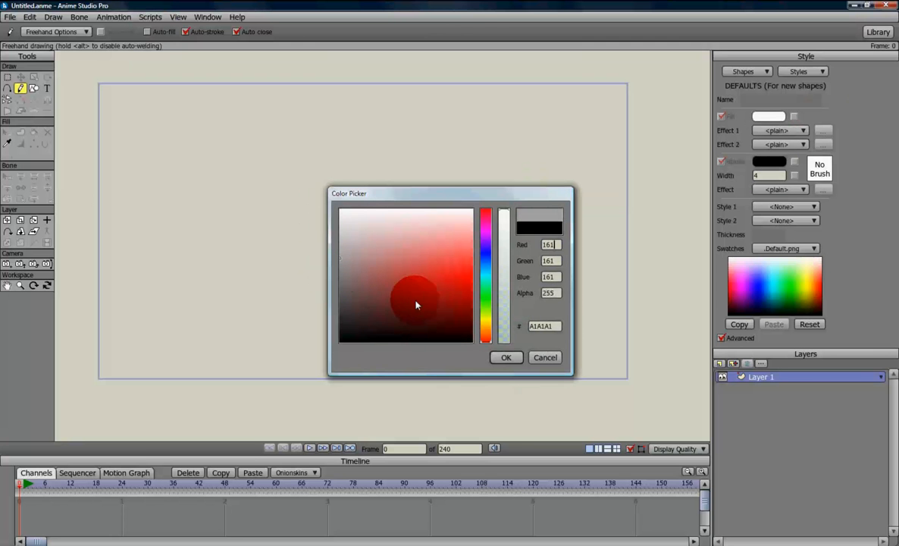
pyautogui.click(505, 357)
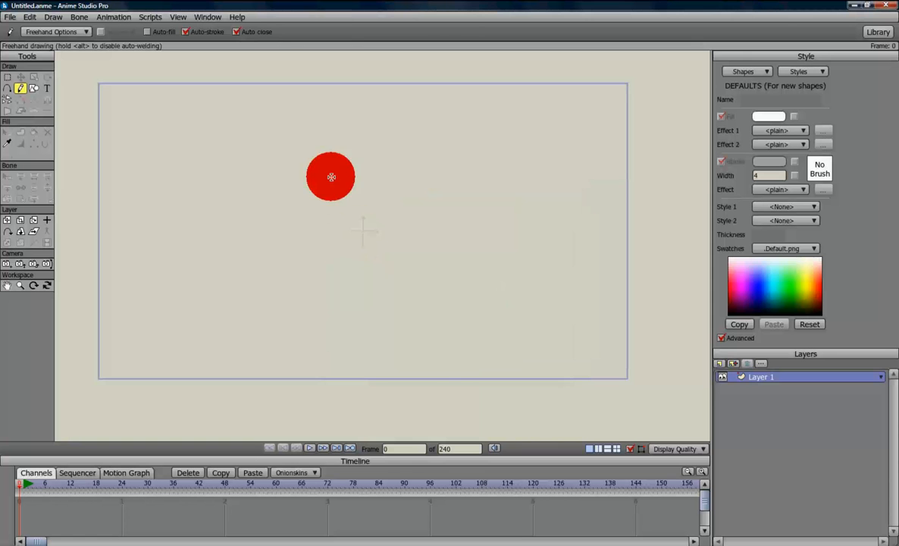
# Step: Draw a closed freehand ghost outline with a wavy lower edge and two small round eye outlines inside it
pyautogui.moveTo(297, 357)
pyautogui.mouseDown()
pyautogui.moveTo(320, 344)
pyautogui.moveTo(483, 360)
pyautogui.moveTo(535, 339)
pyautogui.moveTo(530, 222)
pyautogui.moveTo(503, 140)
pyautogui.moveTo(454, 102)
pyautogui.moveTo(333, 123)
pyautogui.moveTo(297, 263)
pyautogui.moveTo(293, 353)
pyautogui.mouseUp()
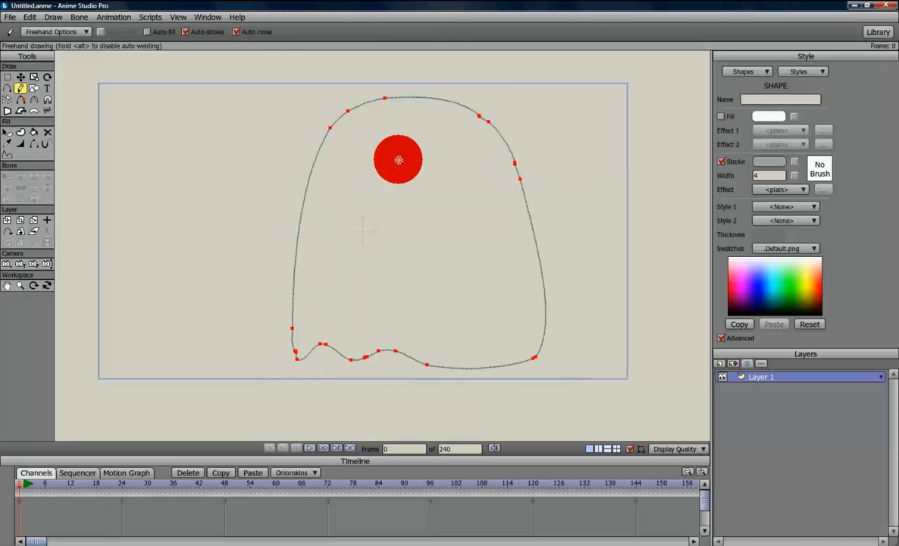
pyautogui.moveTo(399, 155)
pyautogui.mouseDown()
pyautogui.moveTo(393, 150)
pyautogui.moveTo(406, 168)
pyautogui.moveTo(401, 152)
pyautogui.moveTo(441, 145)
pyautogui.moveTo(441, 173)
pyautogui.moveTo(445, 146)
pyautogui.mouseUp()
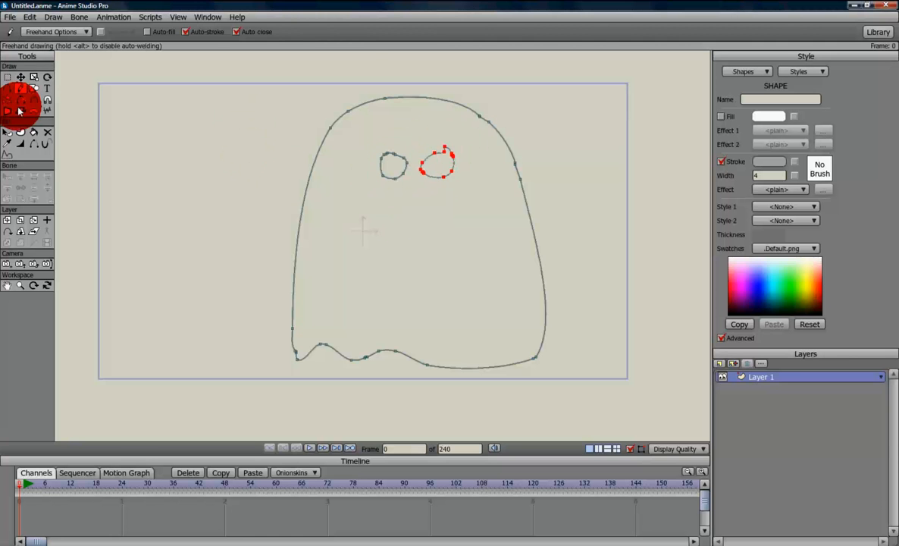
# Step: Create one shape with near-white fill and grey stroke from the ghost outline and both eyes, leaving the eyes as cut-out holes
pyautogui.click(20, 131)
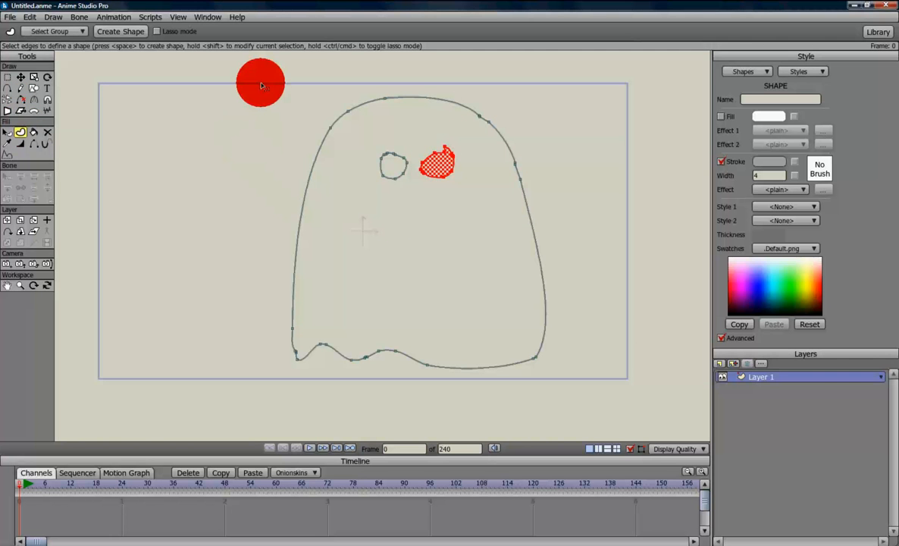
pyautogui.click(391, 166)
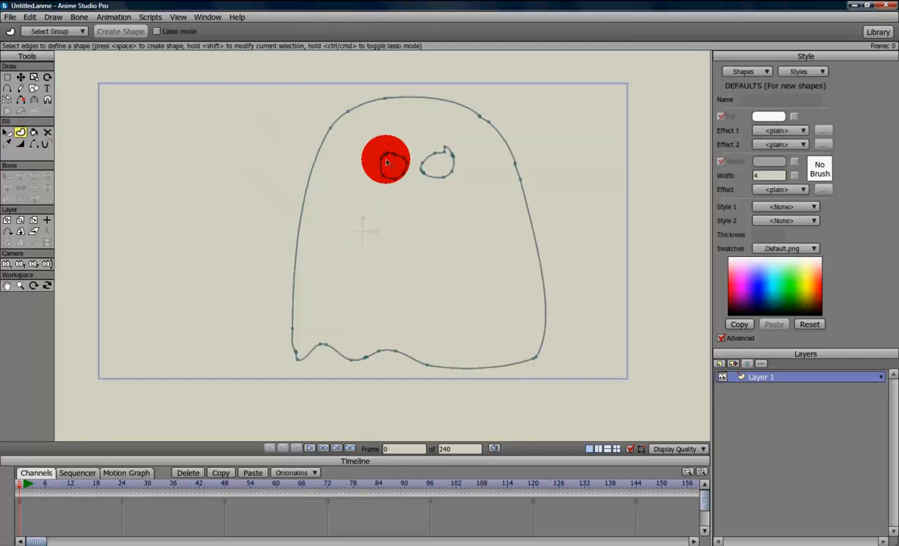
pyautogui.moveTo(379, 145); pyautogui.dragTo(411, 195)
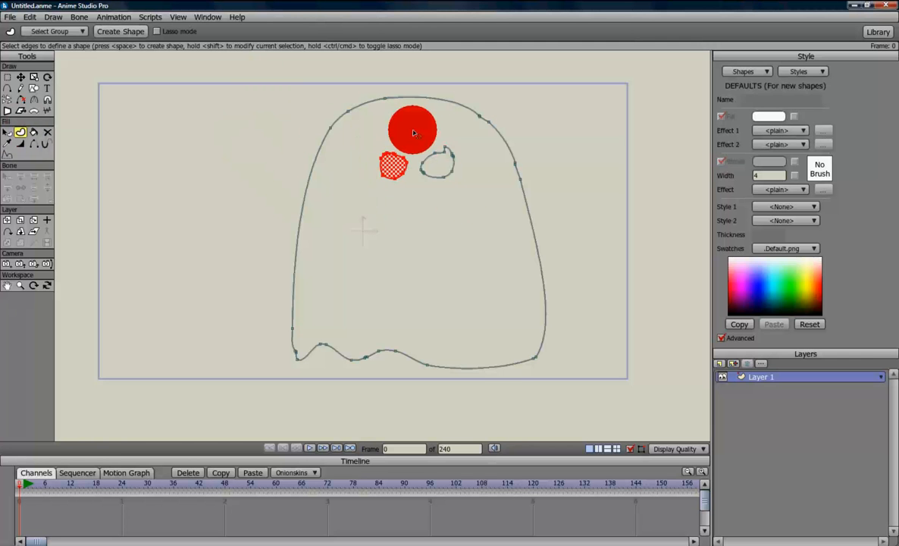
pyautogui.moveTo(413, 134); pyautogui.dragTo(463, 196)
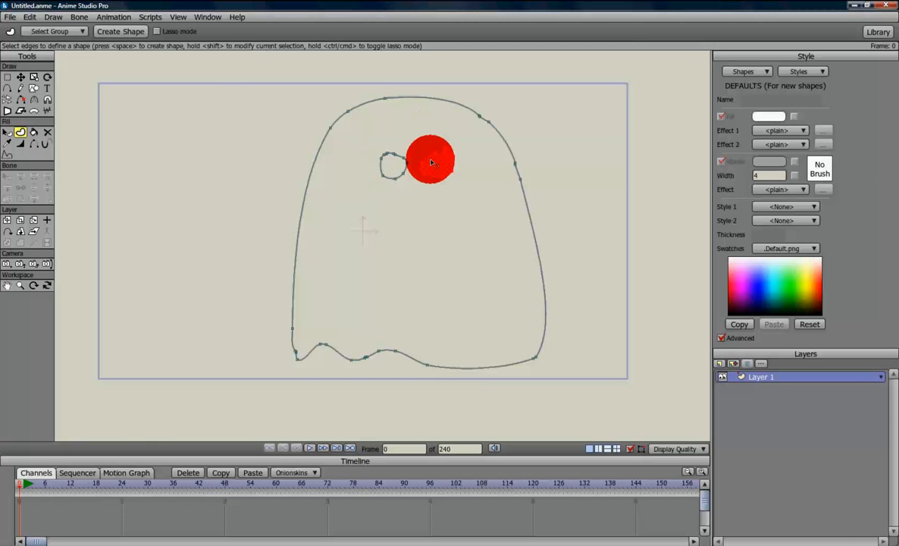
pyautogui.moveTo(217, 82)
pyautogui.mouseDown()
pyautogui.moveTo(441, 100)
pyautogui.moveTo(613, 389)
pyautogui.mouseUp()
pyautogui.press('space')
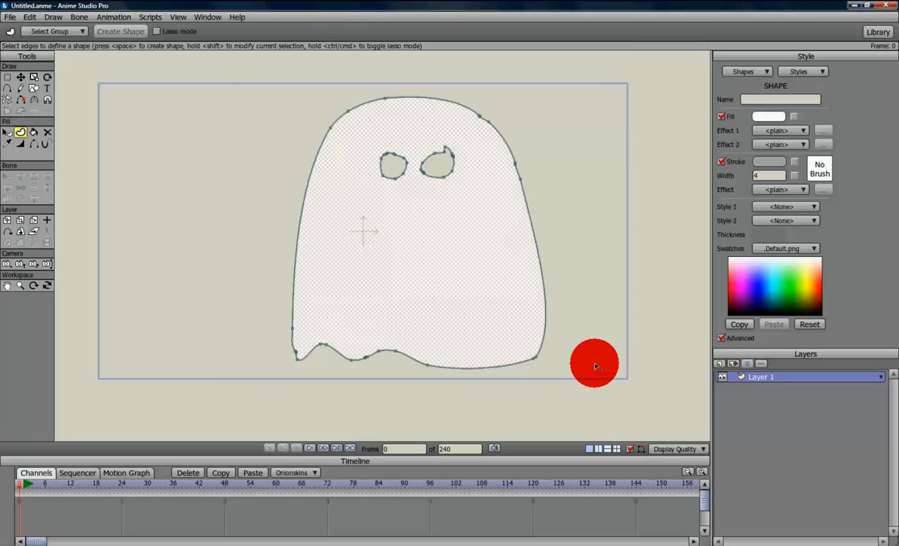
pyautogui.click(204, 199)
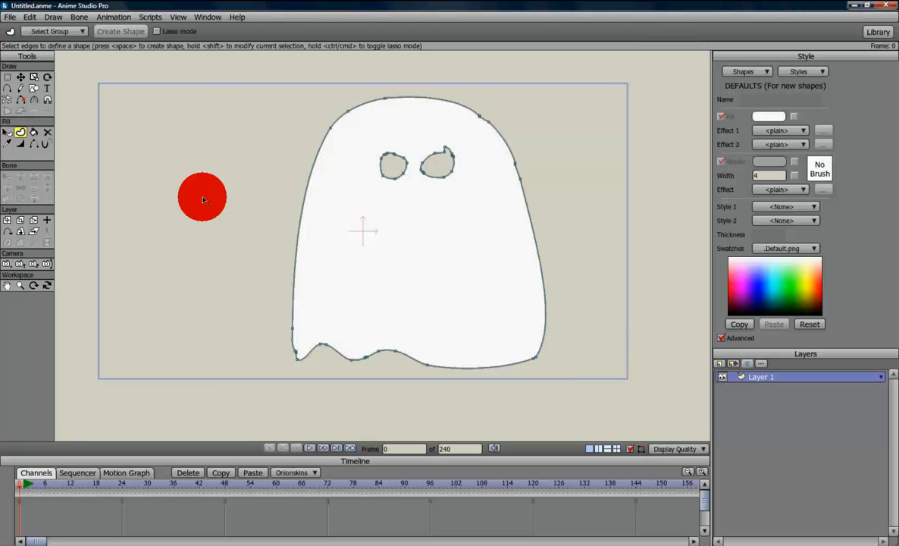
# Step: On an empty canvas, draw a closed sharp-cornered rectangle with Add Point, filled red with a black outline
pyautogui.hotkey('ctrl', 'r')
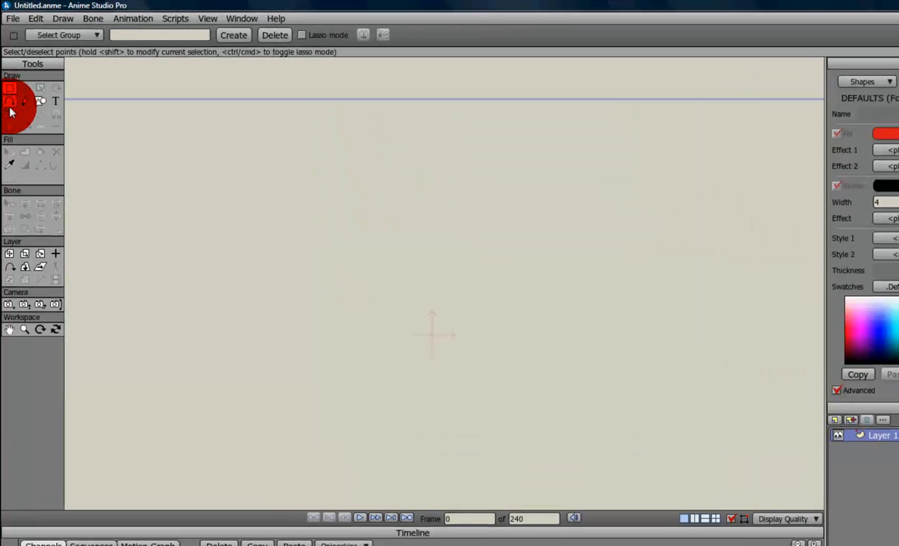
pyautogui.click(9, 101)
pyautogui.moveTo(304, 179)
pyautogui.mouseDown()
pyautogui.moveTo(304, 364)
pyautogui.moveTo(560, 368)
pyautogui.moveTo(556, 183)
pyautogui.moveTo(305, 180)
pyautogui.mouseUp()
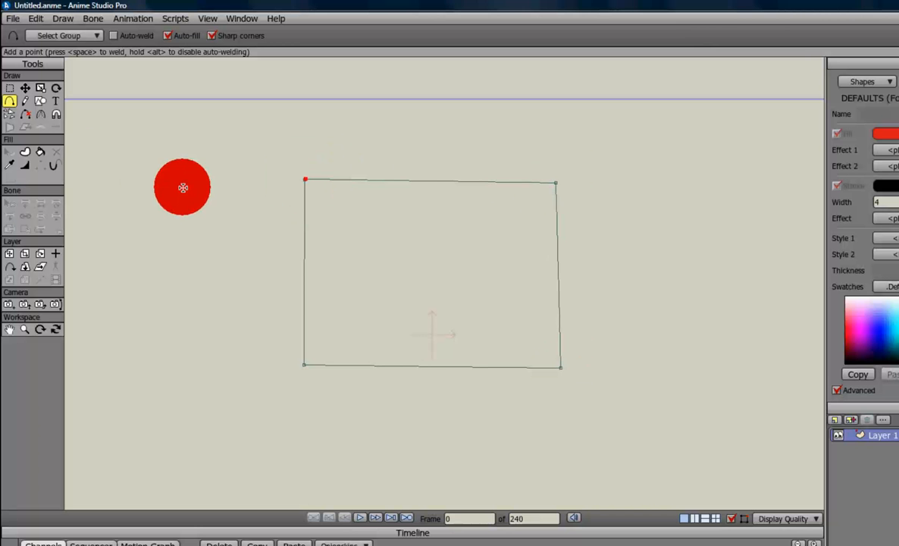
pyautogui.press('space')
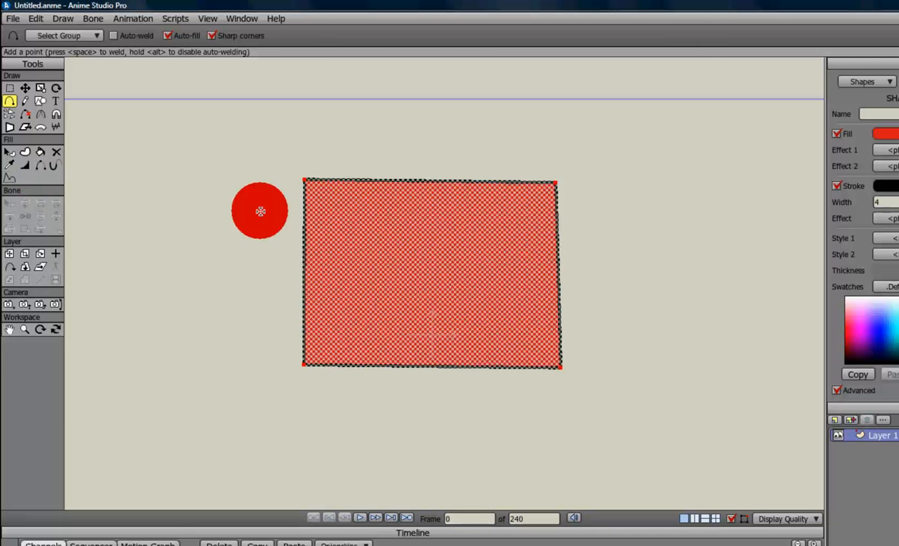
pyautogui.hotkey('ctrl', 'r')
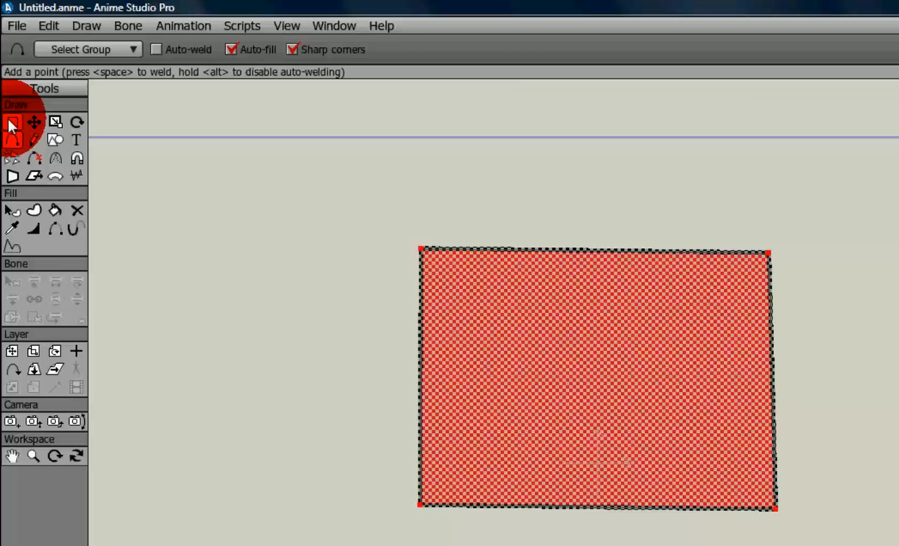
# Step: Select all of the rectangle's points and thicken its outline to about 36.6 with the Line Width tool
pyautogui.click(13, 123)
pyautogui.click(646, 277)
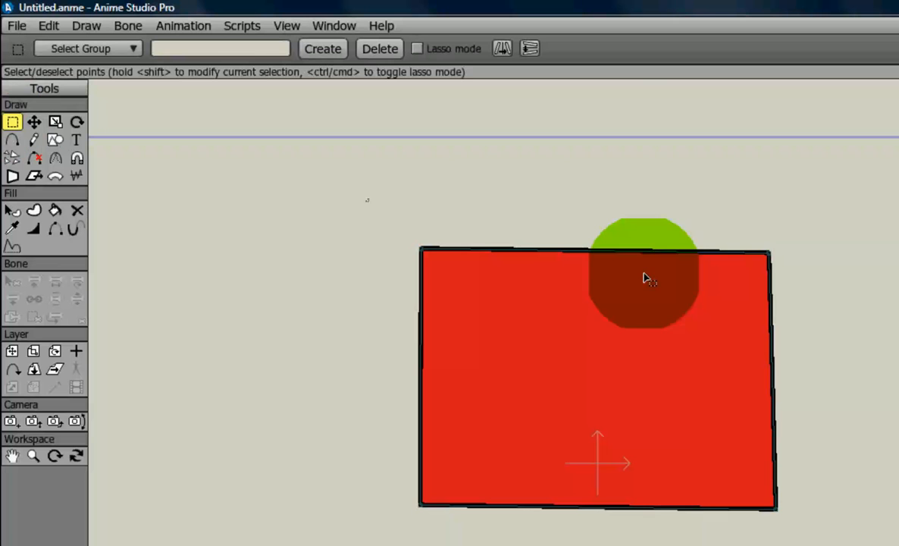
pyautogui.hotkey('ctrl', 'a')
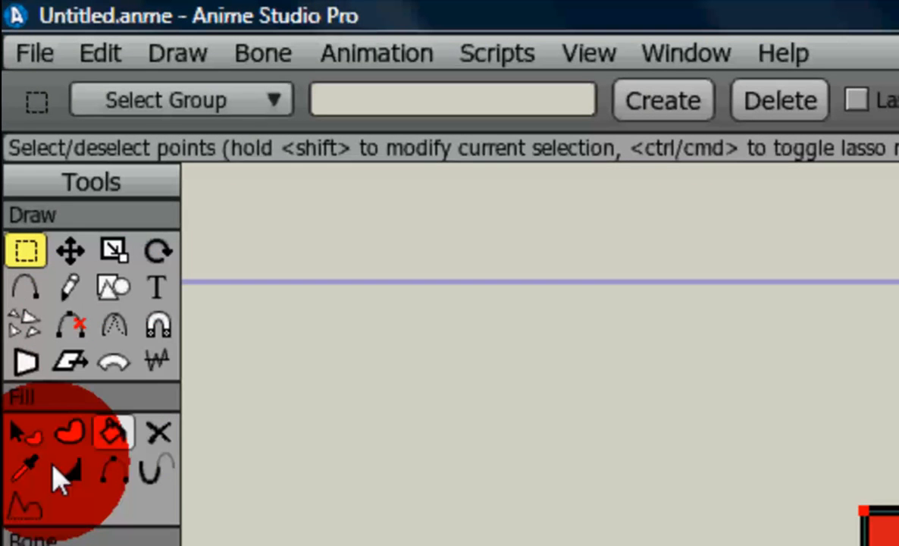
pyautogui.click(70, 476)
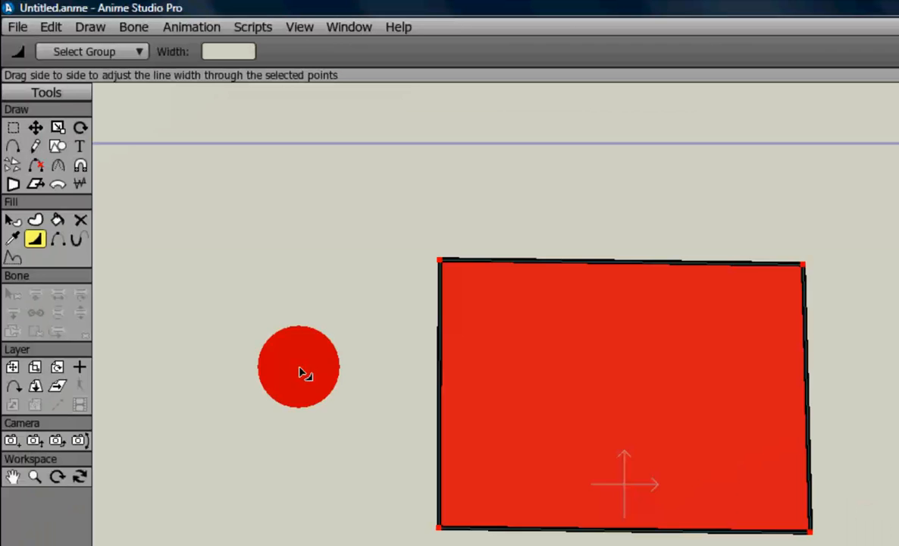
pyautogui.moveTo(305, 373); pyautogui.dragTo(622, 374)
pyautogui.moveTo(571, 342); pyautogui.dragTo(875, 389)
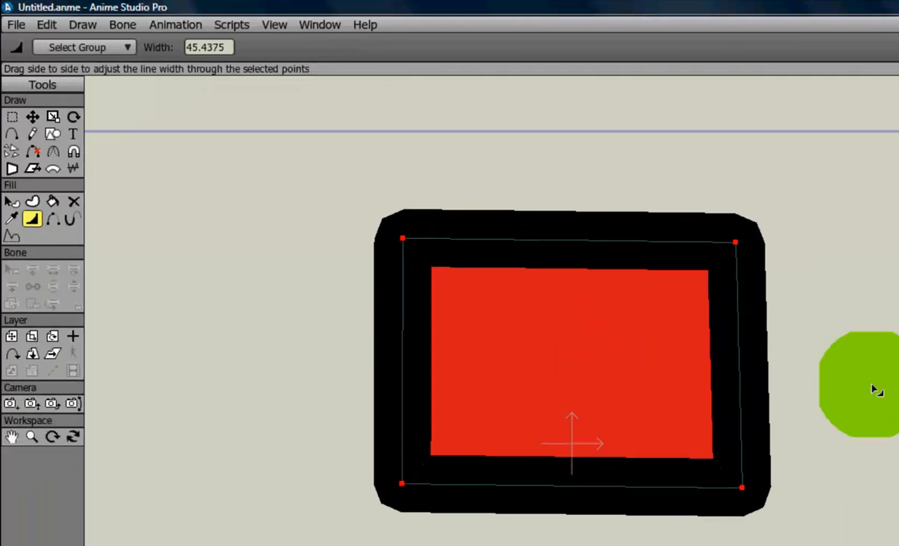
pyautogui.moveTo(376, 357); pyautogui.dragTo(254, 345)
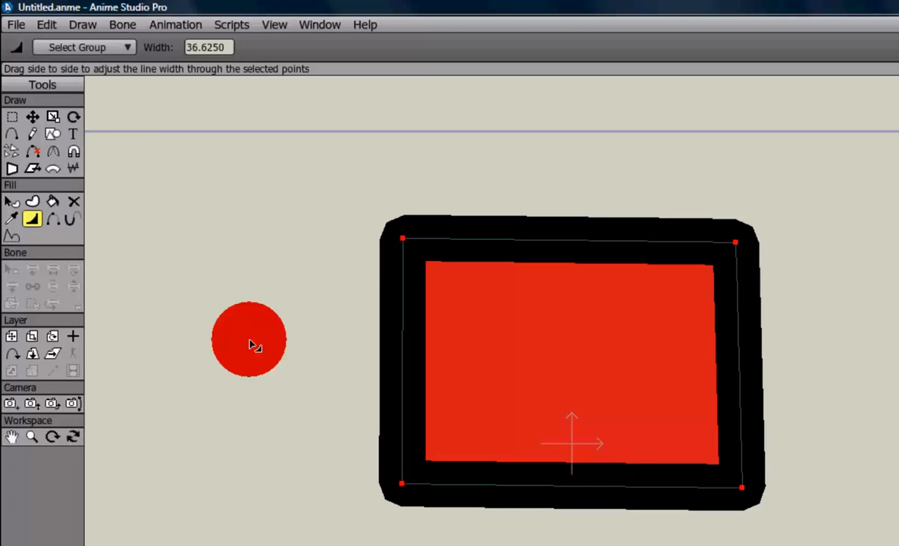
# Step: Select only the rectangle's two upper corner points and widen the line through them to 82
pyautogui.click(12, 118)
pyautogui.moveTo(367, 170); pyautogui.dragTo(767, 281)
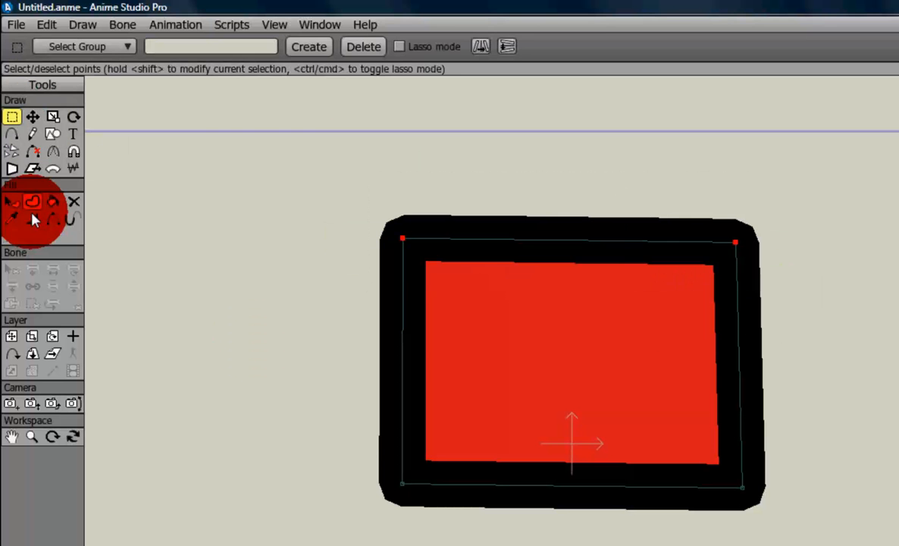
pyautogui.click(32, 219)
pyautogui.moveTo(317, 260); pyautogui.dragTo(883, 286)
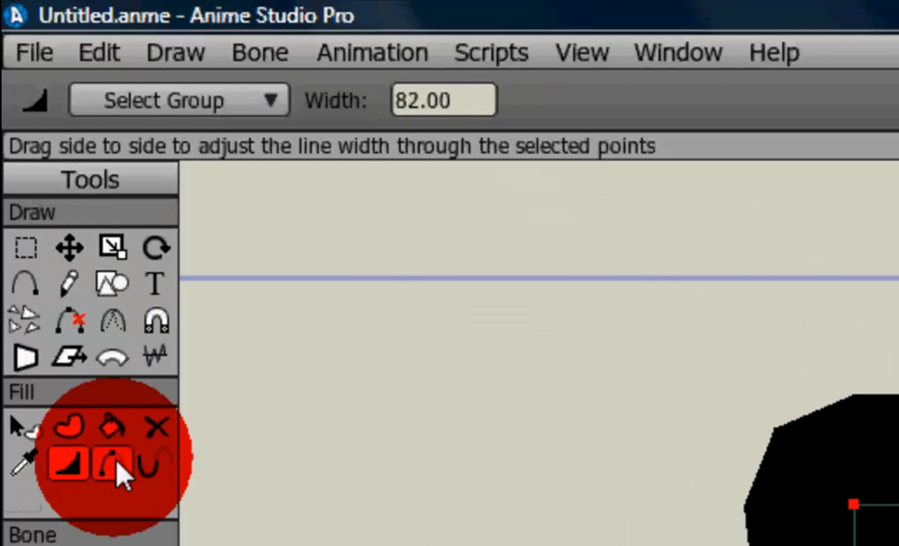
# Step: With the Hide Edge tool, hide the rectangle's bottom edge, show it again and hide the other three edges
pyautogui.click(113, 463)
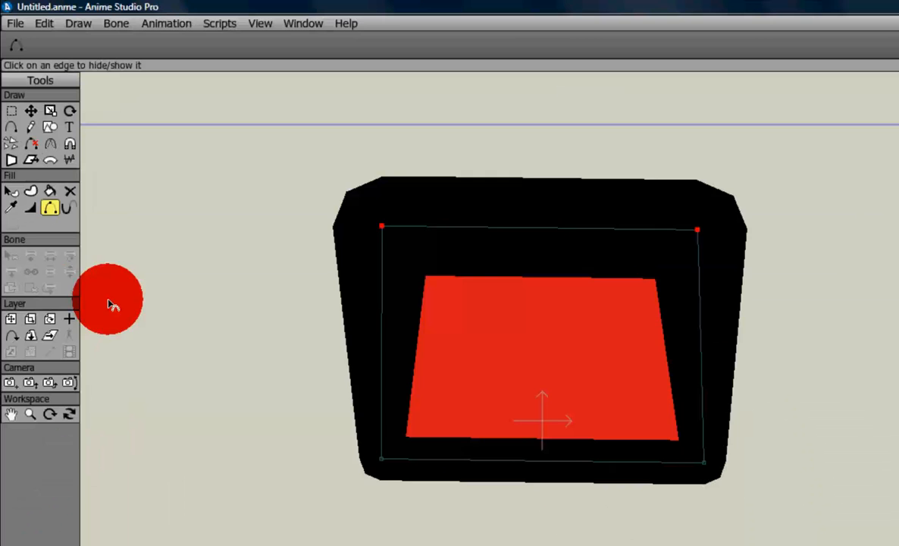
pyautogui.click(548, 460)
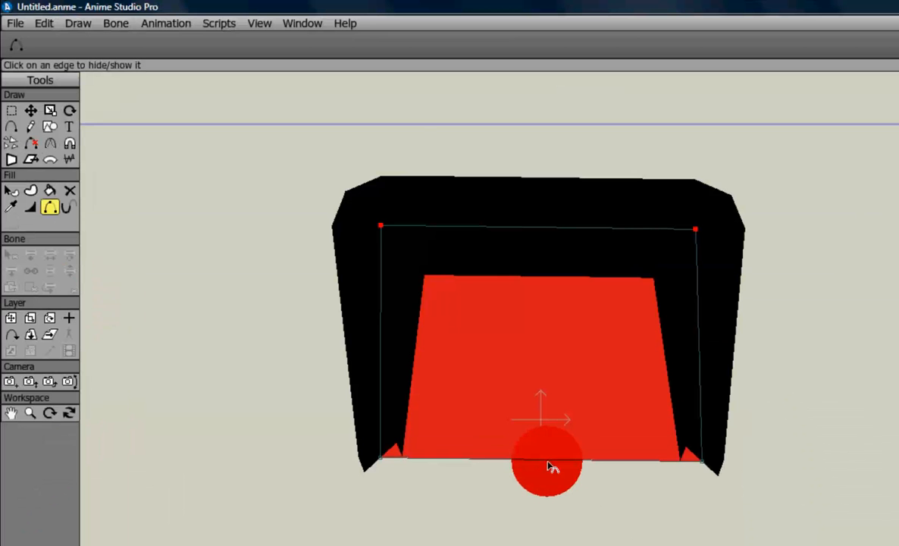
pyautogui.scroll(-3, 548, 464)
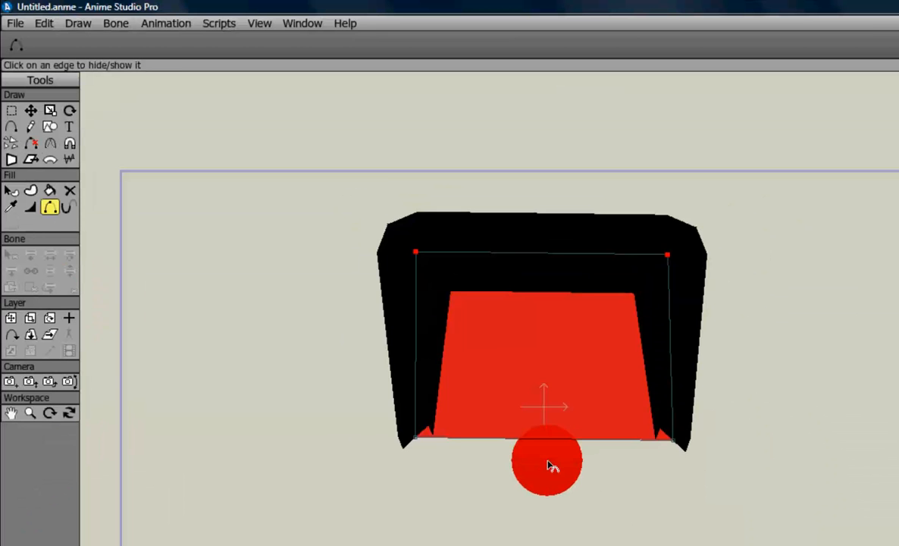
pyautogui.scroll(2, 552, 441)
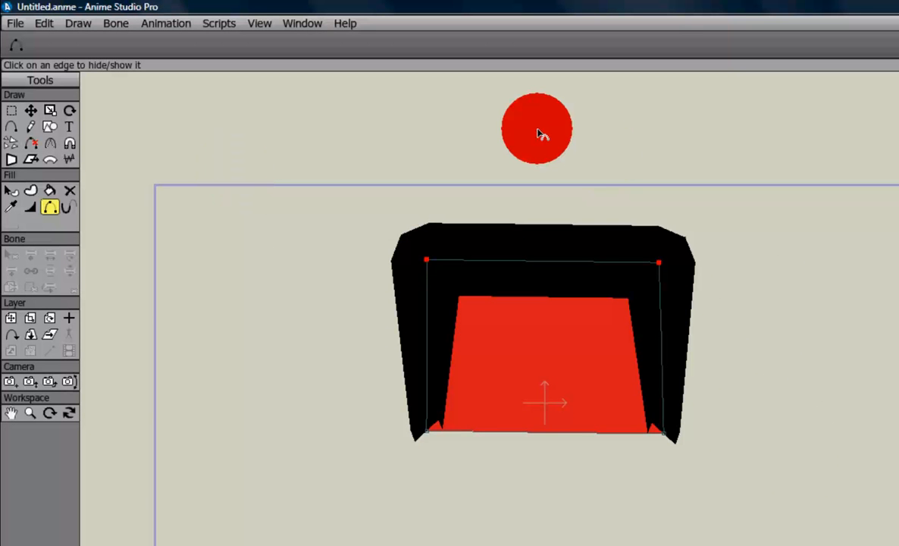
pyautogui.moveTo(540, 134)
pyautogui.mouseDown()
pyautogui.moveTo(531, 201)
pyautogui.moveTo(543, 307)
pyautogui.moveTo(490, 332)
pyautogui.moveTo(399, 341)
pyautogui.moveTo(373, 419)
pyautogui.moveTo(732, 353)
pyautogui.moveTo(776, 357)
pyautogui.moveTo(424, 310)
pyautogui.moveTo(399, 288)
pyautogui.moveTo(503, 313)
pyautogui.moveTo(690, 242)
pyautogui.moveTo(615, 424)
pyautogui.mouseUp()
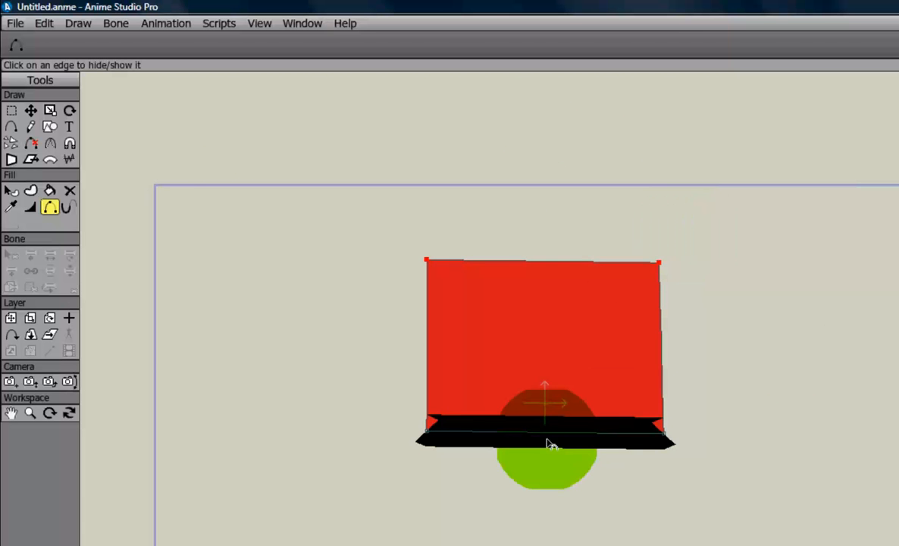
# Step: Show the rectangle's hidden right, top and left edges again, and deselect its points
pyautogui.click(647, 342)
pyautogui.click(656, 334)
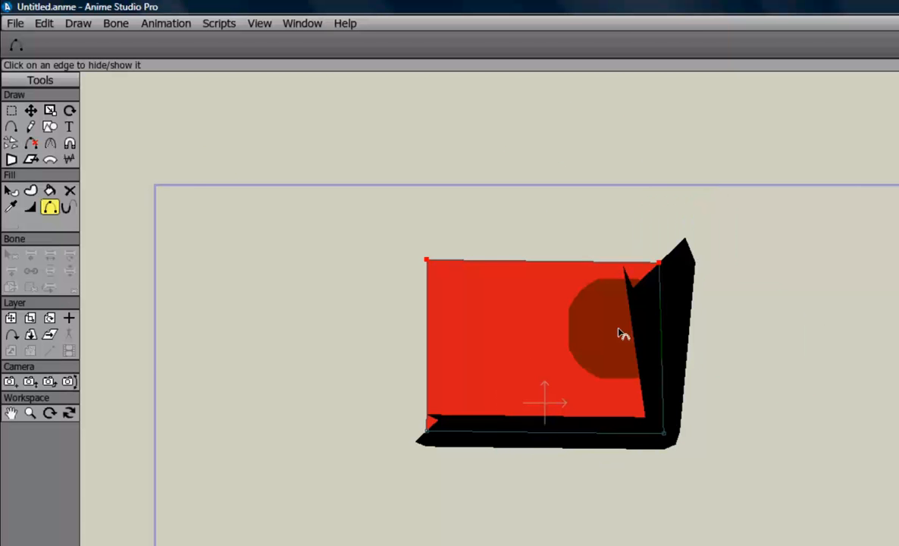
pyautogui.click(562, 256)
pyautogui.click(426, 345)
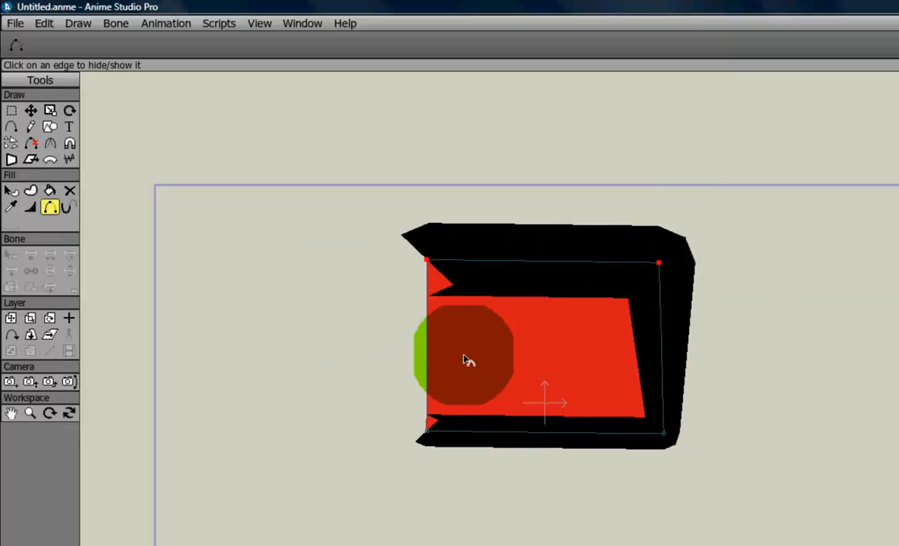
pyautogui.click(231, 256)
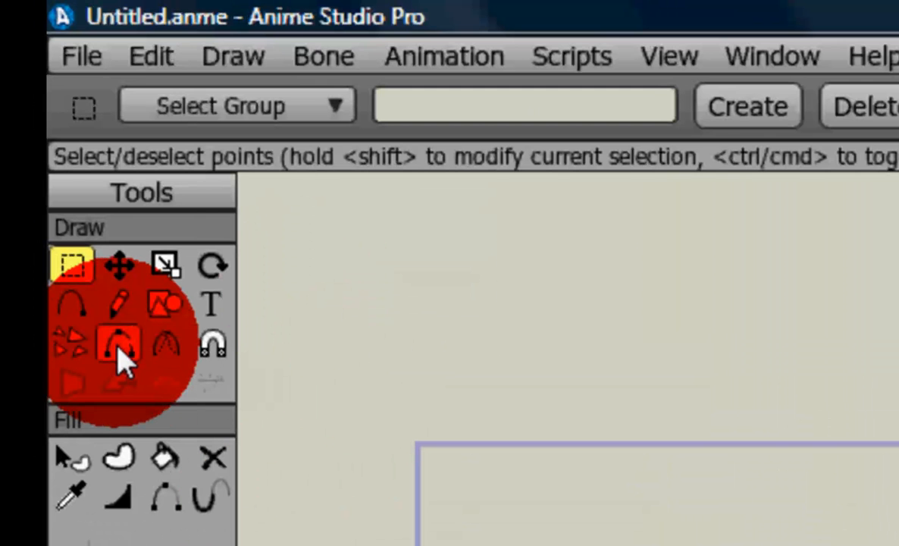
# Step: Delete the rectangle's left, top, right and bottom edges one by one with the Delete Edge tool
pyautogui.click(121, 362)
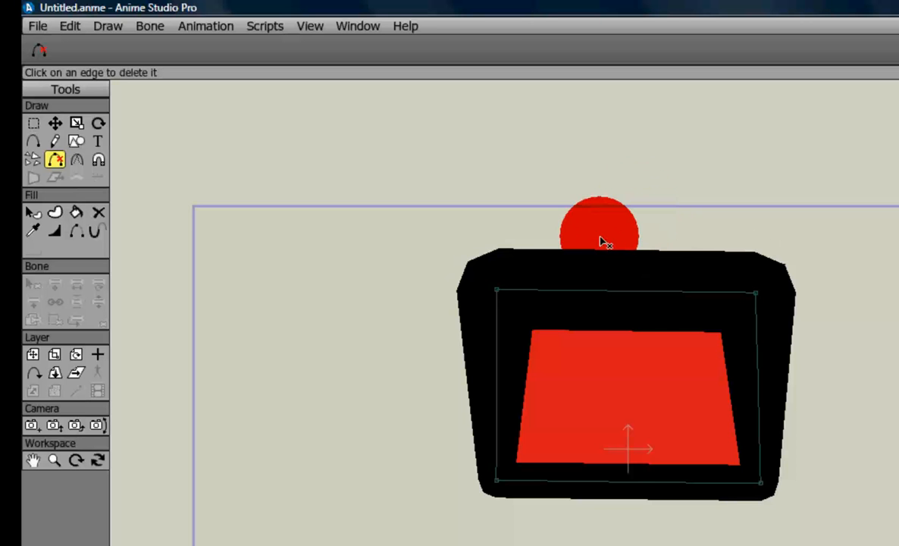
pyautogui.click(497, 294)
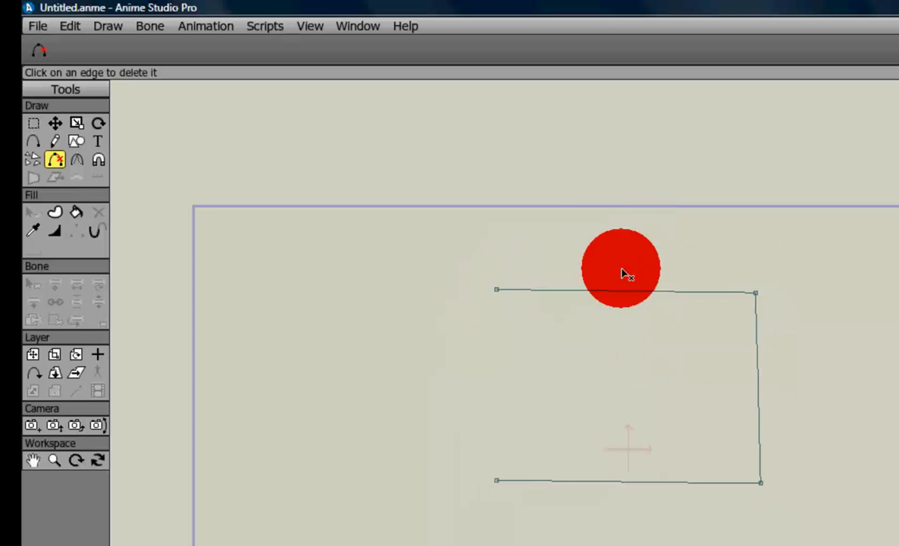
pyautogui.click(623, 291)
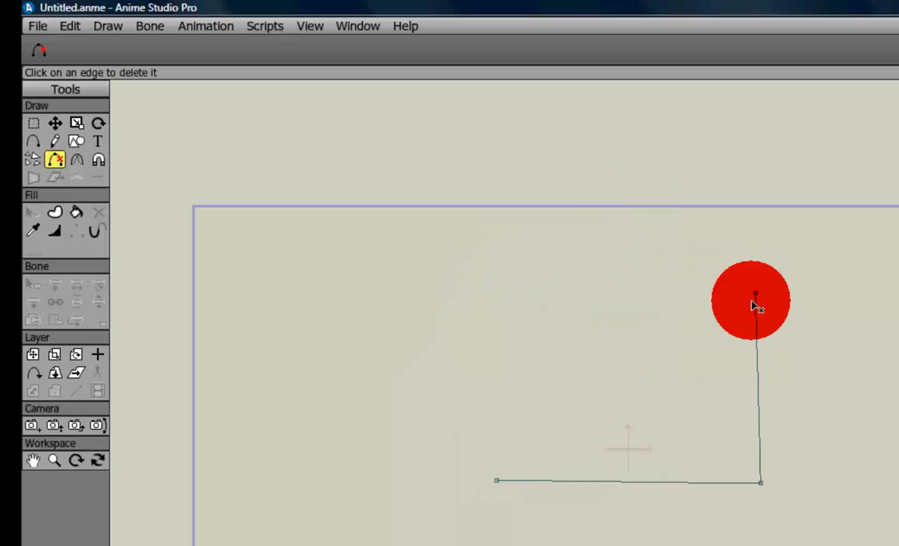
pyautogui.click(756, 297)
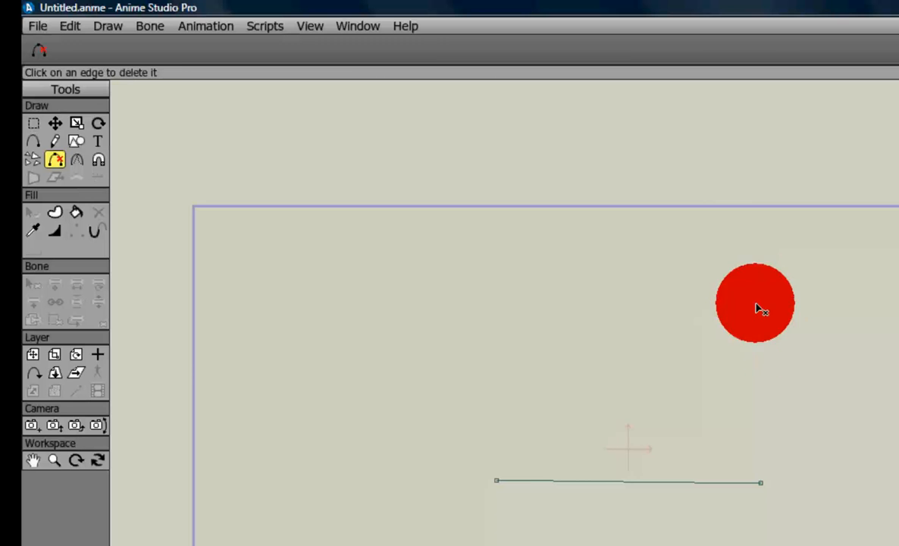
pyautogui.click(657, 482)
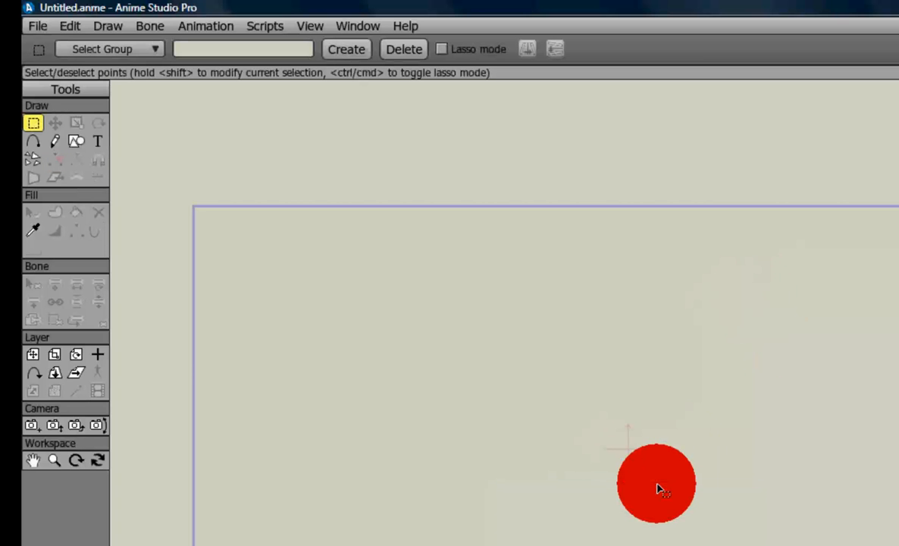
# Step: Undo the edge deletions and the last edge visibility changes, and deselect the rectangle's points
pyautogui.hotkey('ctrl', 'z')
pyautogui.hotkey('ctrl', 'z')
pyautogui.hotkey('ctrl', 'z')
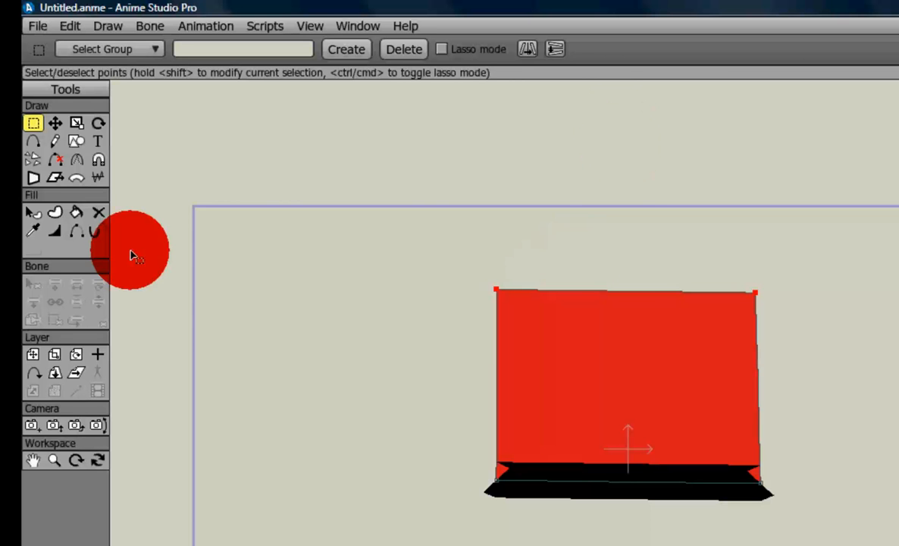
pyautogui.moveTo(621, 186); pyautogui.dragTo(615, 295)
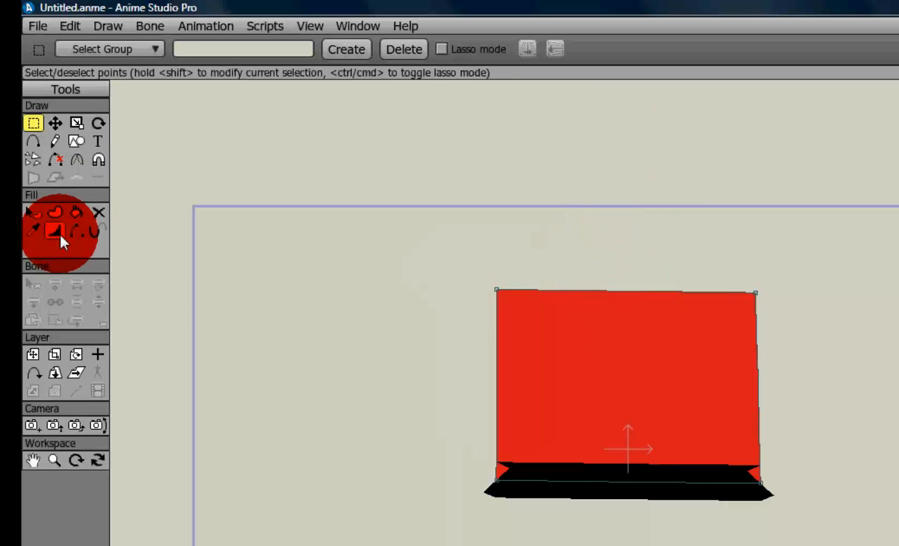
# Step: Delete the whole rectangle by sweeping the Delete Edge tool through its edges
pyautogui.click(55, 161)
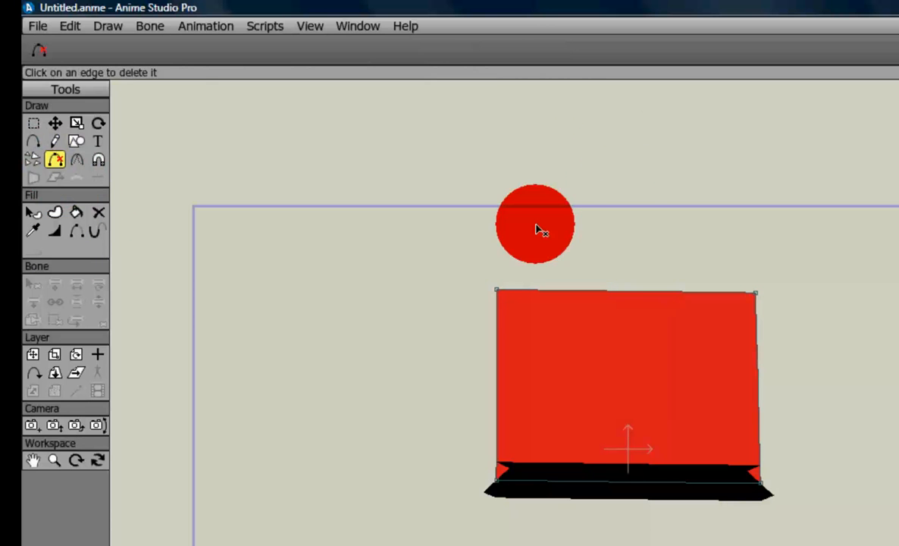
pyautogui.click(618, 241)
pyautogui.moveTo(618, 235)
pyautogui.mouseDown()
pyautogui.moveTo(614, 290)
pyautogui.moveTo(601, 310)
pyautogui.moveTo(454, 478)
pyautogui.moveTo(816, 401)
pyautogui.moveTo(741, 423)
pyautogui.moveTo(648, 507)
pyautogui.moveTo(591, 485)
pyautogui.mouseUp()
pyautogui.press('g')
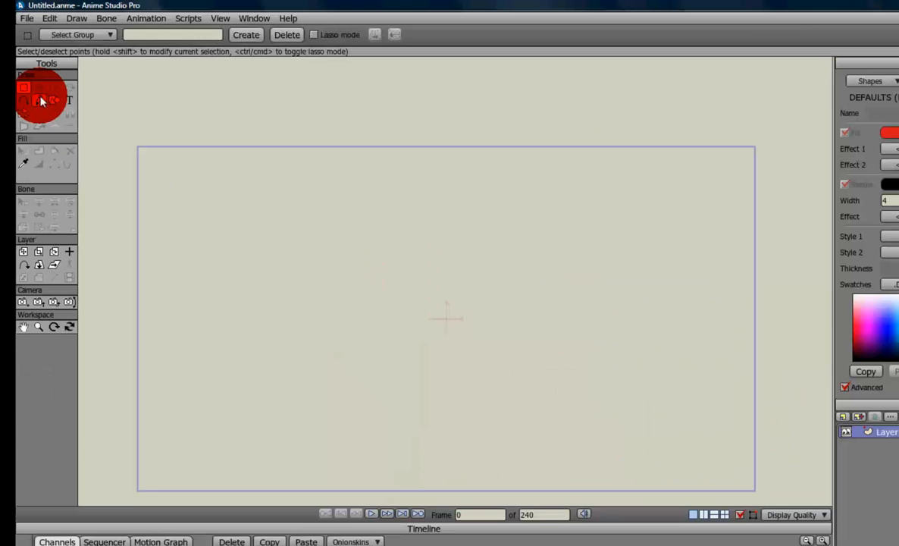
# Step: Set the default fill colour to green and draw a closed slanted oval near the frame's centre with the Freehand tool
pyautogui.click(55, 141)
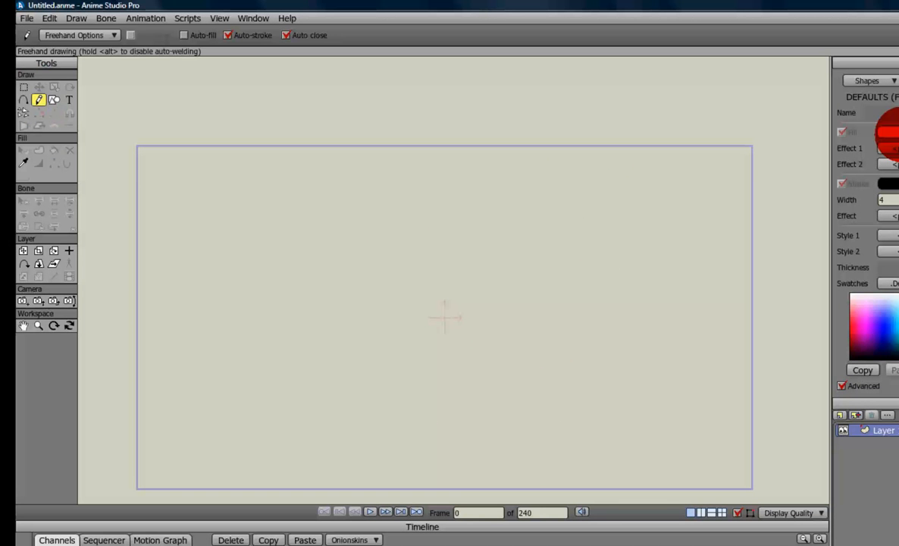
pyautogui.moveTo(896, 356); pyautogui.dragTo(897, 340)
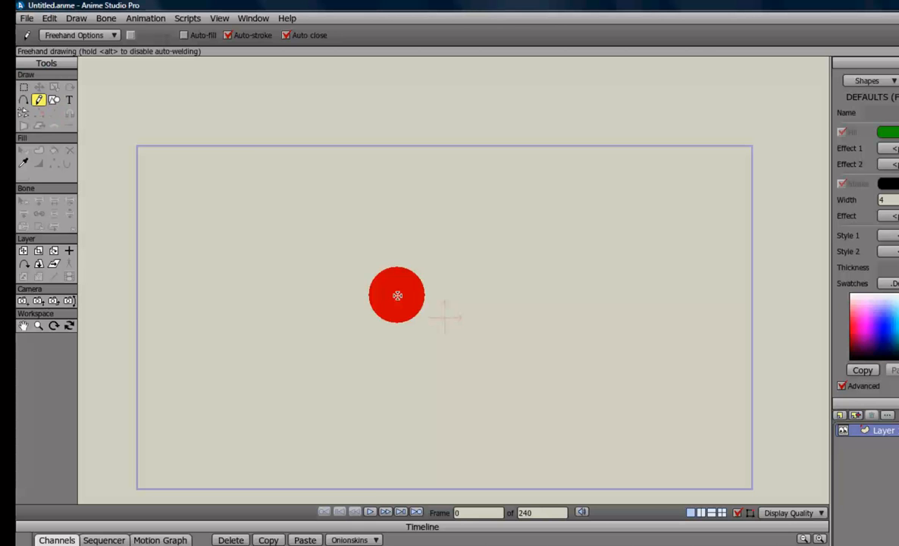
pyautogui.moveTo(395, 295)
pyautogui.mouseDown()
pyautogui.moveTo(333, 425)
pyautogui.moveTo(400, 299)
pyautogui.mouseUp()
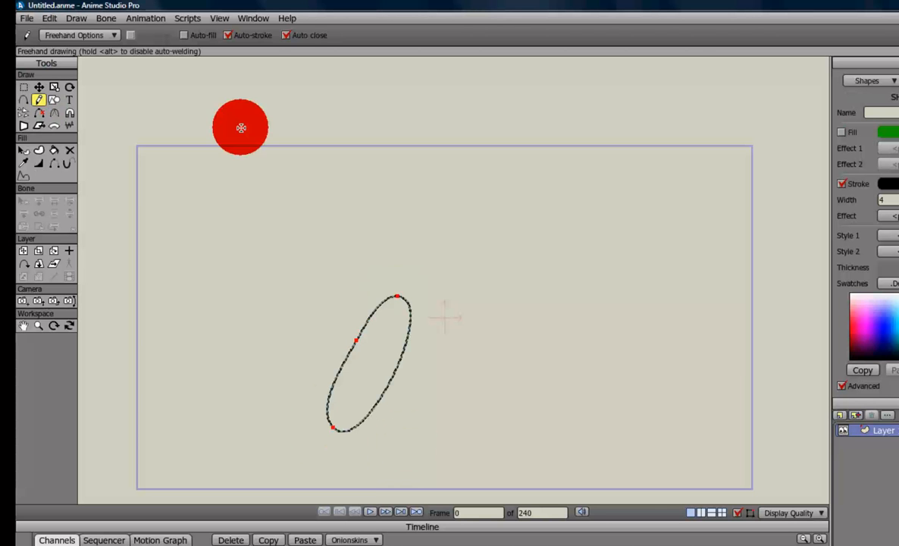
# Step: Turn off Auto close and draw two open curved freehand strokes beside the oval
pyautogui.click(286, 35)
pyautogui.moveTo(518, 436); pyautogui.dragTo(497, 270)
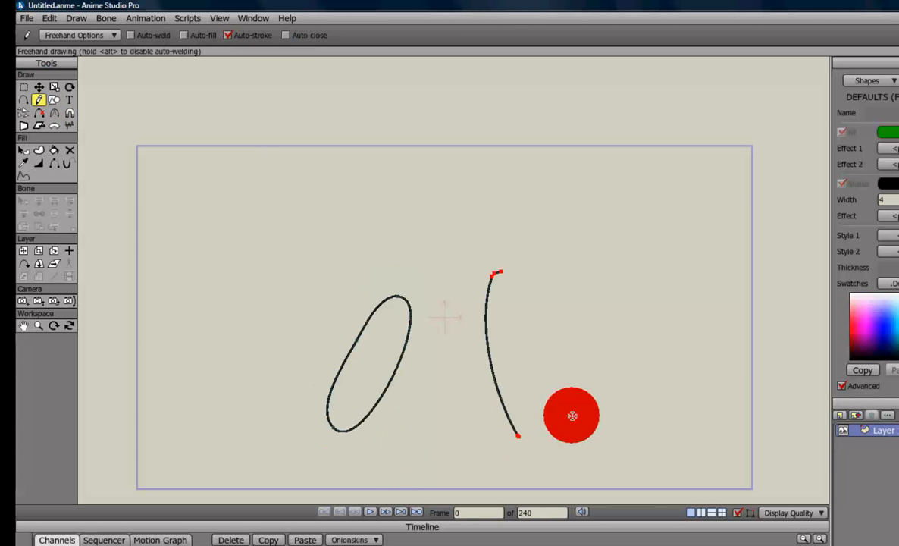
pyautogui.moveTo(573, 422); pyautogui.dragTo(574, 265)
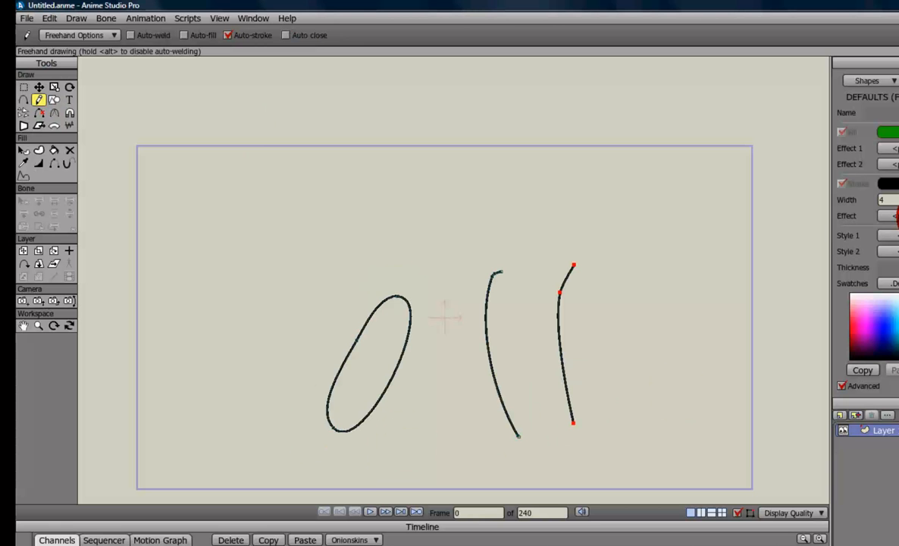
# Step: Set the default stroke colour to bright green and draw many criss-crossing freehand lines over the open curves
pyautogui.click(647, 431)
pyautogui.moveTo(647, 431); pyautogui.dragTo(640, 236)
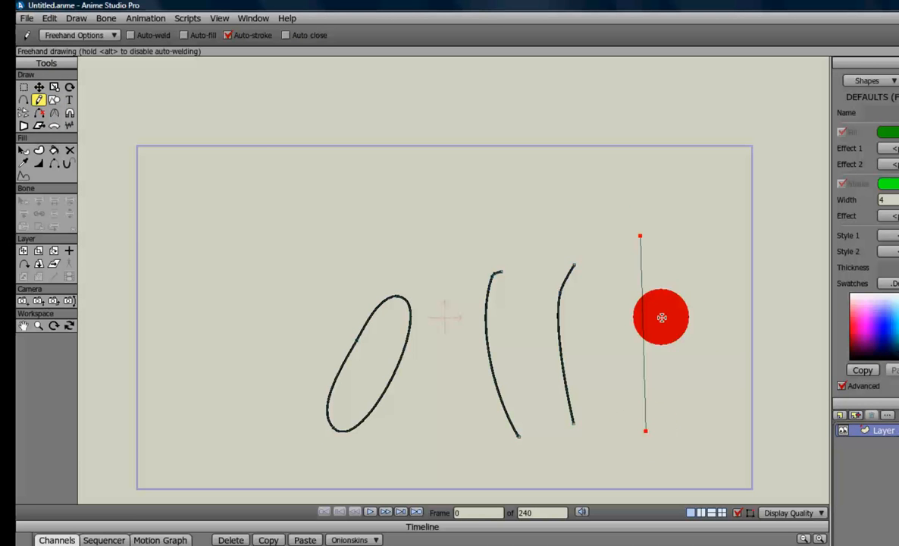
pyautogui.moveTo(715, 455); pyautogui.dragTo(663, 199)
pyautogui.moveTo(667, 415); pyautogui.dragTo(523, 221)
pyautogui.moveTo(586, 444); pyautogui.dragTo(506, 258)
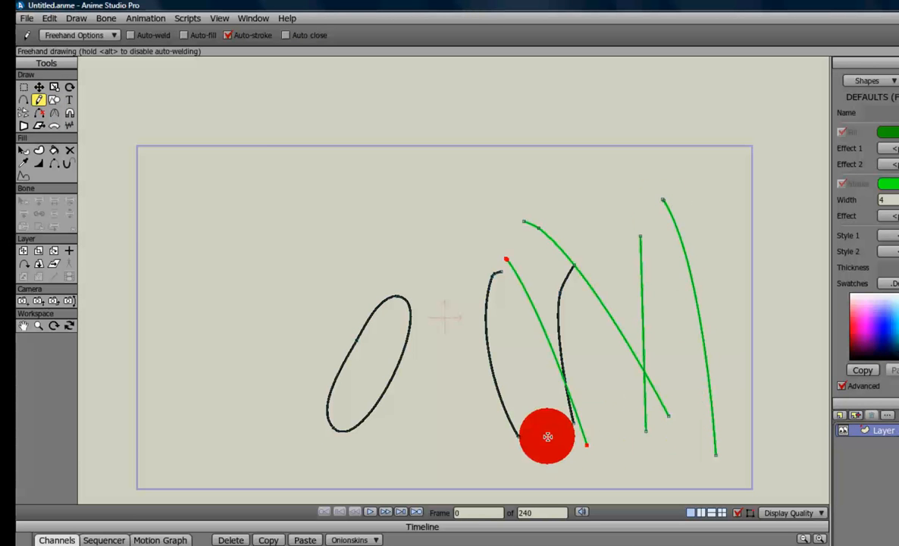
pyautogui.moveTo(531, 427); pyautogui.dragTo(498, 251)
pyautogui.moveTo(500, 430); pyautogui.dragTo(644, 226)
pyautogui.moveTo(560, 437)
pyautogui.mouseDown()
pyautogui.moveTo(665, 242)
pyautogui.moveTo(658, 375)
pyautogui.mouseUp()
pyautogui.moveTo(635, 412); pyautogui.dragTo(555, 203)
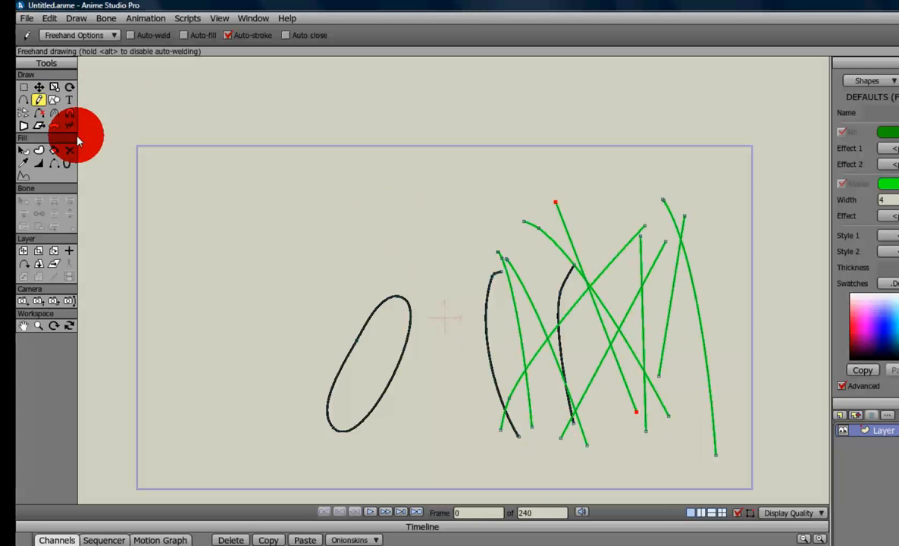
# Step: Delete all the crossing strokes and the oval by sweeping the Delete Edge tool over them
pyautogui.click(39, 112)
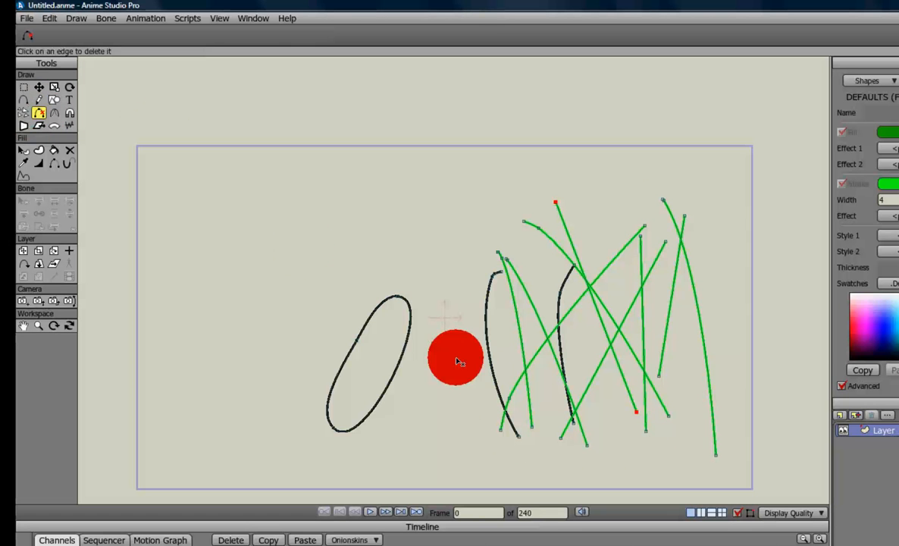
pyautogui.click(494, 346)
pyautogui.moveTo(530, 335)
pyautogui.mouseDown()
pyautogui.moveTo(556, 347)
pyautogui.moveTo(598, 340)
pyautogui.moveTo(617, 300)
pyautogui.mouseUp()
pyautogui.moveTo(525, 241)
pyautogui.mouseDown()
pyautogui.moveTo(493, 256)
pyautogui.moveTo(501, 275)
pyautogui.moveTo(492, 277)
pyautogui.moveTo(558, 285)
pyautogui.moveTo(527, 416)
pyautogui.moveTo(503, 420)
pyautogui.moveTo(518, 439)
pyautogui.moveTo(658, 345)
pyautogui.moveTo(727, 322)
pyautogui.moveTo(692, 237)
pyautogui.moveTo(660, 198)
pyautogui.moveTo(438, 326)
pyautogui.moveTo(435, 365)
pyautogui.moveTo(321, 359)
pyautogui.moveTo(345, 380)
pyautogui.mouseUp()
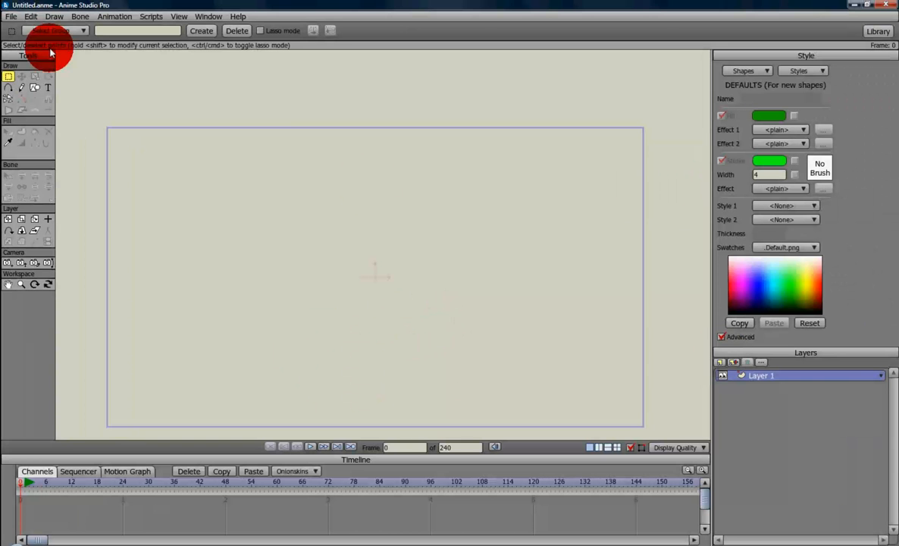
# Step: Draw a green five-pointed star above the frame's centre on Layer 1 and add a new vector layer
pyautogui.click(35, 90)
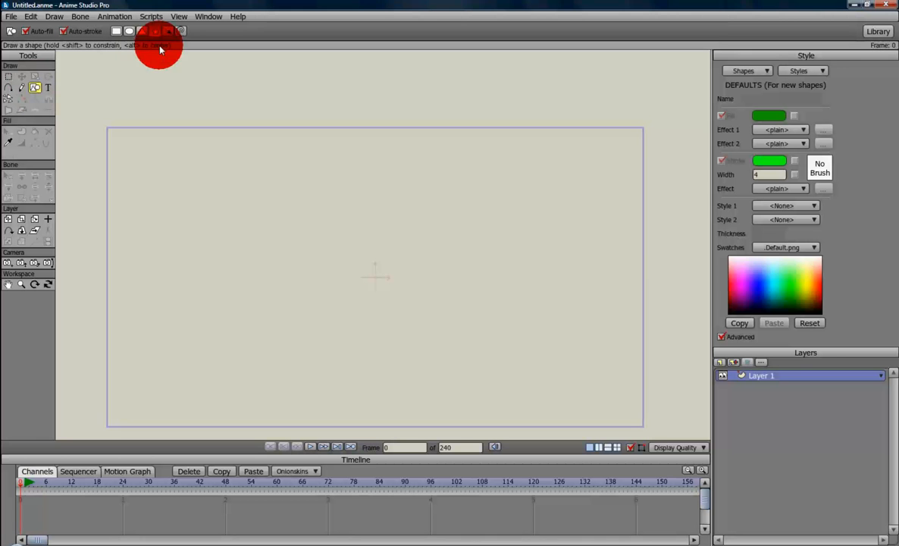
pyautogui.moveTo(303, 176); pyautogui.dragTo(439, 285)
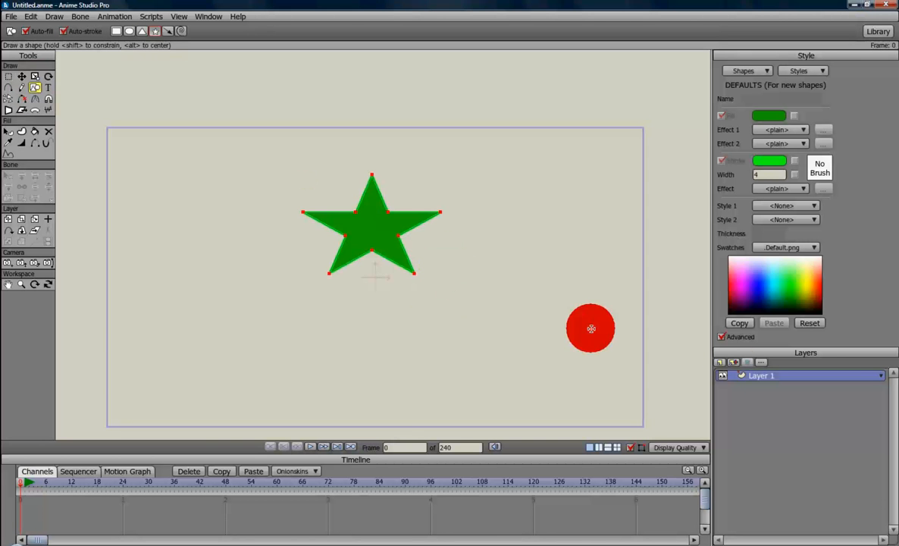
pyautogui.click(732, 364)
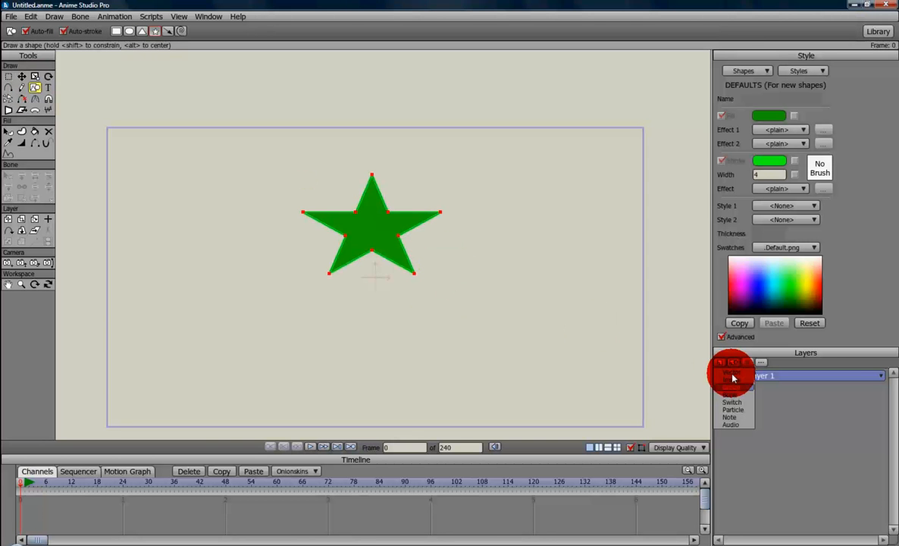
pyautogui.click(732, 377)
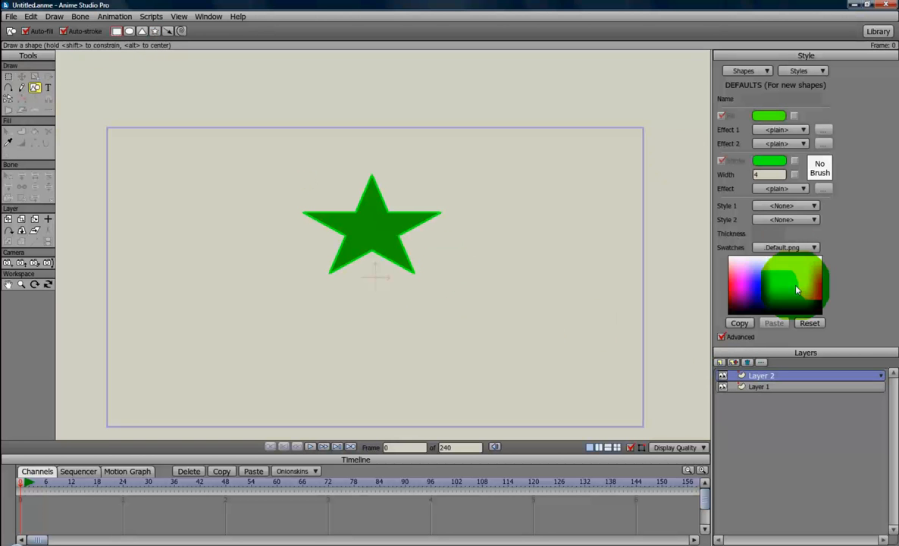
# Step: Set the fill colour to yellow and draw a rectangle on Layer 2 covering the star's right half
pyautogui.click(810, 286)
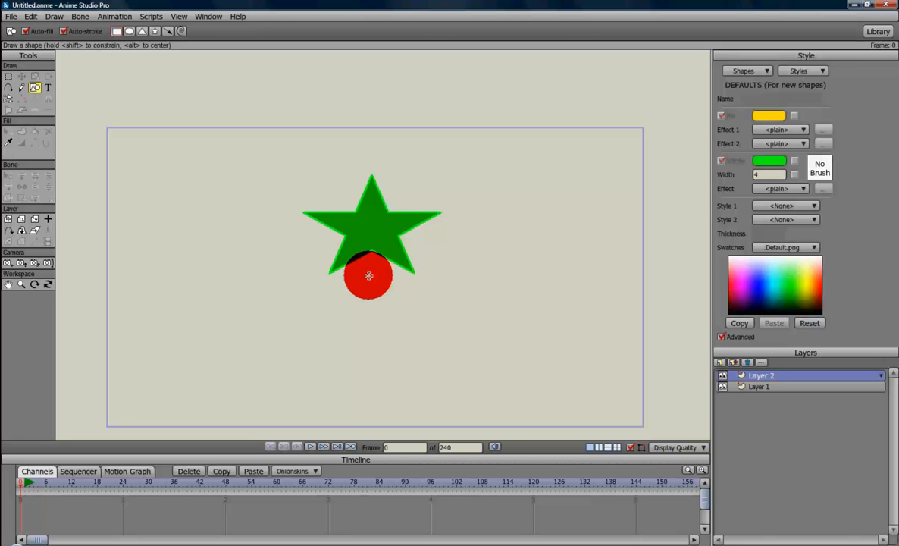
pyautogui.moveTo(386, 185); pyautogui.dragTo(498, 302)
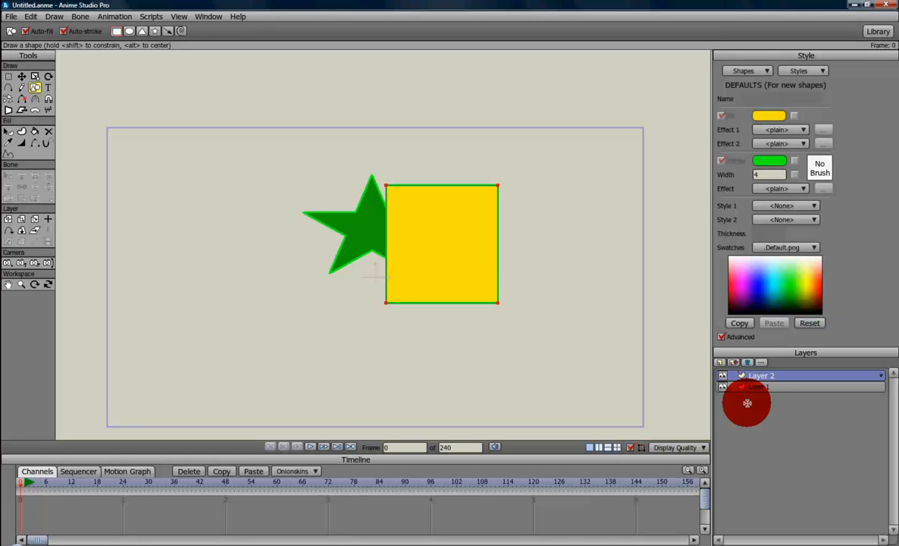
pyautogui.click(721, 363)
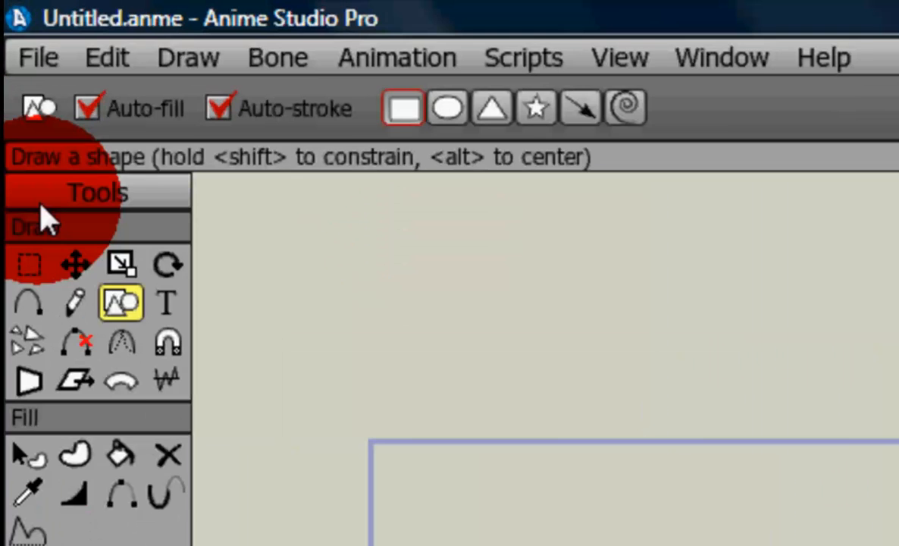
# Step: Rescale the star on Layer 1 in width and height with the Scale Points tool, leaving it slightly larger
pyautogui.click(124, 267)
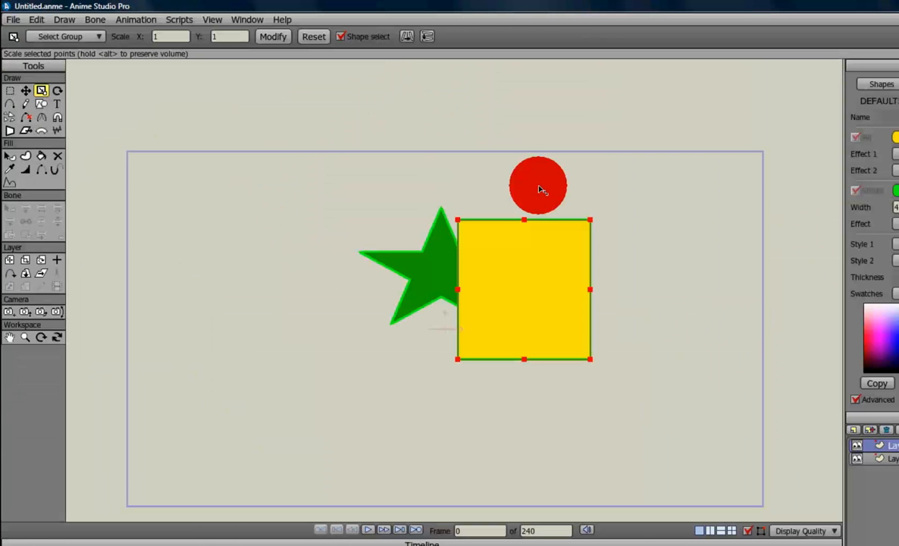
pyautogui.moveTo(541, 189); pyautogui.dragTo(601, 363)
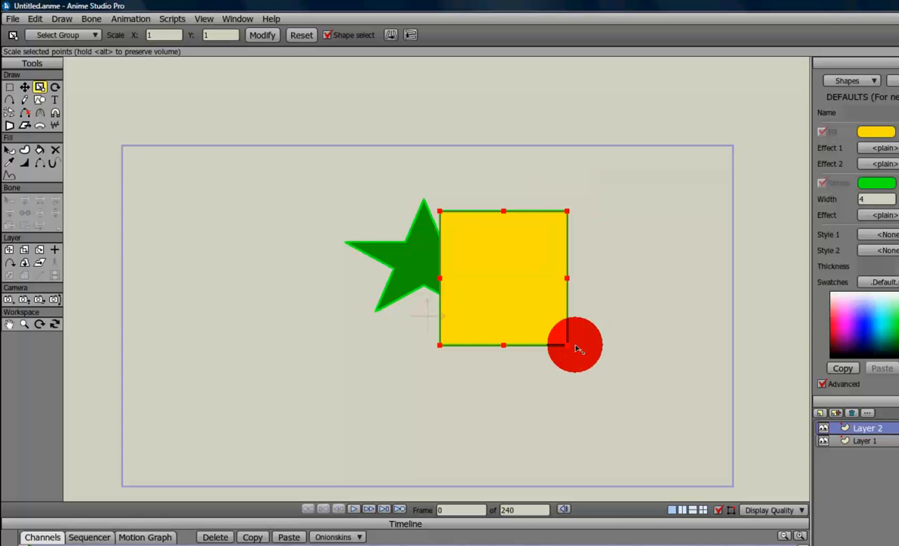
pyautogui.click(869, 442)
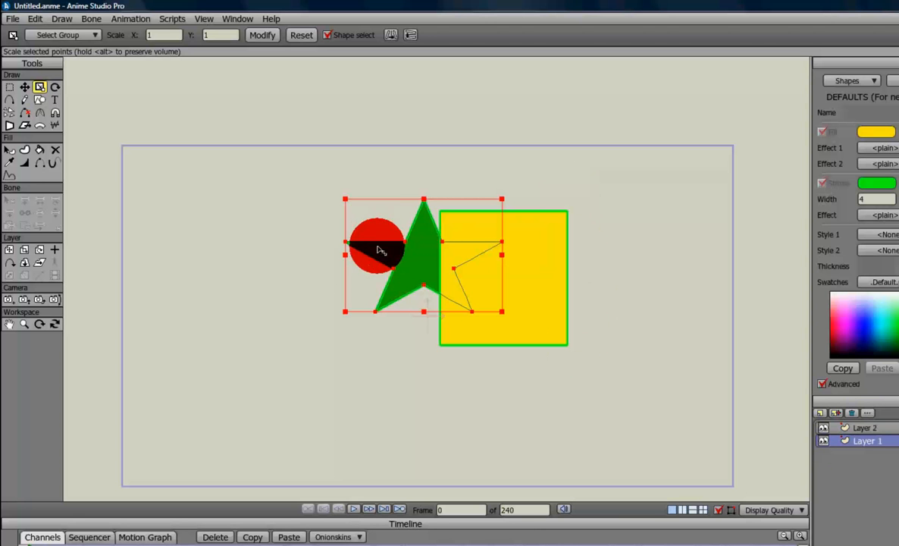
pyautogui.moveTo(422, 253); pyautogui.dragTo(312, 261)
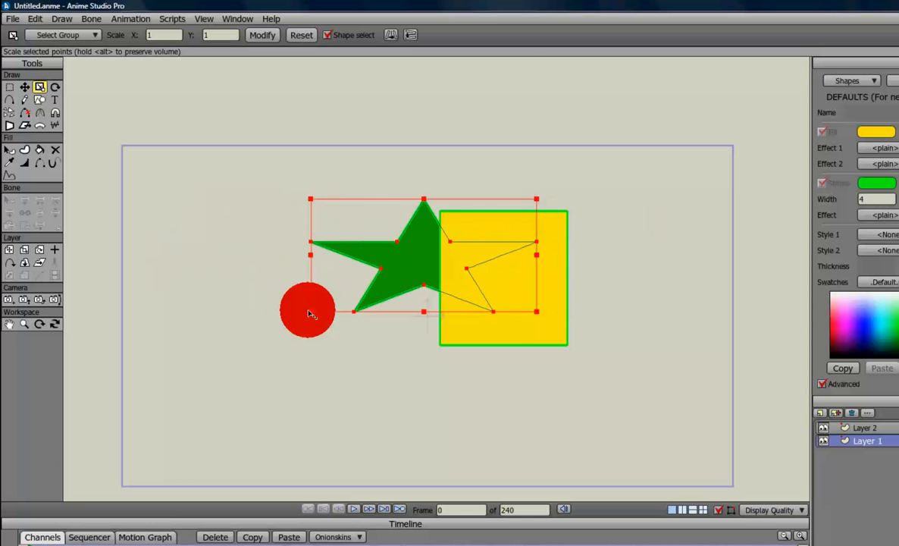
pyautogui.moveTo(310, 311); pyautogui.dragTo(362, 180)
pyautogui.moveTo(423, 174); pyautogui.dragTo(421, 137)
pyautogui.moveTo(261, 376); pyautogui.dragTo(338, 319)
# Step: Enlarge the yellow rectangle on Layer 2 slightly and widen it by scaling its points
pyautogui.click(864, 429)
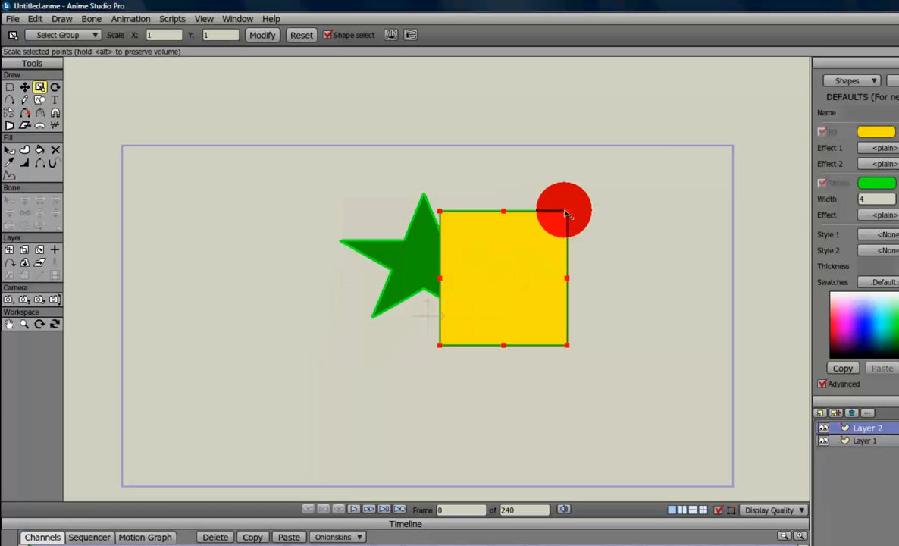
pyautogui.moveTo(567, 211)
pyautogui.mouseDown()
pyautogui.moveTo(626, 170)
pyautogui.moveTo(632, 155)
pyautogui.moveTo(568, 199)
pyautogui.mouseUp()
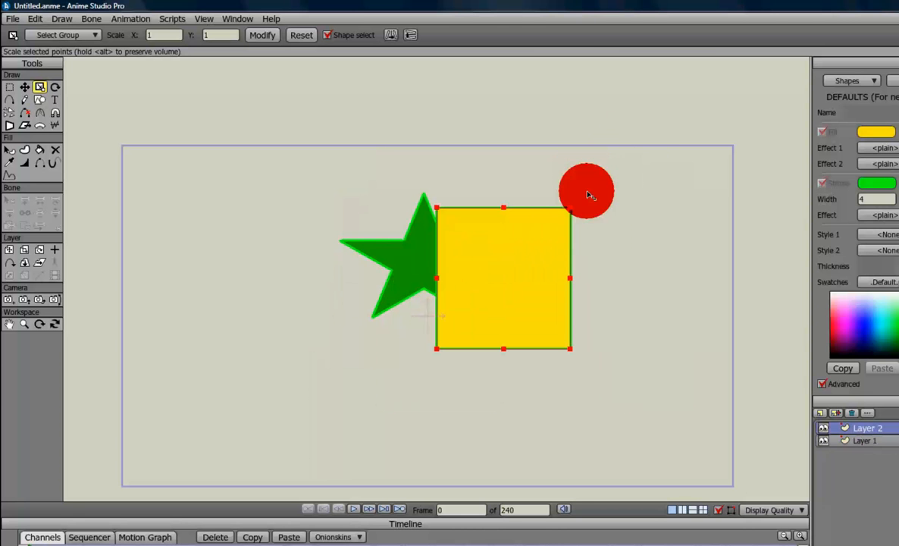
pyautogui.click(570, 298)
pyautogui.moveTo(572, 287); pyautogui.dragTo(595, 279)
# Step: Enlarge all of Layer 1 slightly and flatten it vertically with the Scale Layer tool
pyautogui.click(864, 440)
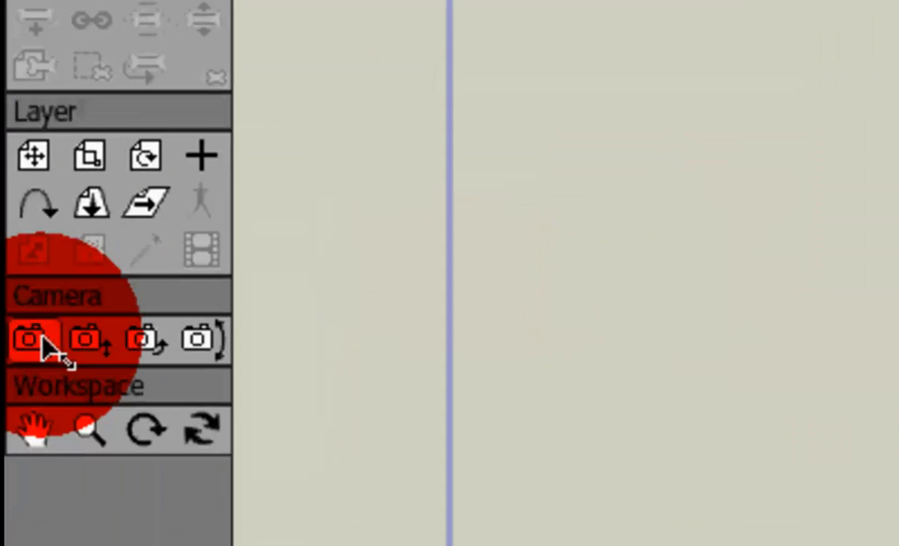
pyautogui.click(90, 156)
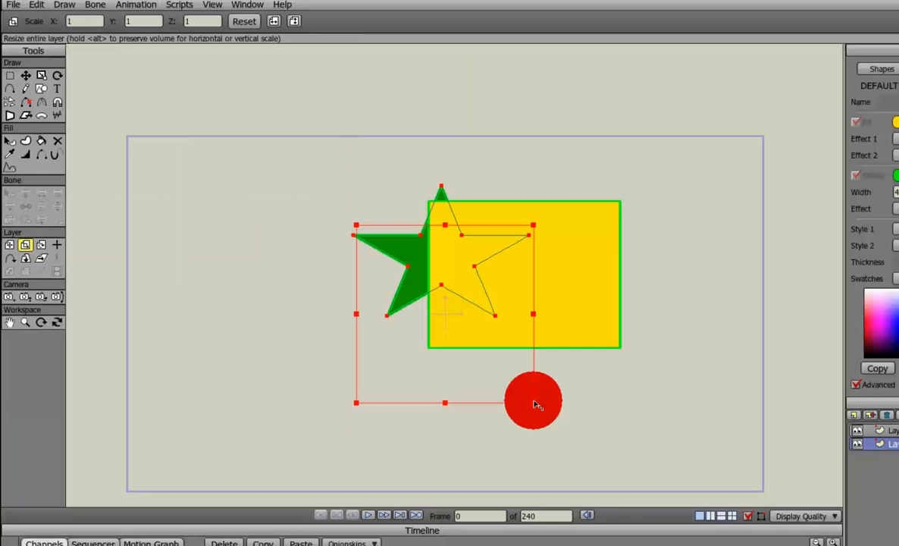
pyautogui.moveTo(533, 403)
pyautogui.mouseDown()
pyautogui.moveTo(680, 449)
pyautogui.moveTo(531, 402)
pyautogui.mouseUp()
pyautogui.moveTo(512, 232); pyautogui.dragTo(421, 377)
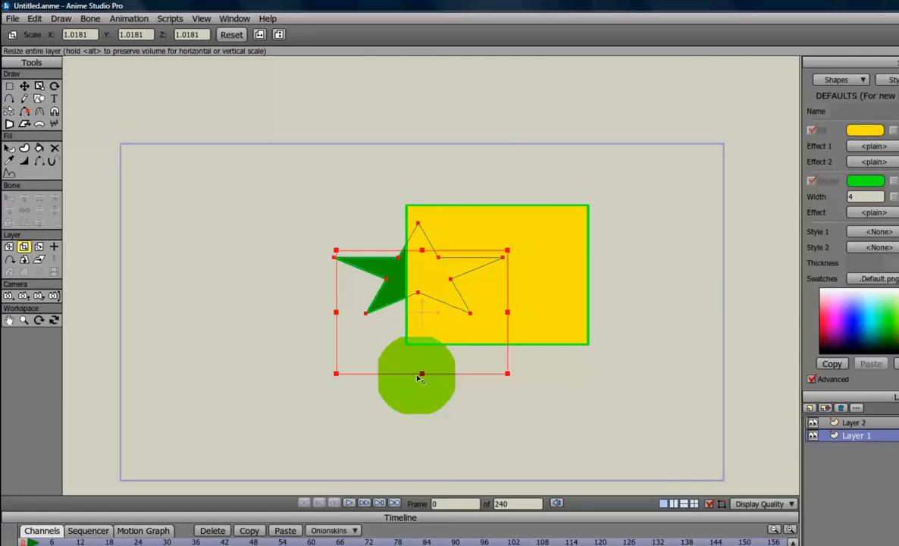
# Step: Separate the two layers with Translate Layer, moving the rectangle to the right and the star to the left
pyautogui.click(867, 425)
pyautogui.click(863, 435)
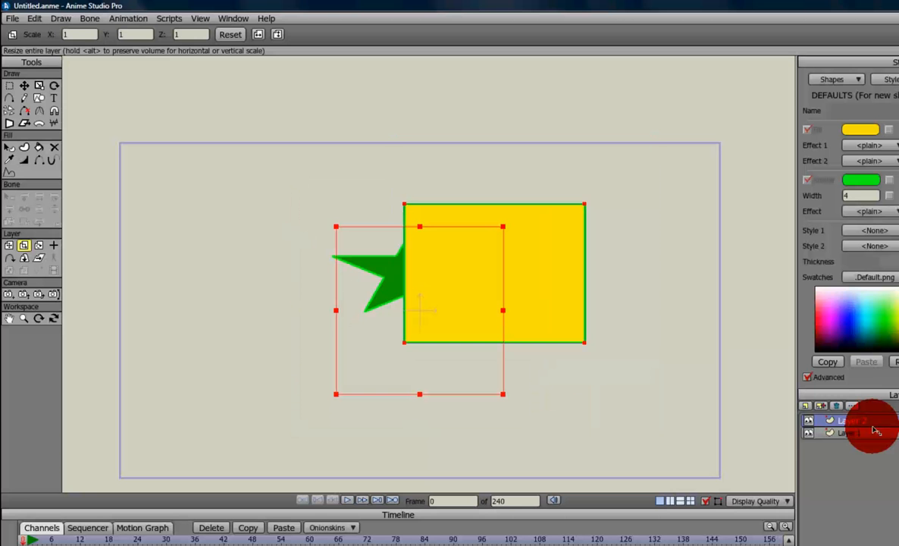
pyautogui.click(9, 246)
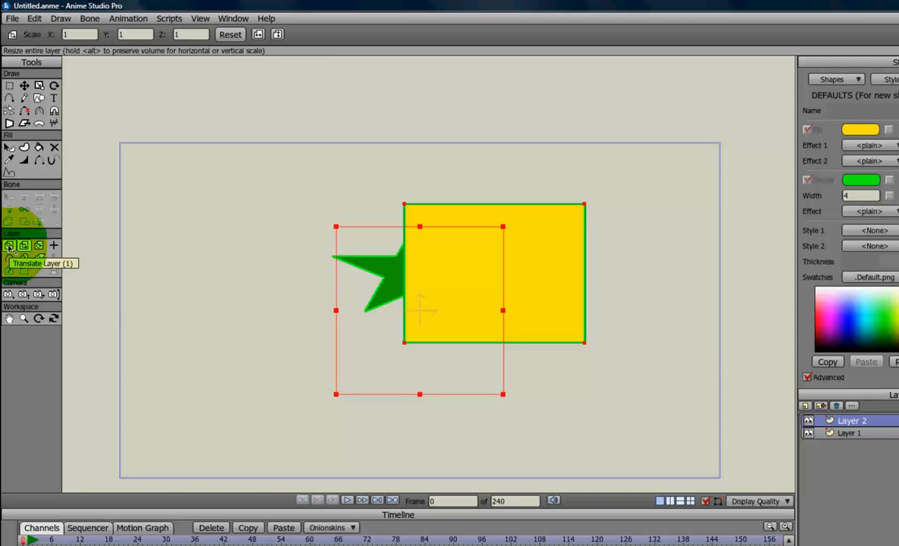
pyautogui.moveTo(342, 298); pyautogui.dragTo(320, 311)
pyautogui.click(851, 433)
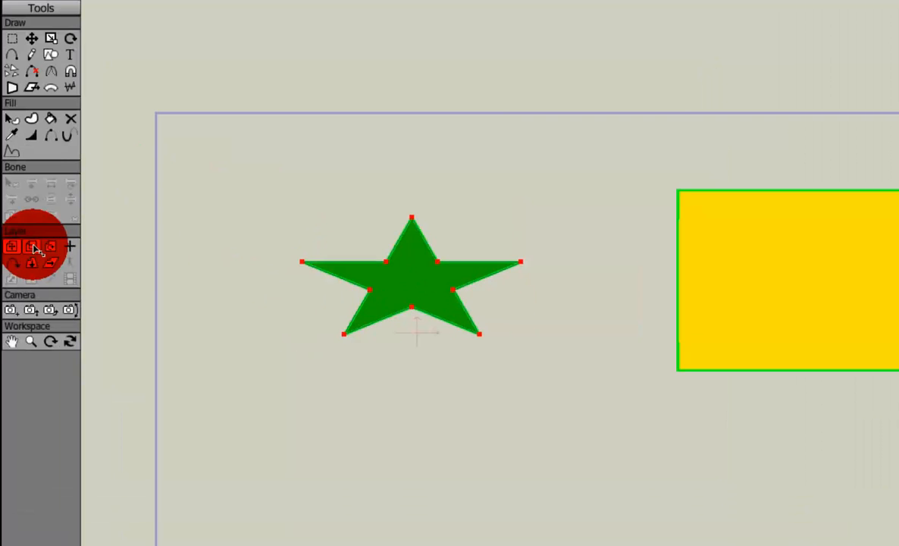
# Step: Stretch Layer 1 vertically with the Scale Layer tool and set its origin at the star's centre
pyautogui.click(32, 247)
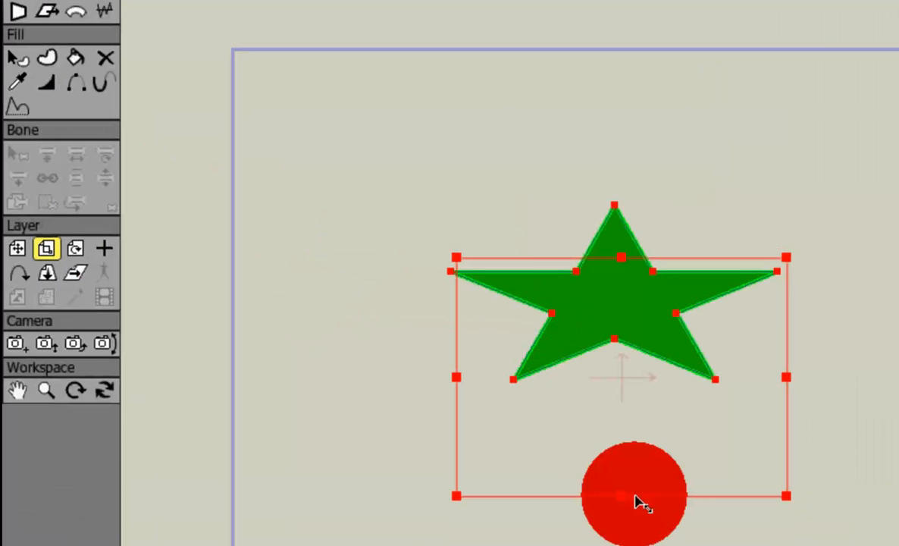
pyautogui.moveTo(620, 536); pyautogui.dragTo(612, 492)
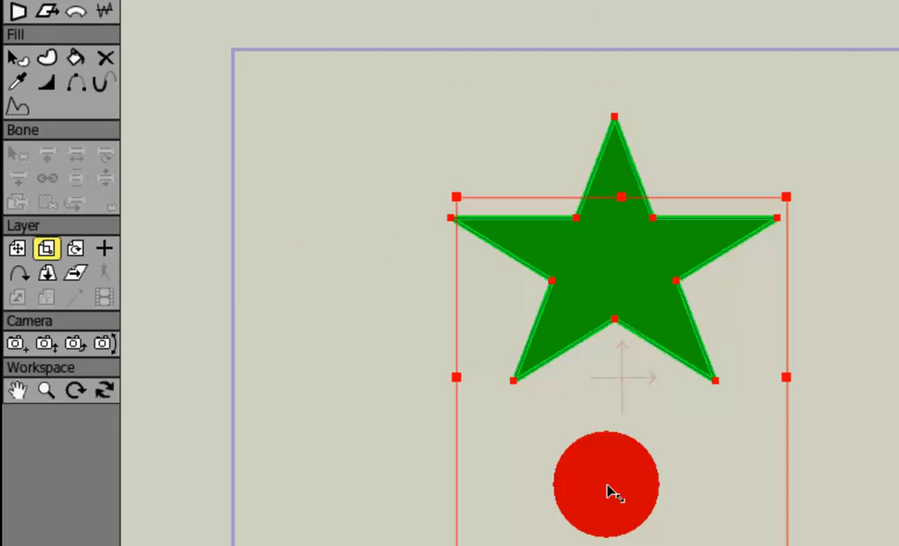
pyautogui.click(106, 251)
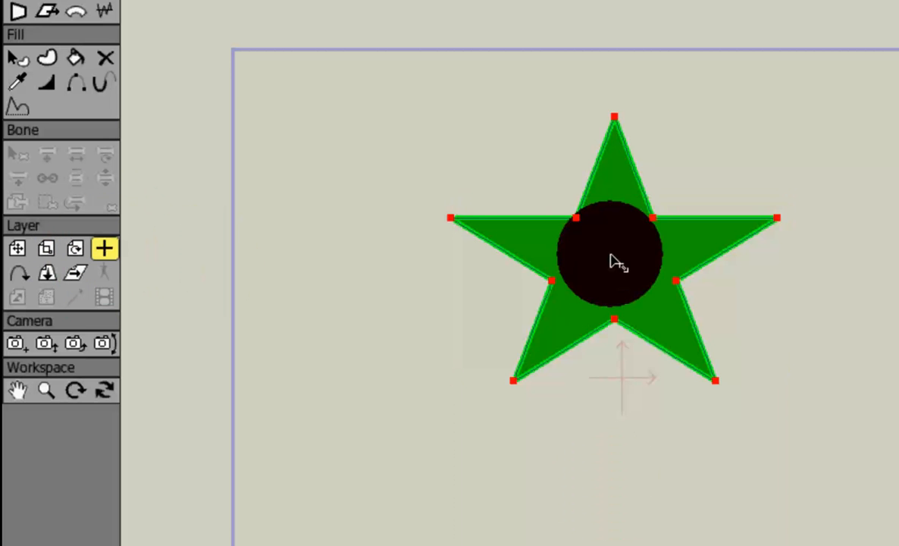
pyautogui.click(610, 255)
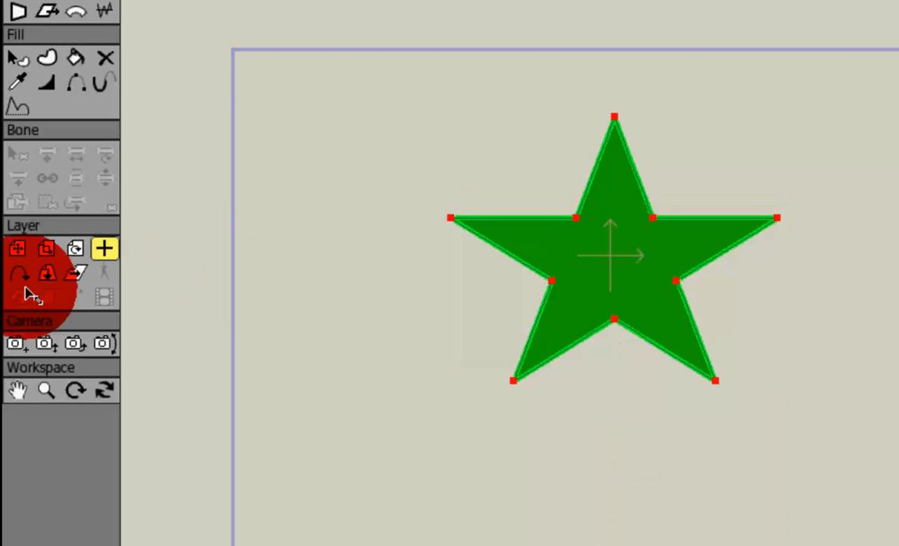
# Step: Enlarge Layer 1 about its new origin with the Scale Layer tool and adjust its height slightly
pyautogui.click(46, 250)
pyautogui.moveTo(764, 392); pyautogui.dragTo(842, 505)
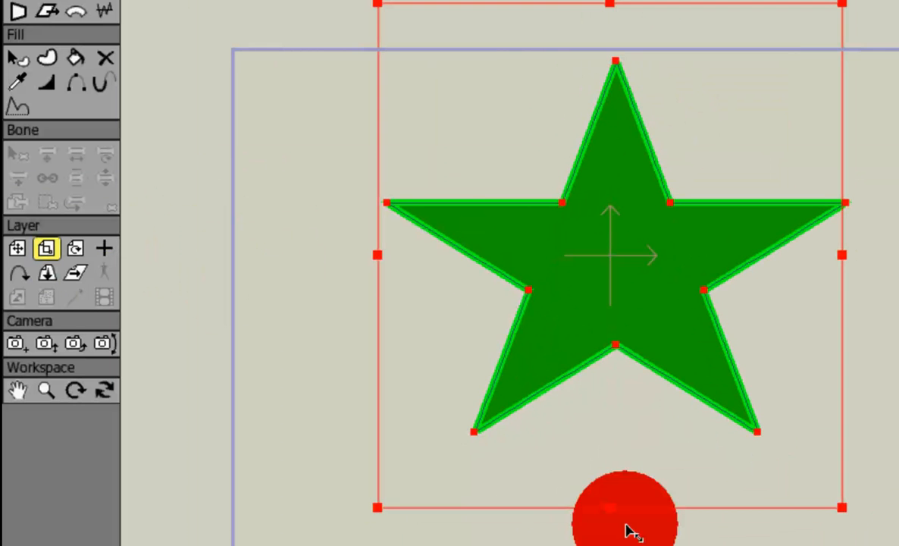
pyautogui.moveTo(612, 501); pyautogui.dragTo(634, 513)
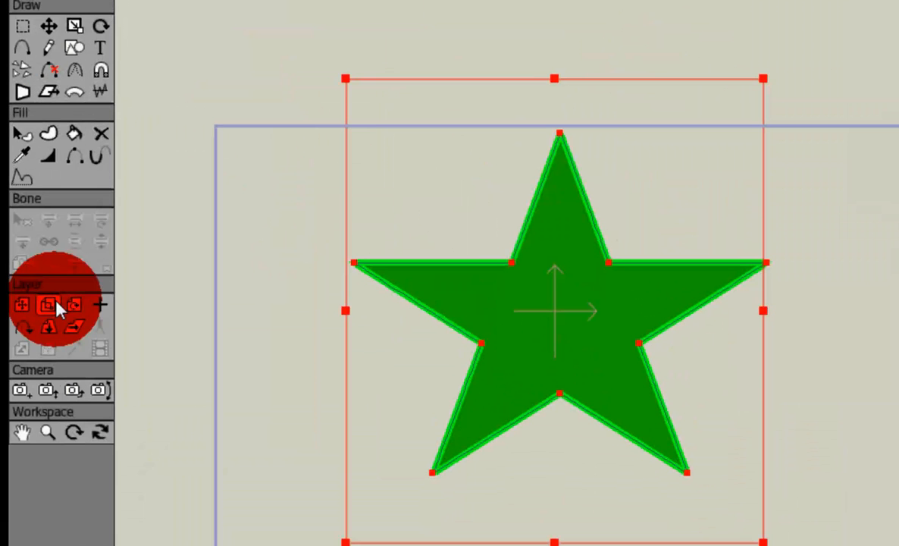
# Step: Select the star's upper-right points and reshape them with Scale Points, making that section narrower and taller
pyautogui.click(74, 26)
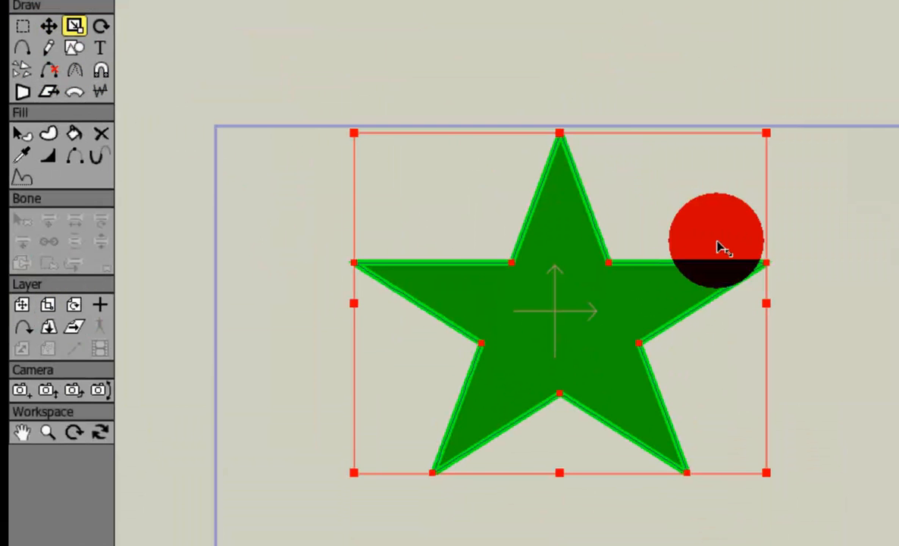
pyautogui.click(23, 27)
pyautogui.moveTo(528, 95); pyautogui.dragTo(794, 307)
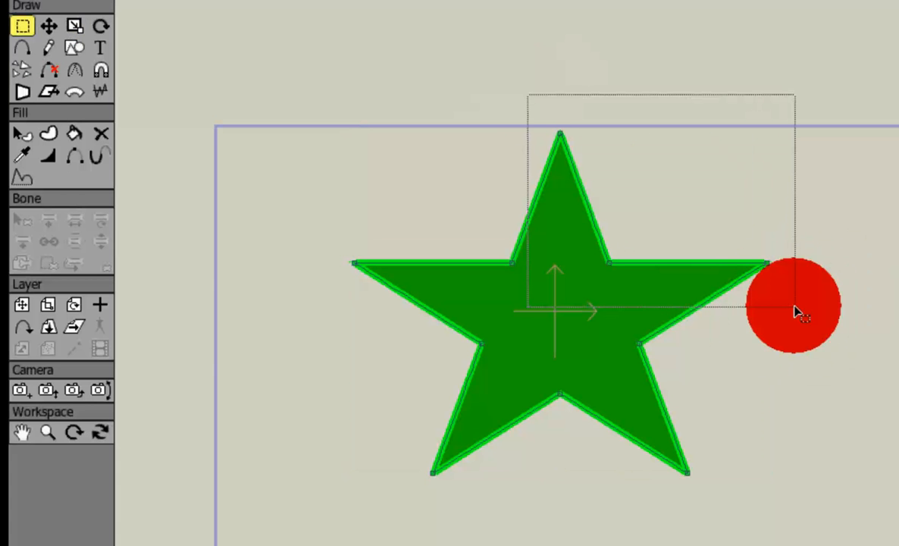
pyautogui.click(75, 27)
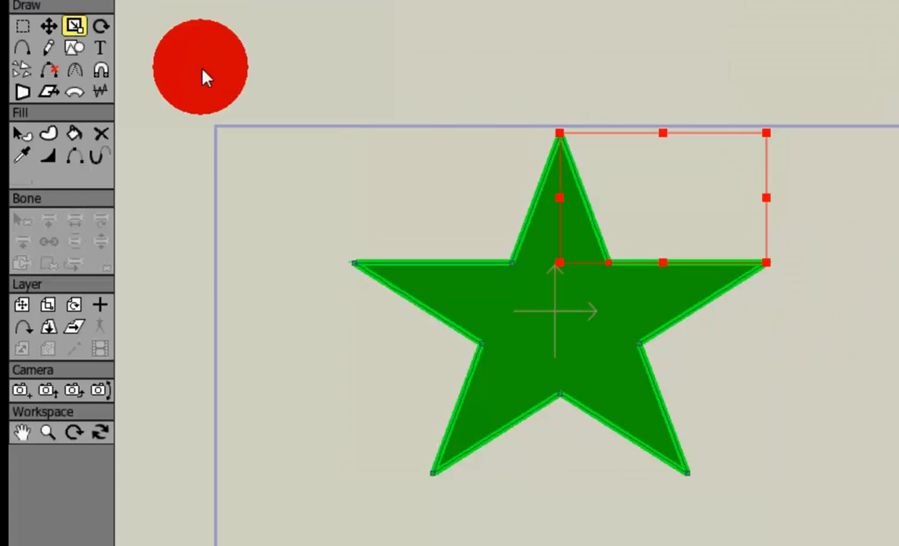
pyautogui.moveTo(763, 135); pyautogui.dragTo(859, 194)
pyautogui.moveTo(812, 224); pyautogui.dragTo(834, 214)
pyautogui.moveTo(660, 139); pyautogui.dragTo(662, 120)
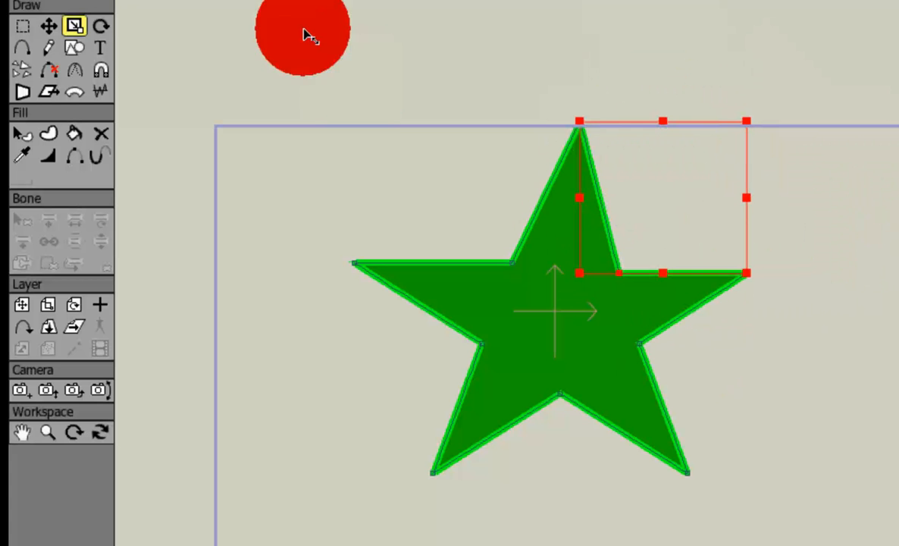
# Step: Select all of the star's points and tilt the whole star with the Rotate Points tool
pyautogui.click(22, 25)
pyautogui.moveTo(335, 82); pyautogui.dragTo(846, 534)
pyautogui.click(101, 25)
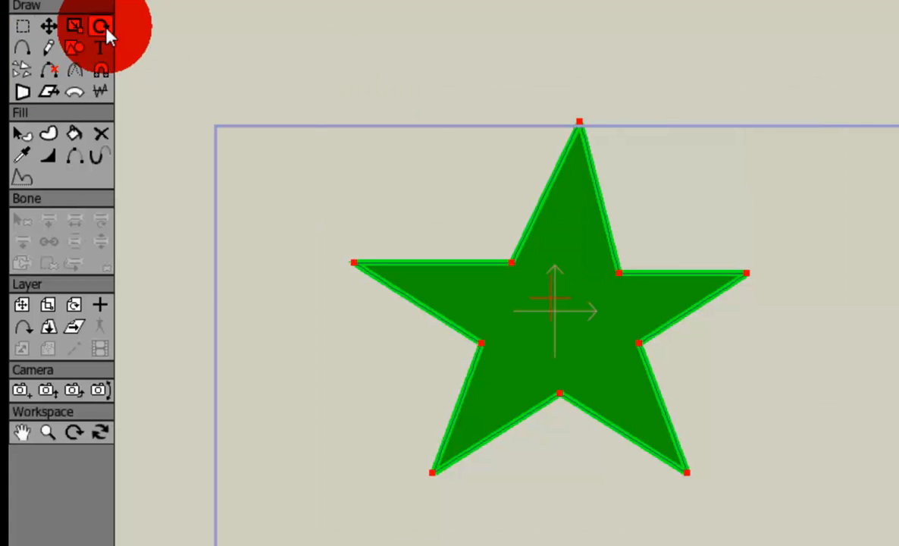
pyautogui.moveTo(784, 213); pyautogui.dragTo(394, 241)
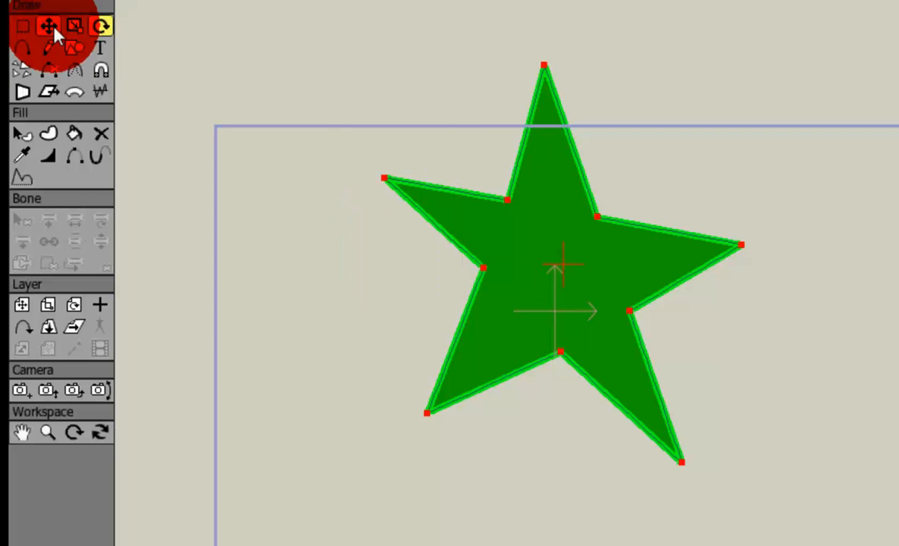
# Step: Select the points of the star's upper half and rotate only those with the Rotate Points tool
pyautogui.click(22, 26)
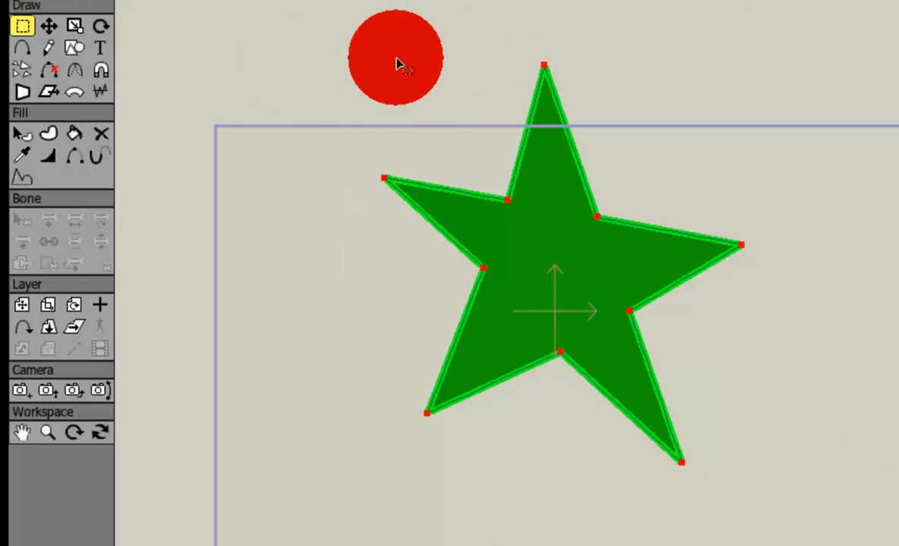
pyautogui.moveTo(285, 80); pyautogui.dragTo(774, 265)
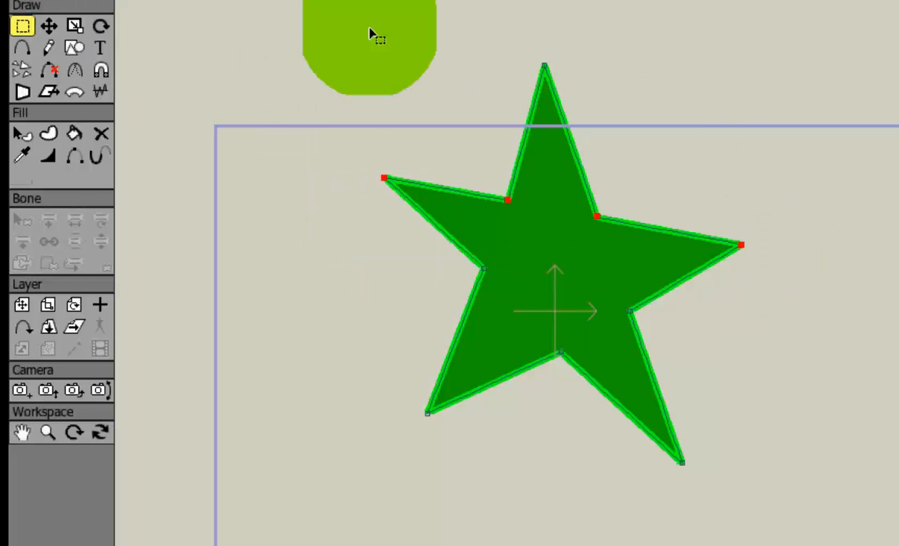
pyautogui.moveTo(370, 29); pyautogui.dragTo(765, 271)
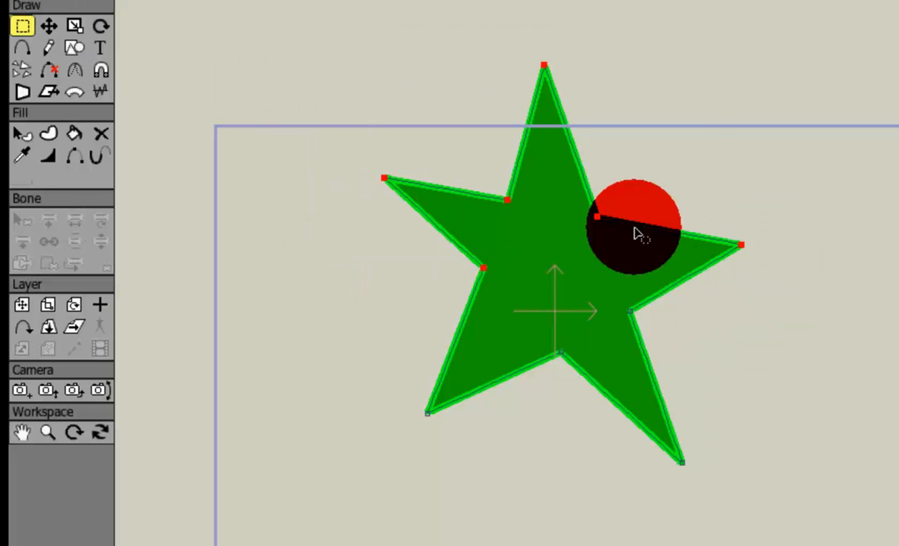
pyautogui.click(100, 26)
pyautogui.moveTo(565, 177); pyautogui.dragTo(638, 170)
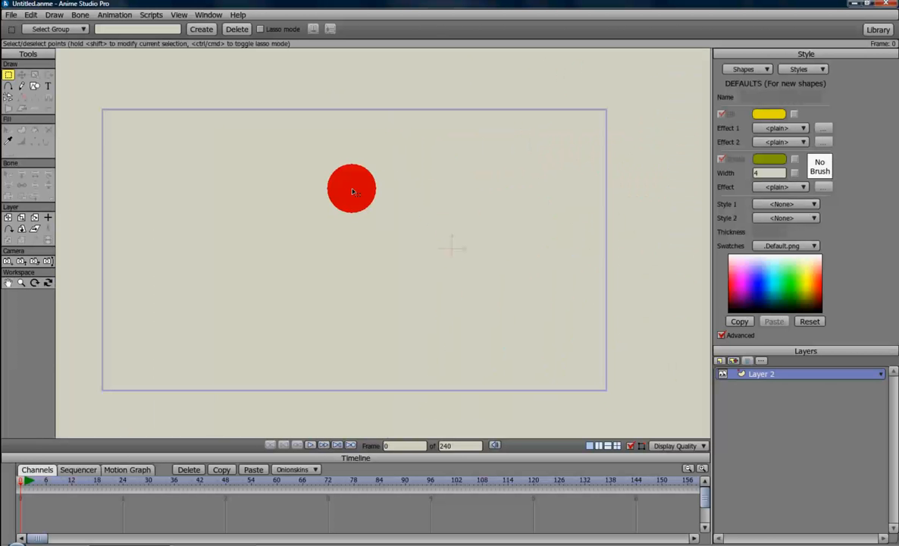
# Step: Draw a tall, wavy yellow rectangle on Layer 2 with the Freehand tool, using Auto-fill, Auto-stroke and Auto close
pyautogui.moveTo(352, 191); pyautogui.dragTo(278, 186)
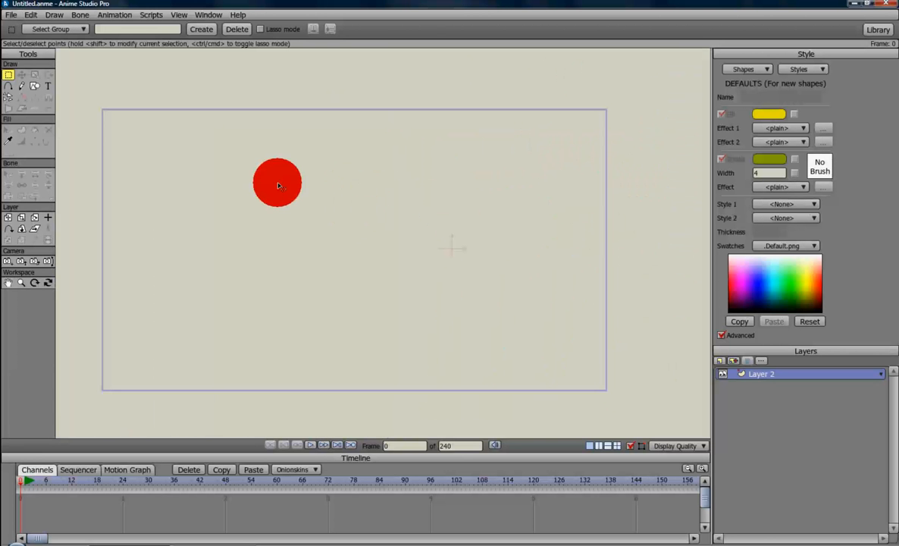
pyautogui.click(21, 88)
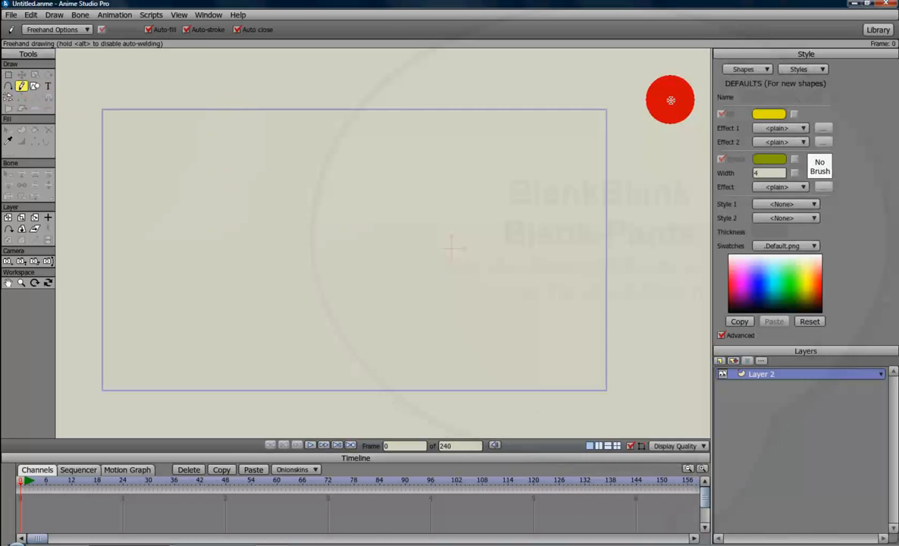
pyautogui.click(155, 33)
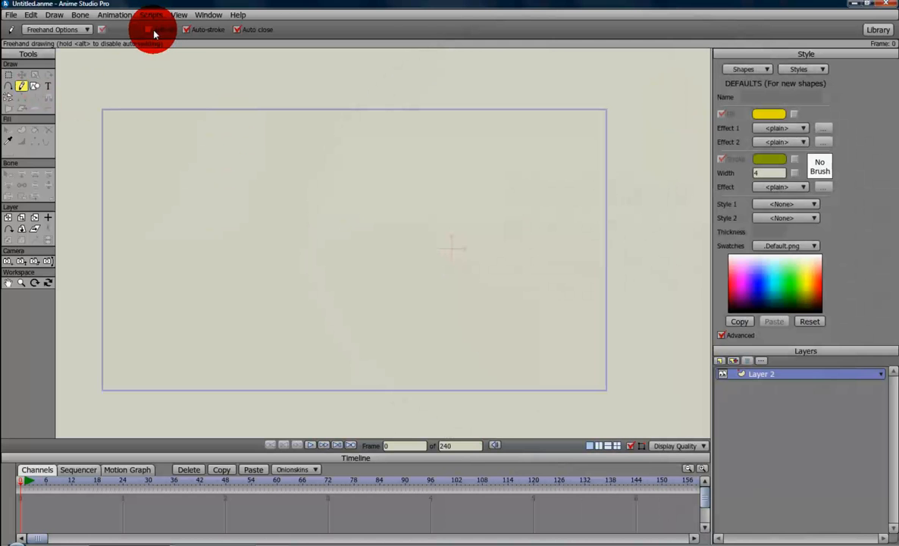
pyautogui.click(190, 30)
pyautogui.click(240, 30)
pyautogui.moveTo(257, 140)
pyautogui.mouseDown()
pyautogui.moveTo(253, 306)
pyautogui.moveTo(363, 333)
pyautogui.moveTo(371, 246)
pyautogui.moveTo(363, 150)
pyautogui.moveTo(254, 137)
pyautogui.mouseUp()
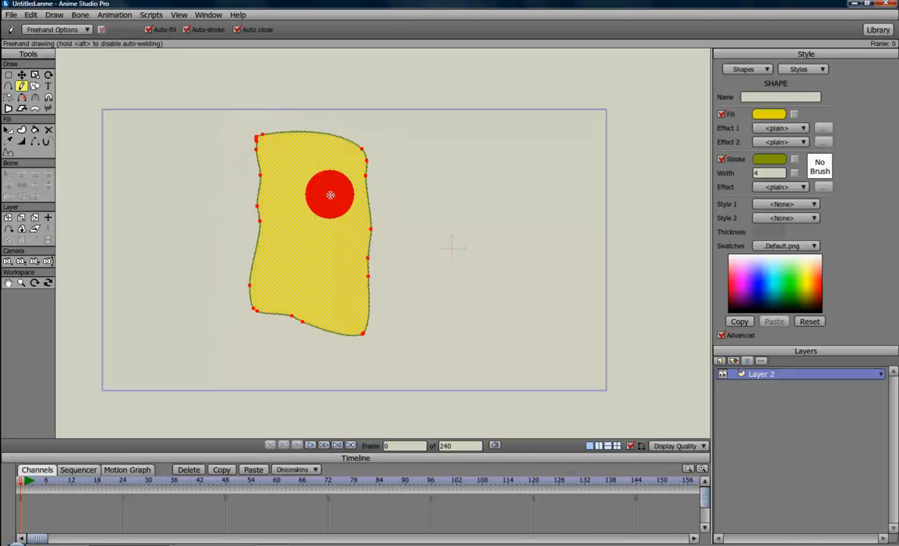
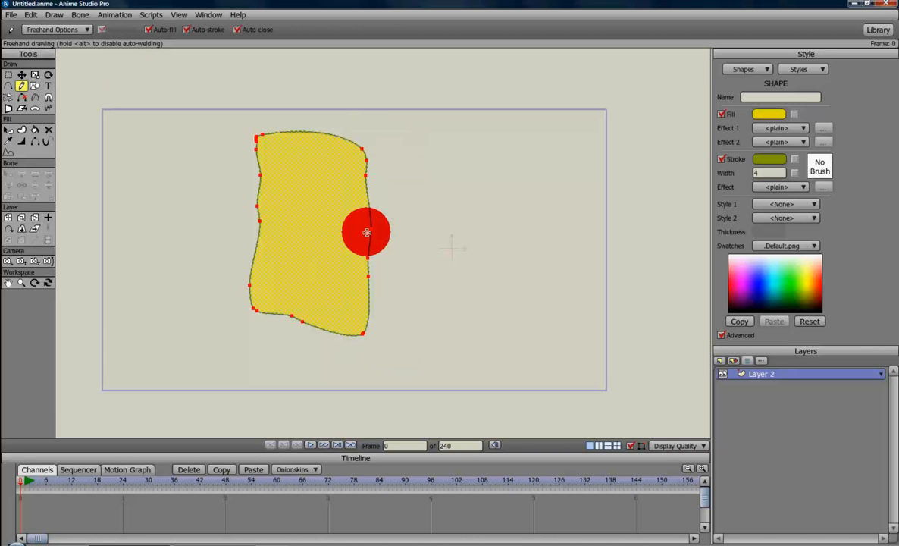
# Step: Outline a narrow side face along the yellow shape's right edge with Add Point, welding both ends to the shape's corners
pyautogui.click(8, 86)
pyautogui.scroll(3, 121, 106)
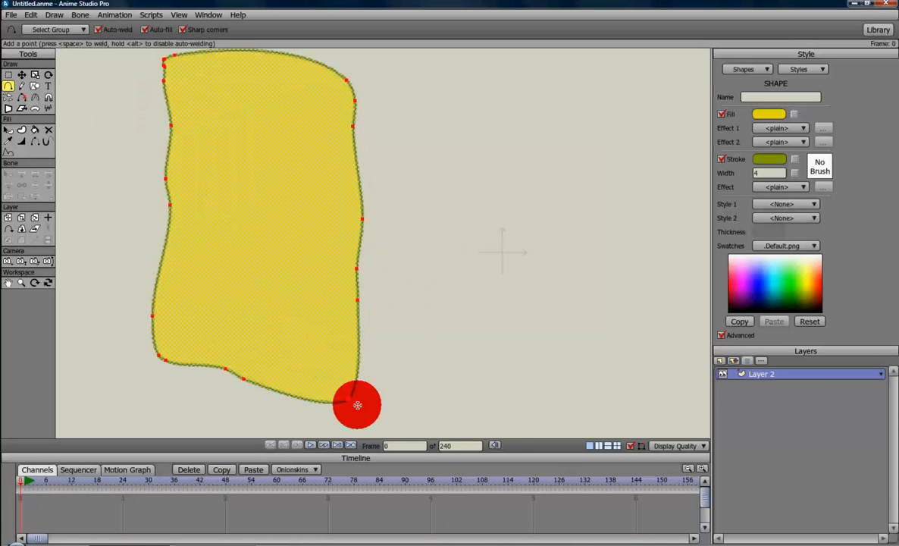
pyautogui.moveTo(347, 400); pyautogui.dragTo(412, 69)
pyautogui.moveTo(417, 125); pyautogui.dragTo(411, 165)
pyautogui.moveTo(411, 163)
pyautogui.mouseDown()
pyautogui.moveTo(418, 120)
pyautogui.moveTo(406, 61)
pyautogui.moveTo(348, 80)
pyautogui.mouseUp()
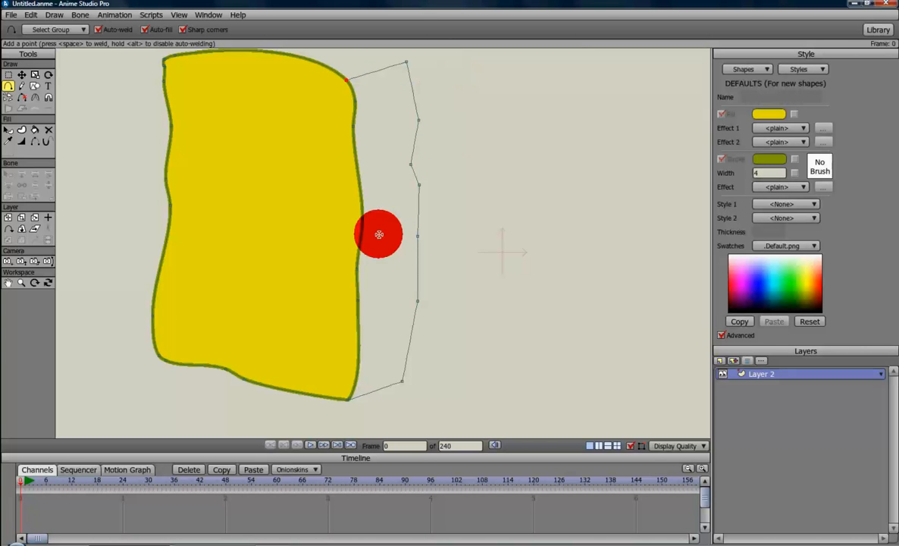
# Step: Select the edges of the side face outline and create a filled, stroked shape from them
pyautogui.click(22, 129)
pyautogui.scroll(-3, 457, 252)
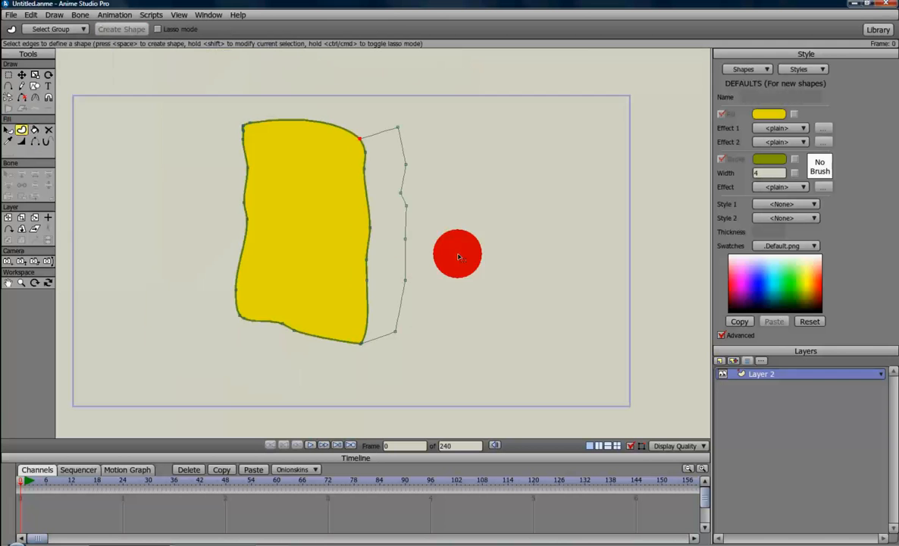
pyautogui.moveTo(352, 141); pyautogui.dragTo(447, 343)
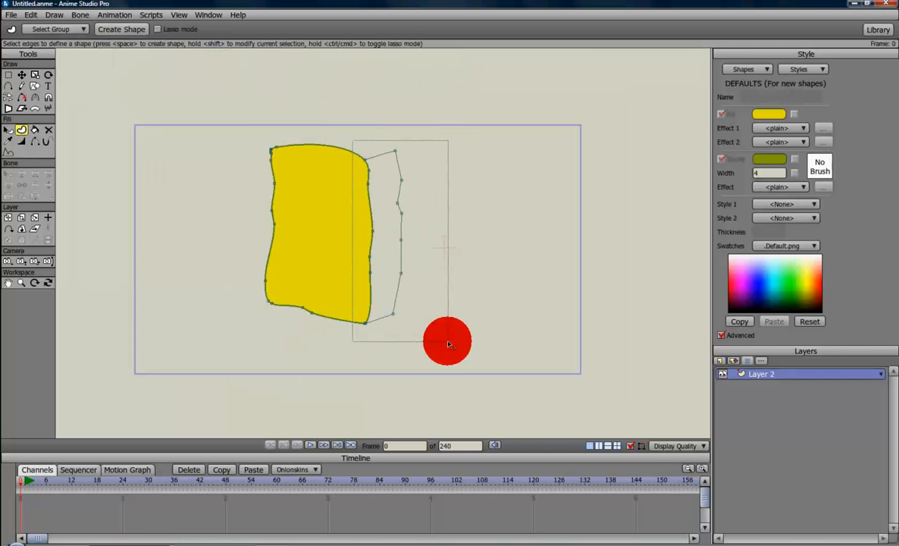
pyautogui.press('space')
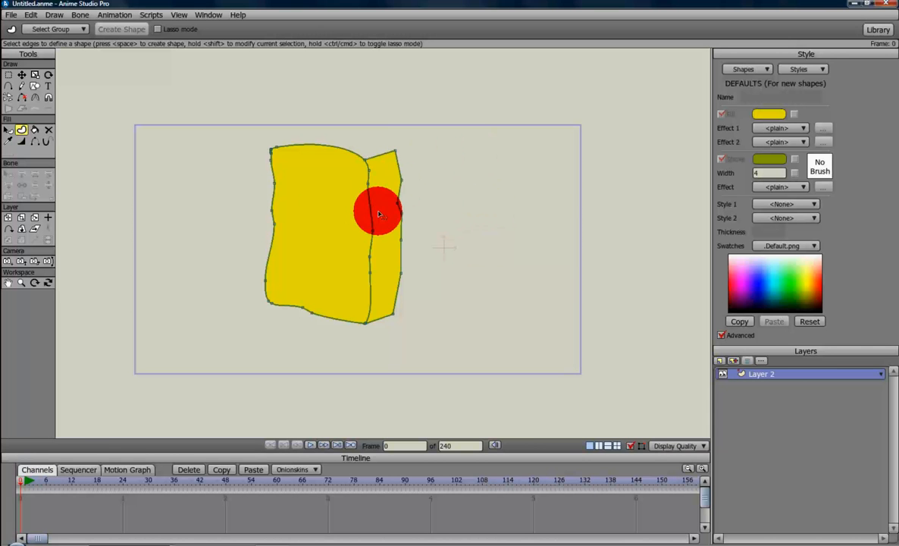
# Step: Turn off Auto-stroke for the Freehand tool and set the default fill colour to the dull yellow AFAB4D
pyautogui.scroll(2, 389, 231)
pyautogui.scroll(4, 388, 217)
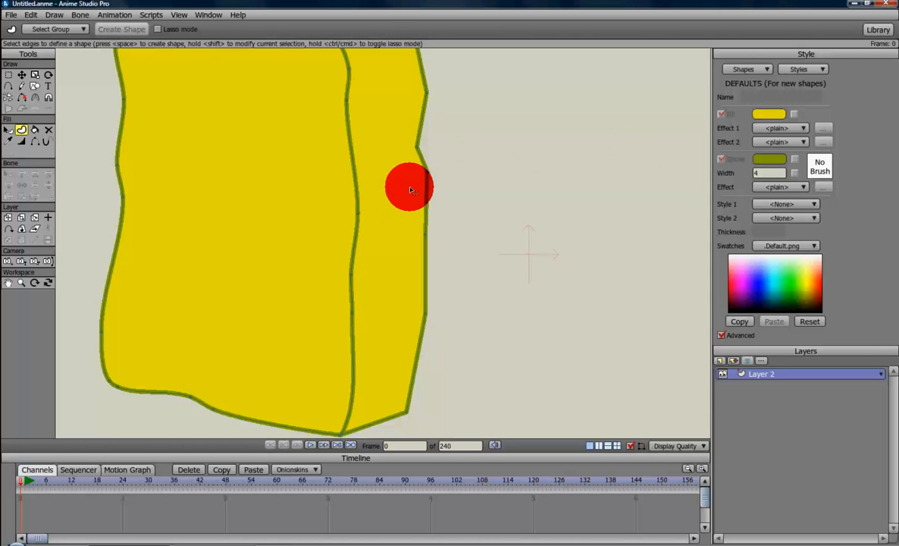
pyautogui.scroll(-3, 515, 217)
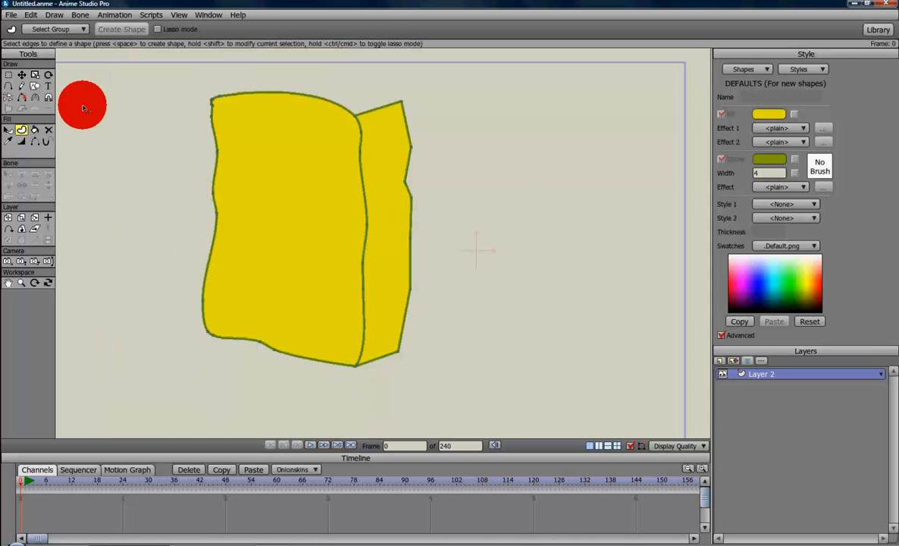
pyautogui.click(22, 85)
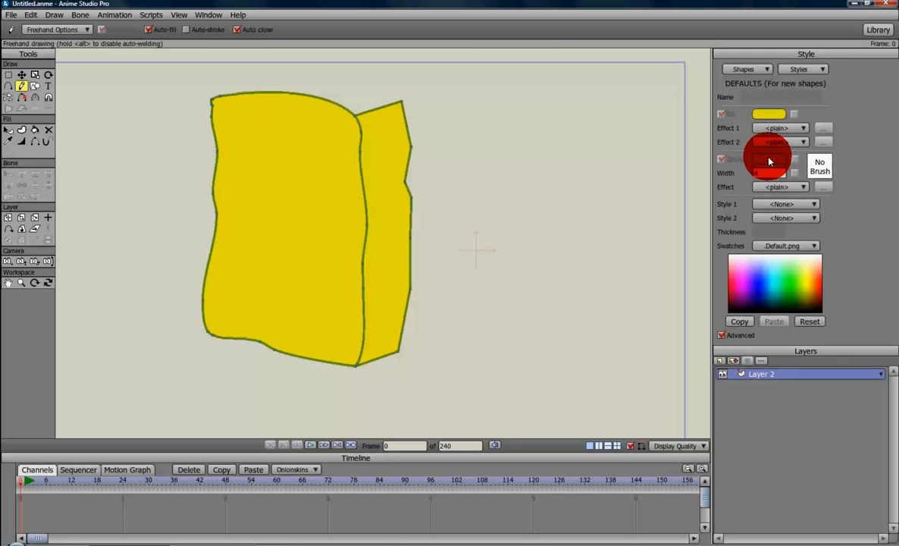
pyautogui.moveTo(808, 295); pyautogui.dragTo(767, 119)
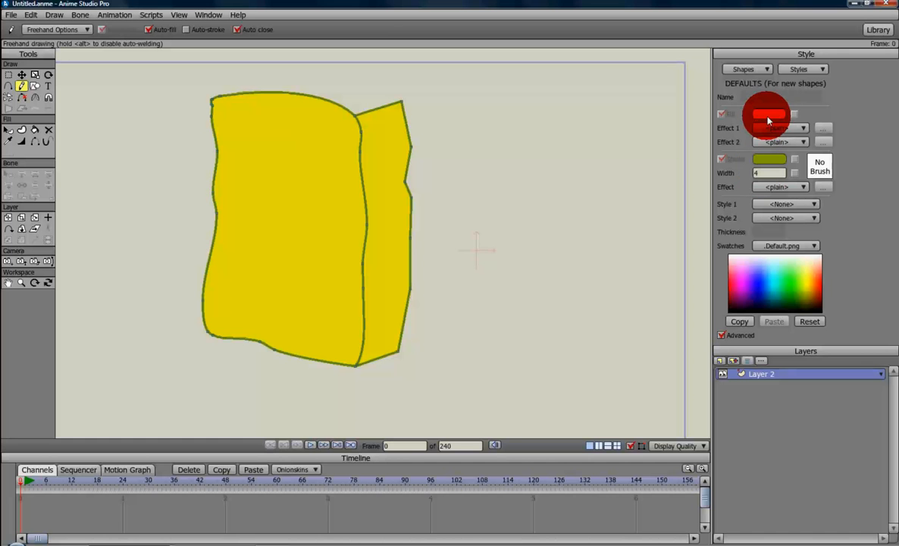
pyautogui.click(767, 115)
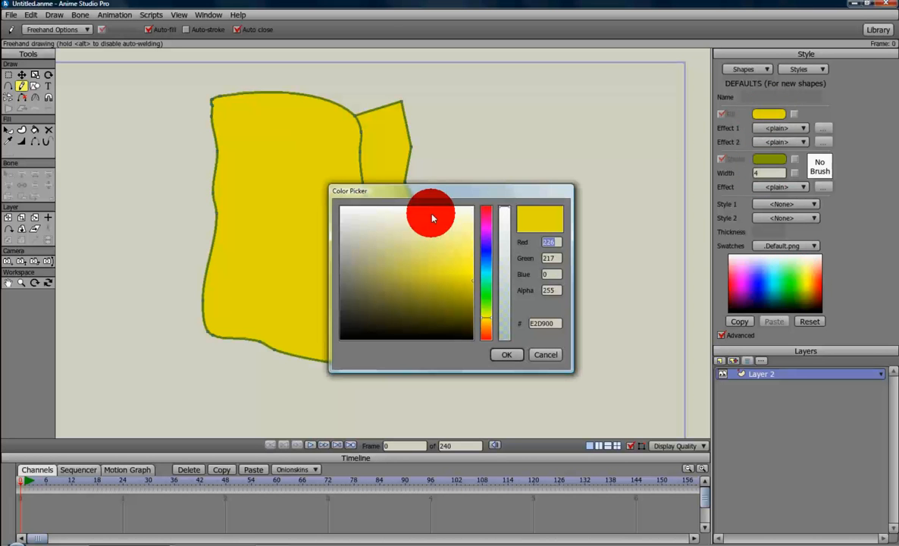
pyautogui.moveTo(399, 284); pyautogui.dragTo(394, 277)
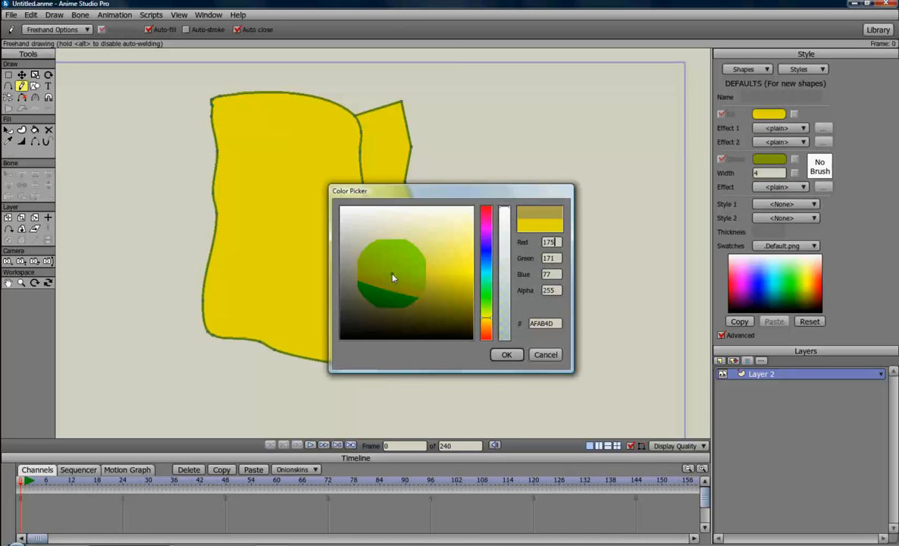
pyautogui.click(506, 353)
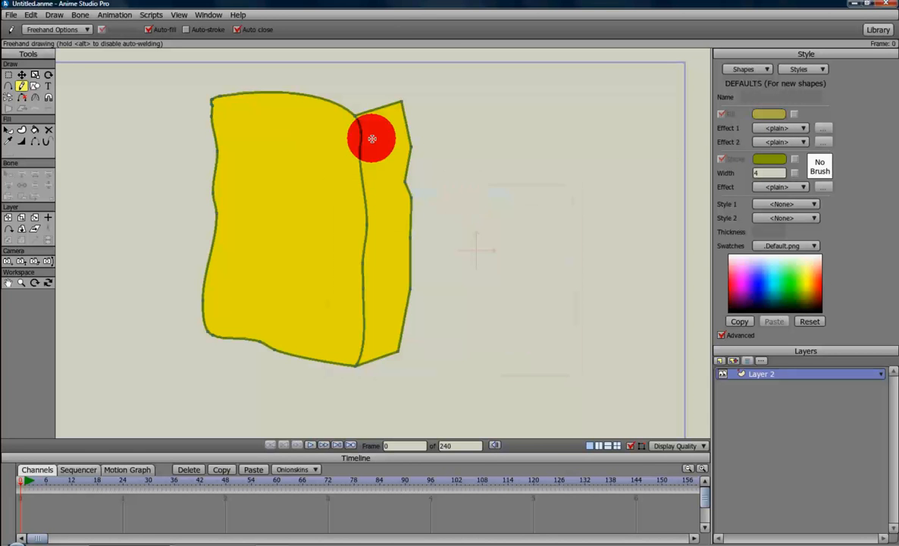
# Step: Draw four small freehand spots without outlines, two on the side face and two near the front face's lower edge
pyautogui.moveTo(382, 139)
pyautogui.mouseDown()
pyautogui.moveTo(388, 164)
pyautogui.moveTo(397, 151)
pyautogui.moveTo(383, 137)
pyautogui.mouseUp()
pyautogui.moveTo(382, 194)
pyautogui.mouseDown()
pyautogui.moveTo(394, 212)
pyautogui.moveTo(384, 198)
pyautogui.mouseUp()
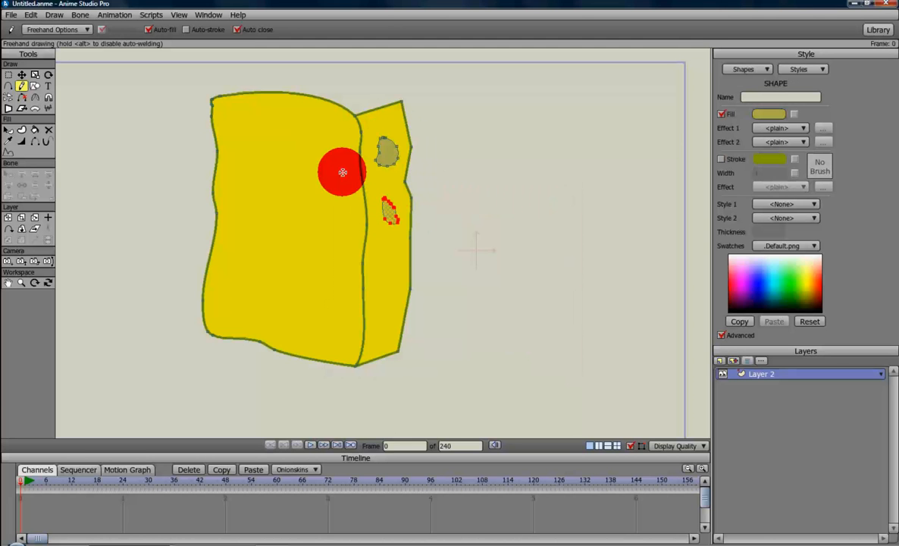
pyautogui.moveTo(230, 300)
pyautogui.mouseDown()
pyautogui.moveTo(241, 299)
pyautogui.moveTo(233, 298)
pyautogui.mouseUp()
pyautogui.moveTo(307, 314)
pyautogui.mouseDown()
pyautogui.moveTo(317, 332)
pyautogui.moveTo(304, 315)
pyautogui.mouseUp()
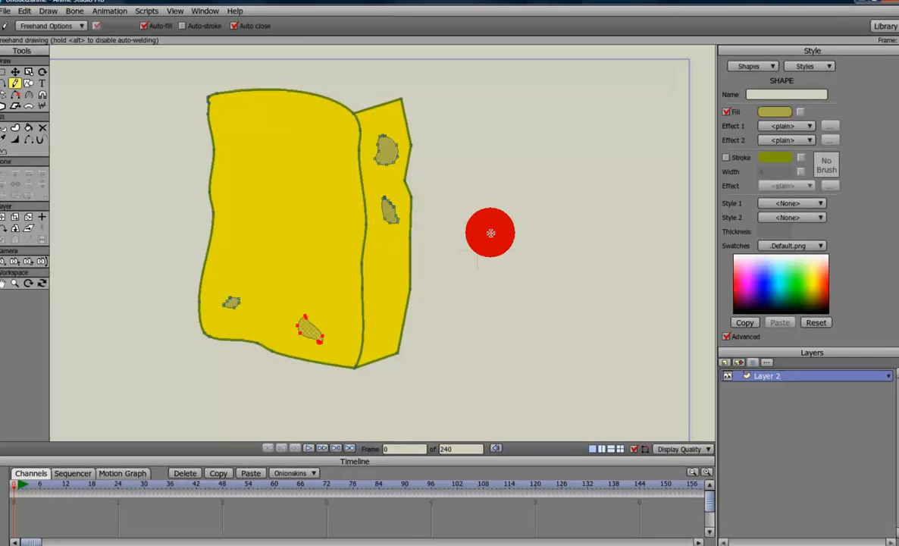
# Step: Render a preview of the spotted yellow block and close the render window
pyautogui.hotkey('ctrl', 'r')
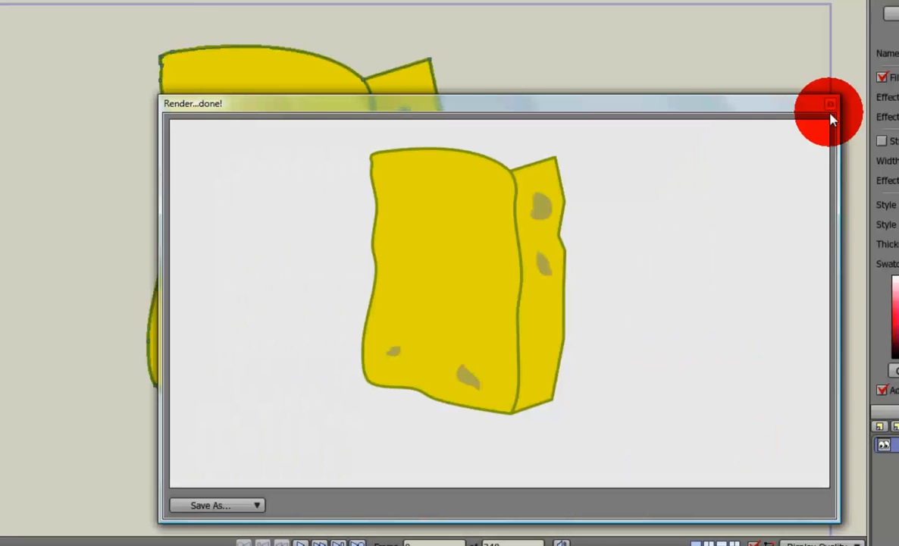
pyautogui.click(739, 145)
pyautogui.moveTo(441, 220); pyautogui.dragTo(442, 218)
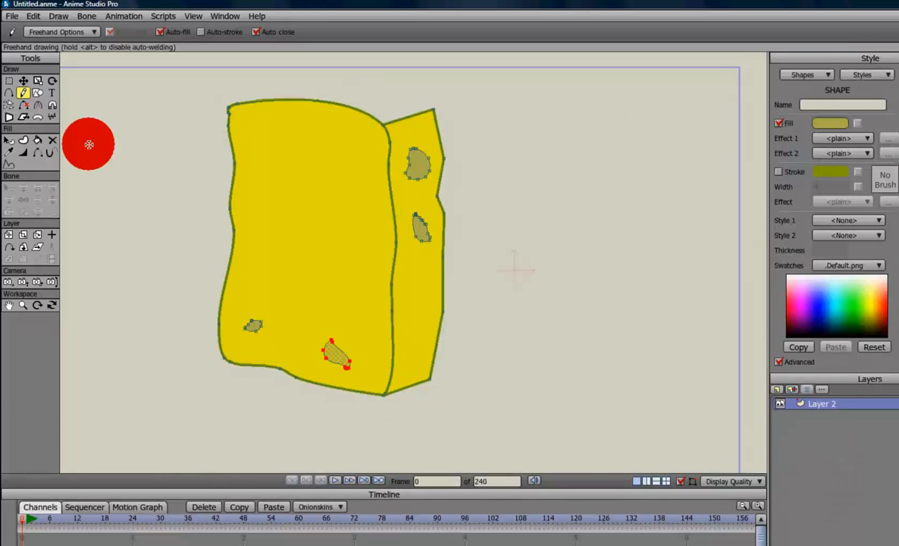
pyautogui.click(38, 106)
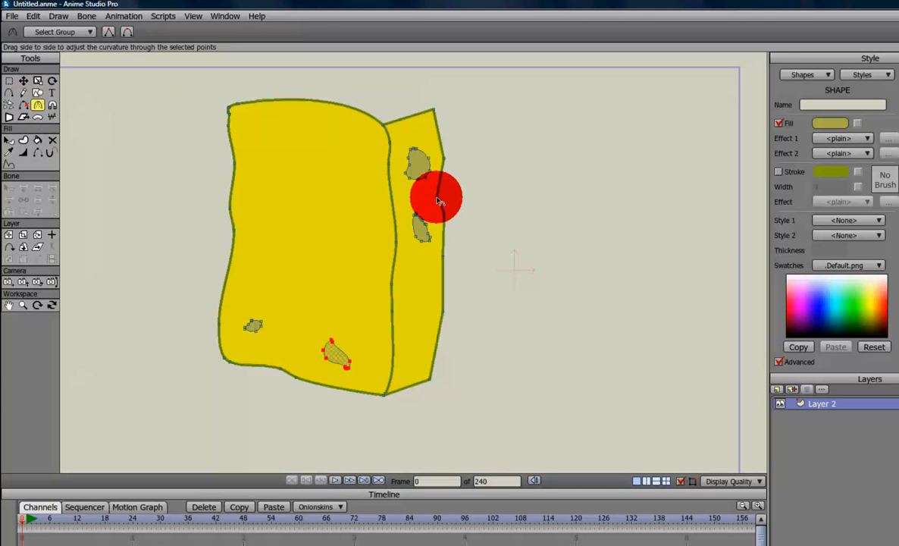
pyautogui.click(10, 80)
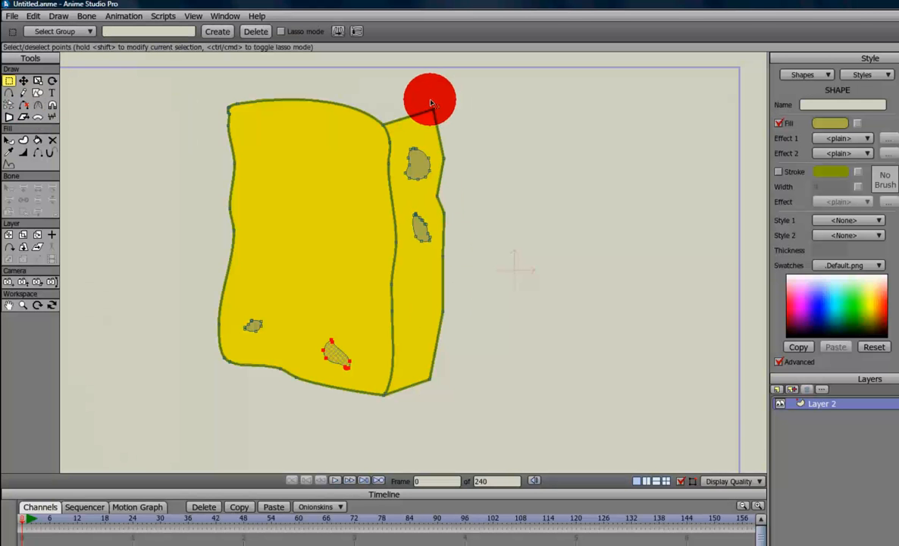
pyautogui.moveTo(431, 103); pyautogui.dragTo(470, 376)
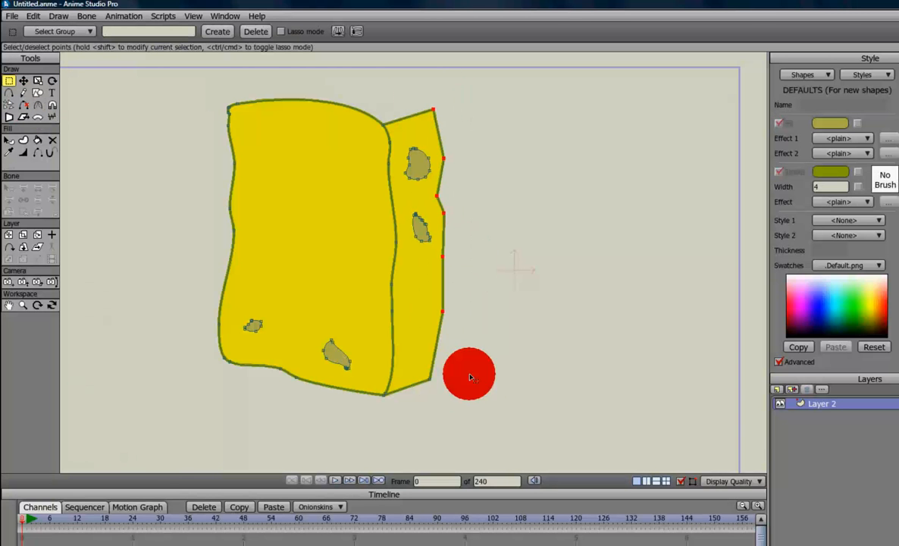
pyautogui.moveTo(422, 87); pyautogui.dragTo(476, 383)
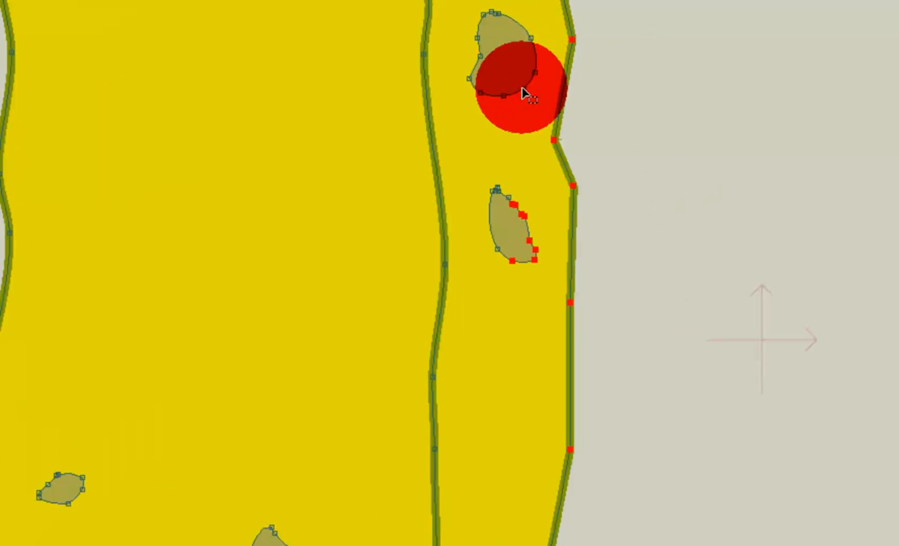
pyautogui.click(514, 212)
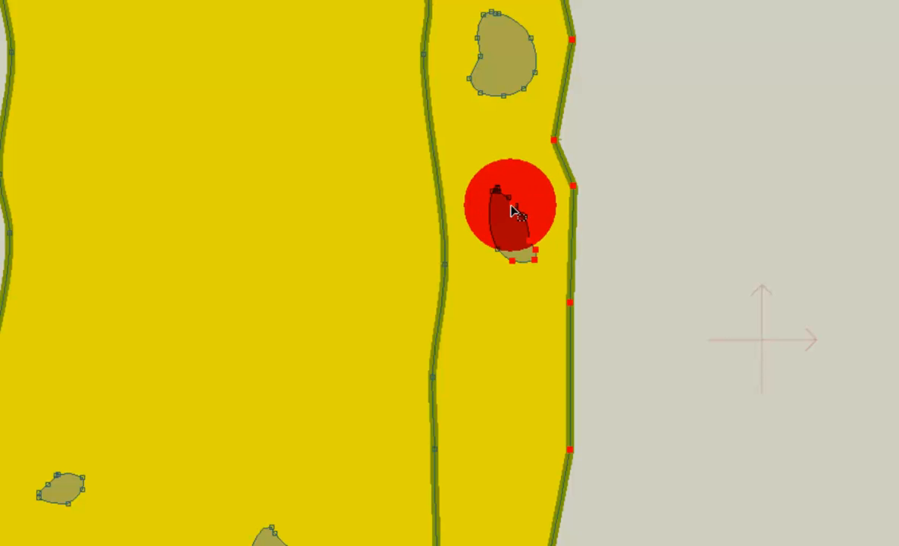
pyautogui.scroll(2, 515, 216)
pyautogui.scroll(4, 497, 316)
pyautogui.moveTo(507, 309); pyautogui.dragTo(498, 544)
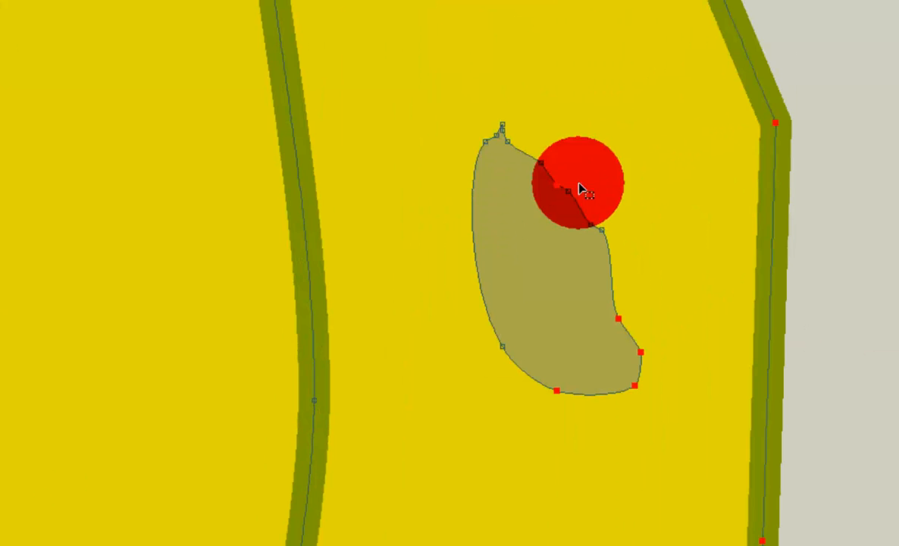
pyautogui.scroll(-3, 591, 231)
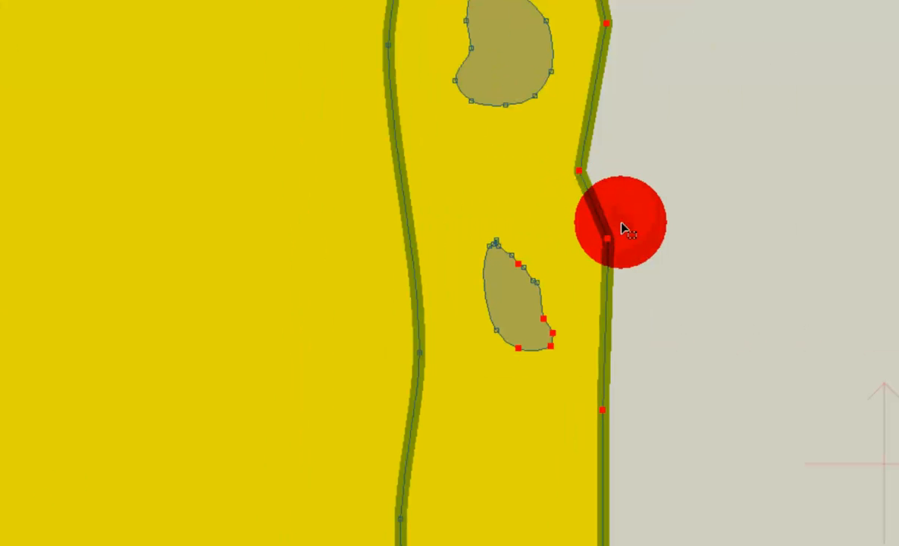
pyautogui.scroll(-2, 624, 227)
pyautogui.scroll(-1, 703, 207)
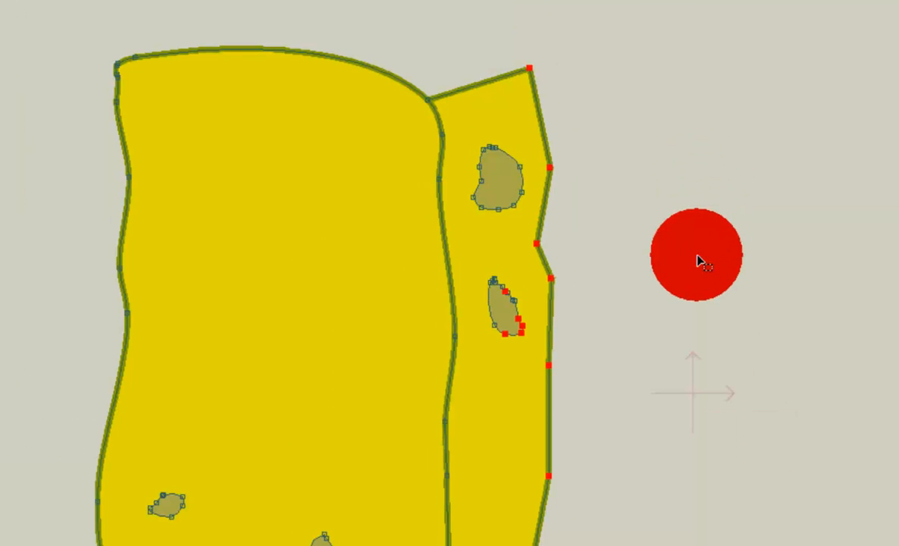
pyautogui.scroll(-2, 700, 260)
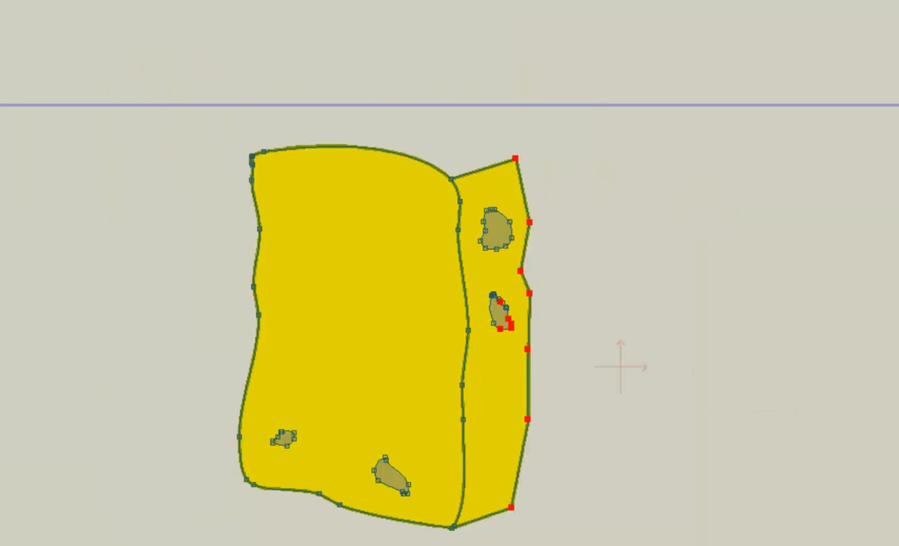
pyautogui.click(86, 176)
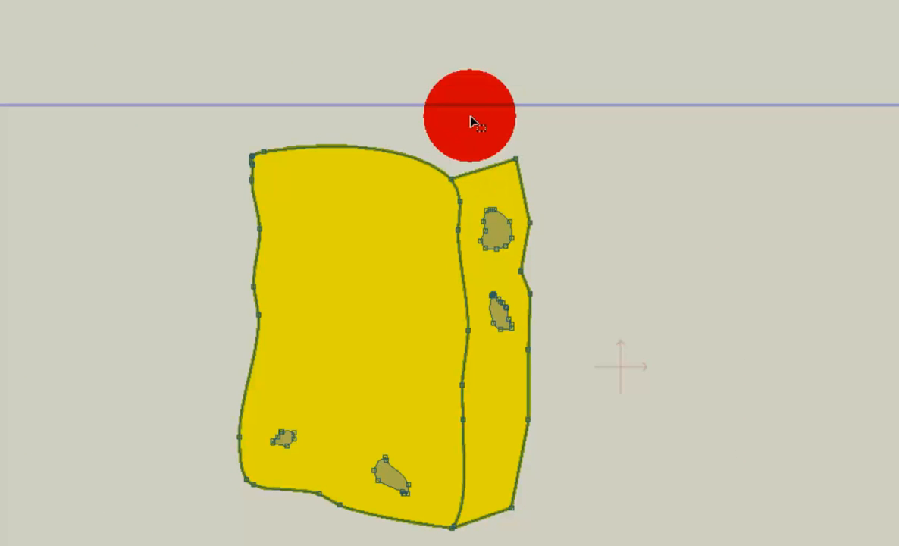
# Step: Select the seven points along the side face's outer edge and smooth them into curves with the Curvature tool
pyautogui.moveTo(470, 118); pyautogui.dragTo(605, 258)
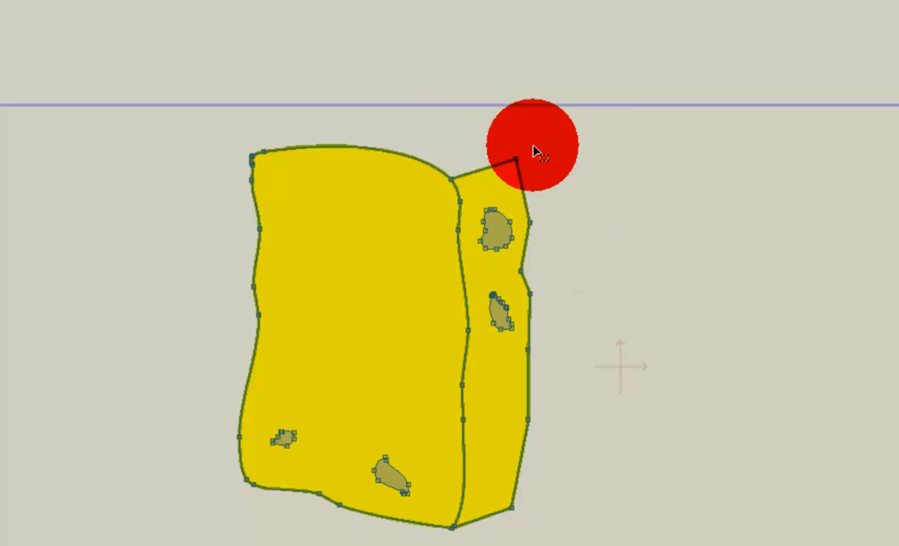
pyautogui.moveTo(503, 136)
pyautogui.mouseDown()
pyautogui.moveTo(501, 160)
pyautogui.moveTo(523, 215)
pyautogui.moveTo(511, 273)
pyautogui.moveTo(522, 345)
pyautogui.moveTo(502, 432)
pyautogui.moveTo(505, 496)
pyautogui.moveTo(561, 383)
pyautogui.moveTo(569, 246)
pyautogui.moveTo(501, 134)
pyautogui.moveTo(509, 135)
pyautogui.mouseUp()
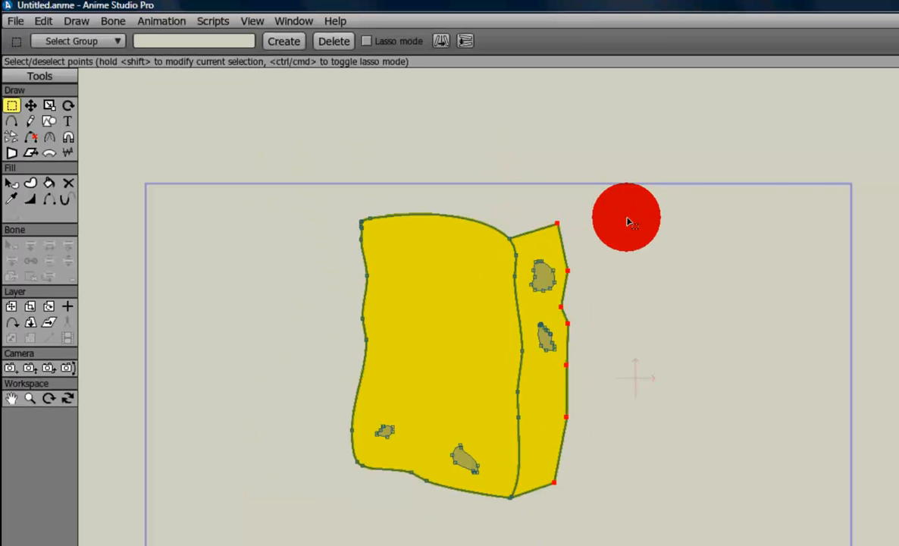
pyautogui.click(49, 138)
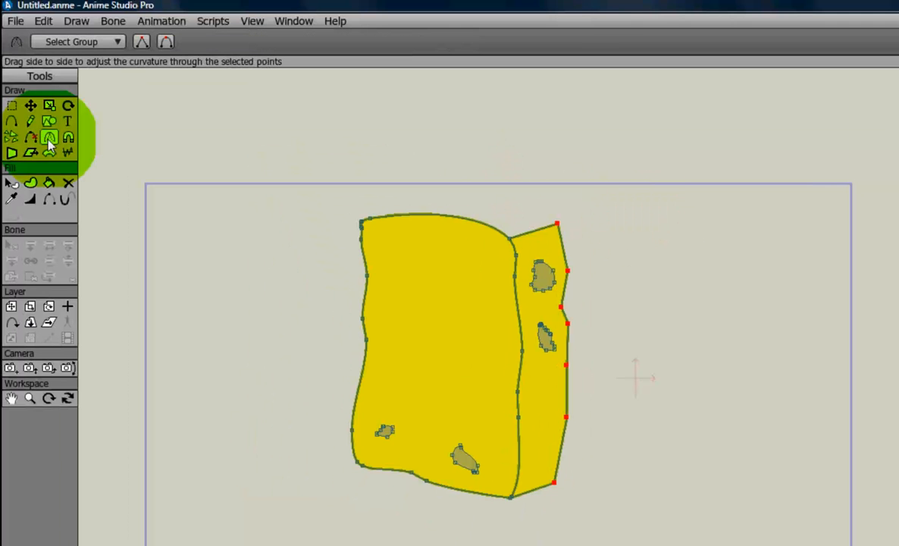
pyautogui.moveTo(576, 337); pyautogui.dragTo(847, 335)
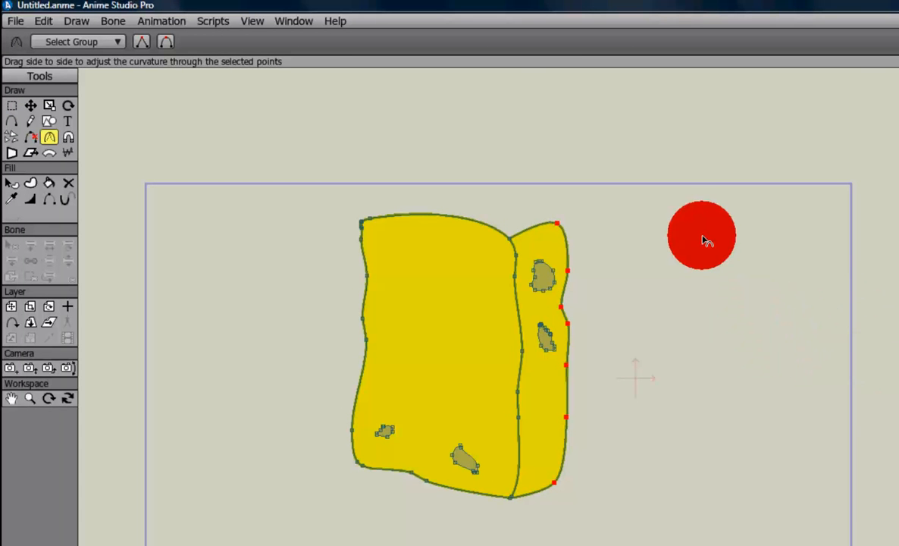
# Step: Apply the Perspective Points tool to the selected outer edge points to distort the side face slightly
pyautogui.scroll(-3, 707, 244)
pyautogui.scroll(3, 710, 247)
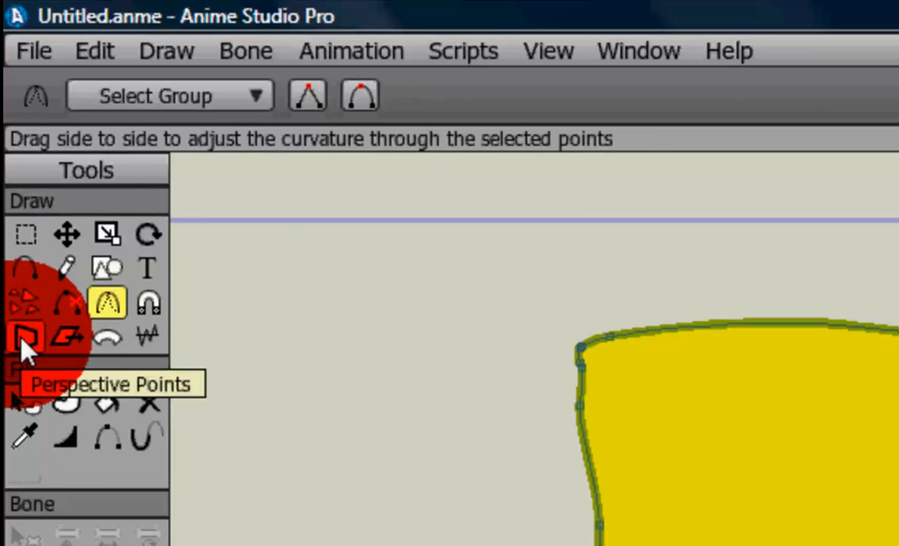
pyautogui.click(27, 382)
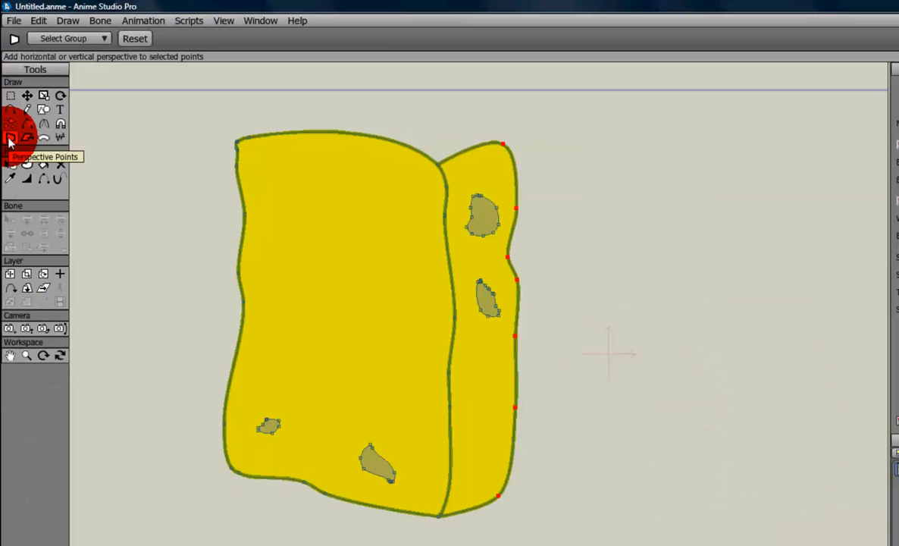
pyautogui.click(353, 336)
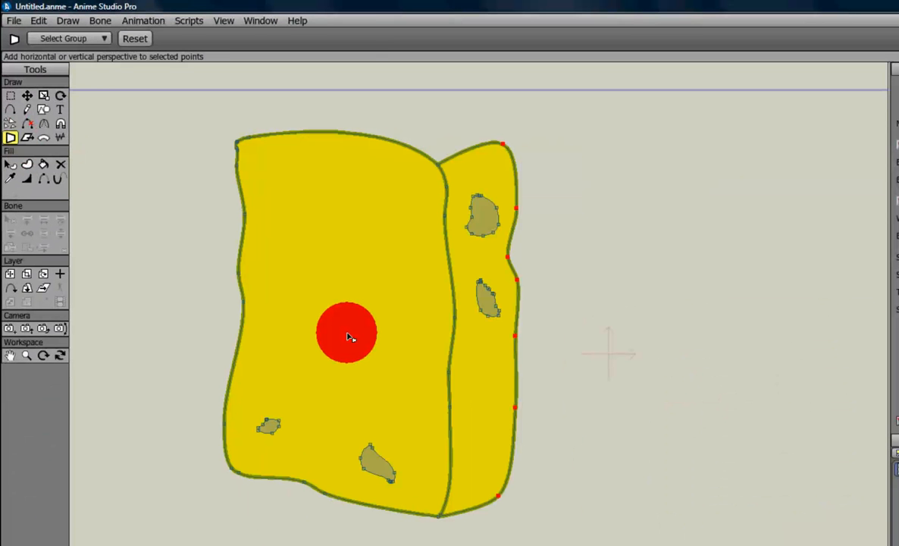
pyautogui.moveTo(353, 336); pyautogui.dragTo(373, 361)
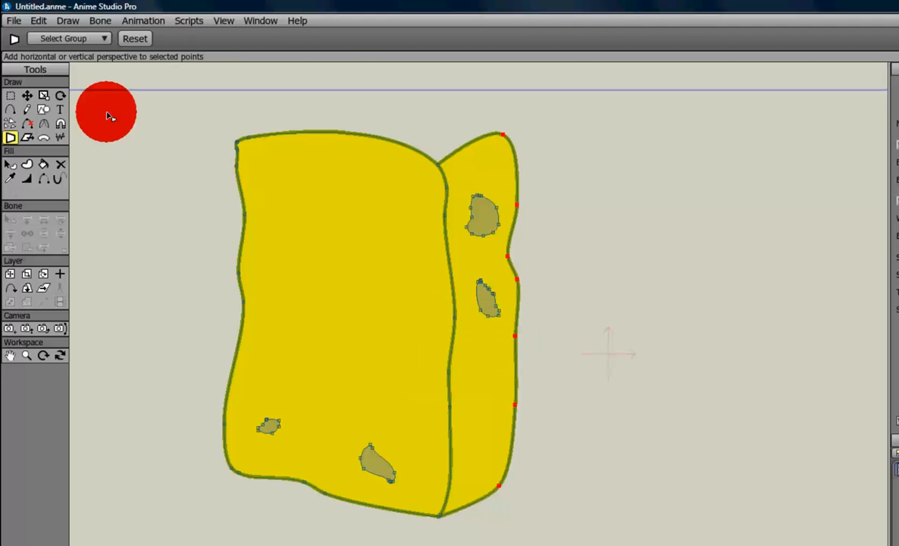
# Step: Select all points of the block and its spots, distort them with Perspective Points, and try skewing them
pyautogui.click(10, 97)
pyautogui.moveTo(176, 111)
pyautogui.mouseDown()
pyautogui.moveTo(201, 117)
pyautogui.moveTo(602, 445)
pyautogui.moveTo(645, 541)
pyautogui.moveTo(636, 503)
pyautogui.mouseUp()
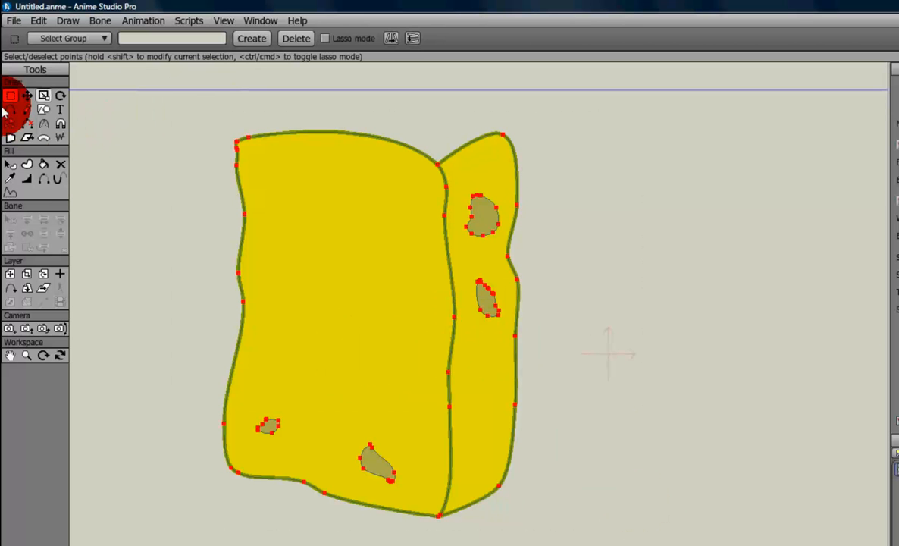
pyautogui.click(10, 135)
pyautogui.moveTo(527, 217)
pyautogui.mouseDown()
pyautogui.moveTo(645, 271)
pyautogui.moveTo(646, 281)
pyautogui.moveTo(488, 328)
pyautogui.moveTo(333, 348)
pyautogui.moveTo(477, 347)
pyautogui.moveTo(678, 367)
pyautogui.moveTo(666, 452)
pyautogui.moveTo(626, 538)
pyautogui.moveTo(594, 229)
pyautogui.moveTo(597, 148)
pyautogui.moveTo(493, 323)
pyautogui.moveTo(390, 351)
pyautogui.moveTo(750, 367)
pyautogui.moveTo(539, 404)
pyautogui.moveTo(524, 339)
pyautogui.moveTo(508, 347)
pyautogui.mouseUp()
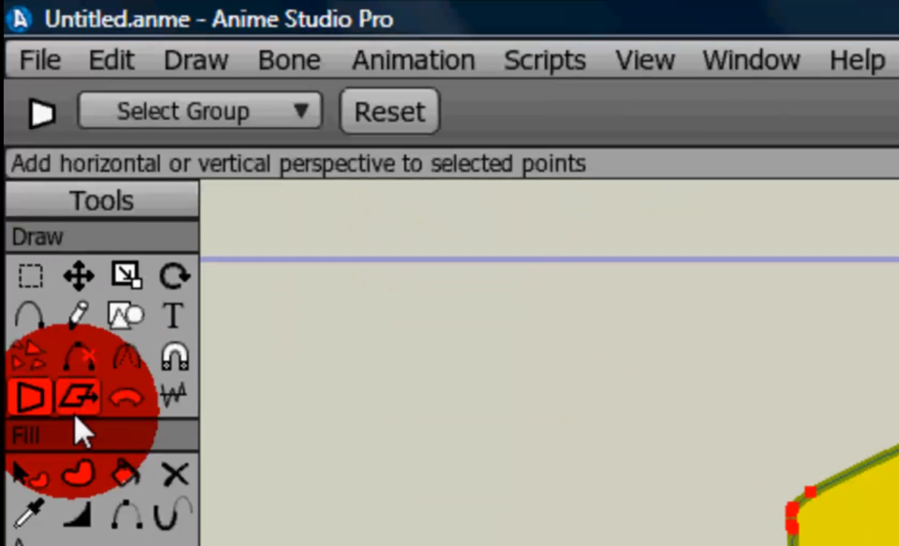
pyautogui.click(38, 195)
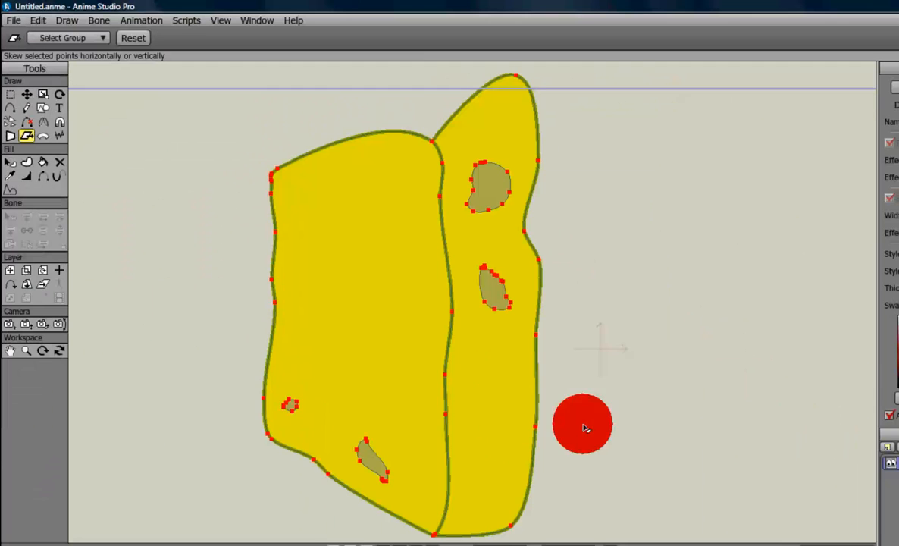
pyautogui.moveTo(582, 425)
pyautogui.mouseDown()
pyautogui.moveTo(594, 418)
pyautogui.moveTo(568, 345)
pyautogui.moveTo(565, 241)
pyautogui.moveTo(555, 344)
pyautogui.moveTo(481, 501)
pyautogui.moveTo(269, 477)
pyautogui.moveTo(643, 415)
pyautogui.moveTo(803, 415)
pyautogui.moveTo(344, 429)
pyautogui.moveTo(557, 409)
pyautogui.moveTo(564, 383)
pyautogui.moveTo(551, 381)
pyautogui.moveTo(548, 428)
pyautogui.moveTo(616, 426)
pyautogui.moveTo(609, 419)
pyautogui.mouseUp()
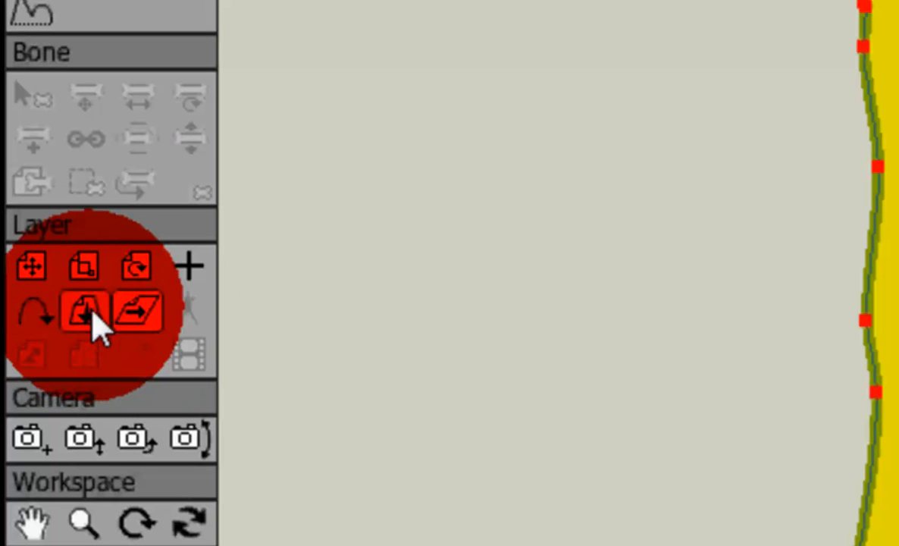
# Step: Rotate the block's layer in 3D to about 5.93 in X and 17.49 in Y
pyautogui.click(89, 318)
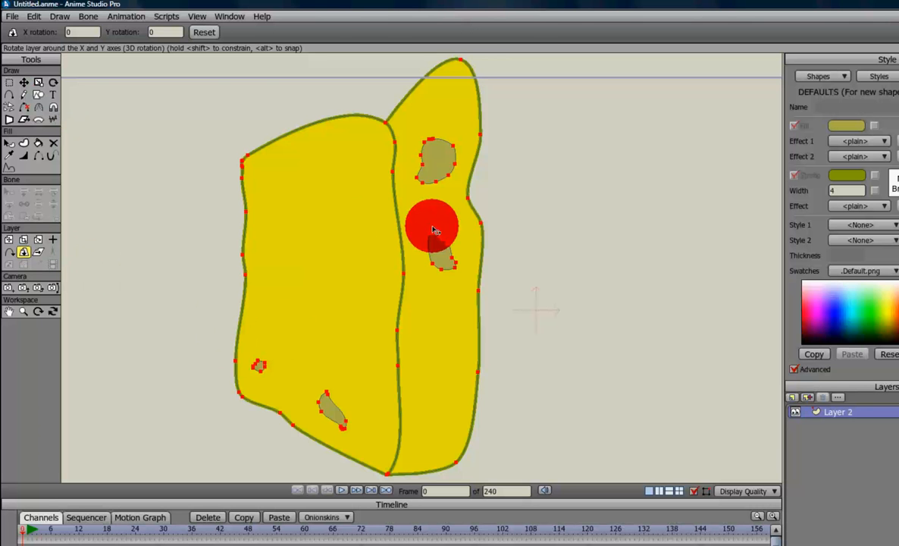
pyautogui.moveTo(159, 327)
pyautogui.mouseDown()
pyautogui.moveTo(168, 294)
pyautogui.moveTo(487, 356)
pyautogui.moveTo(531, 351)
pyautogui.moveTo(307, 361)
pyautogui.moveTo(182, 344)
pyautogui.moveTo(450, 339)
pyautogui.moveTo(181, 341)
pyautogui.moveTo(260, 353)
pyautogui.moveTo(341, 349)
pyautogui.moveTo(188, 338)
pyautogui.moveTo(475, 335)
pyautogui.mouseUp()
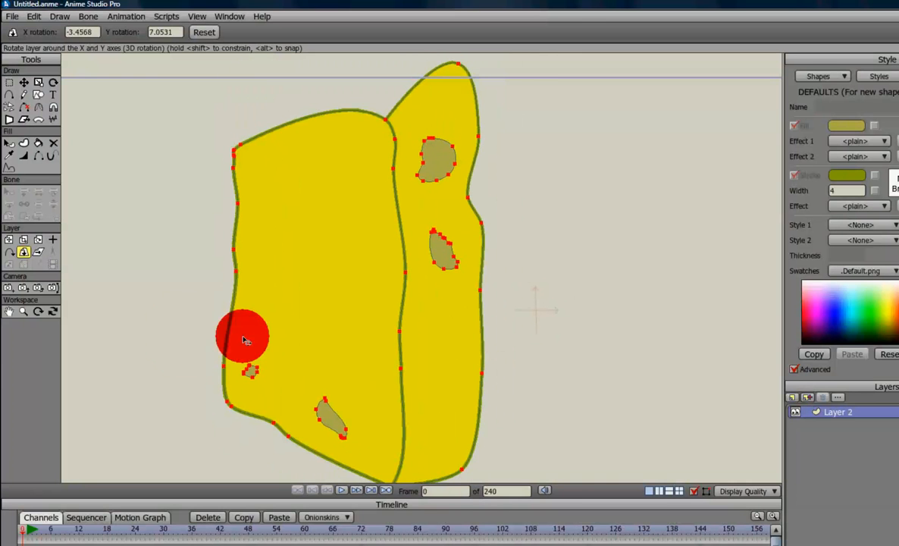
pyautogui.moveTo(180, 301)
pyautogui.mouseDown()
pyautogui.moveTo(373, 319)
pyautogui.moveTo(224, 321)
pyautogui.mouseUp()
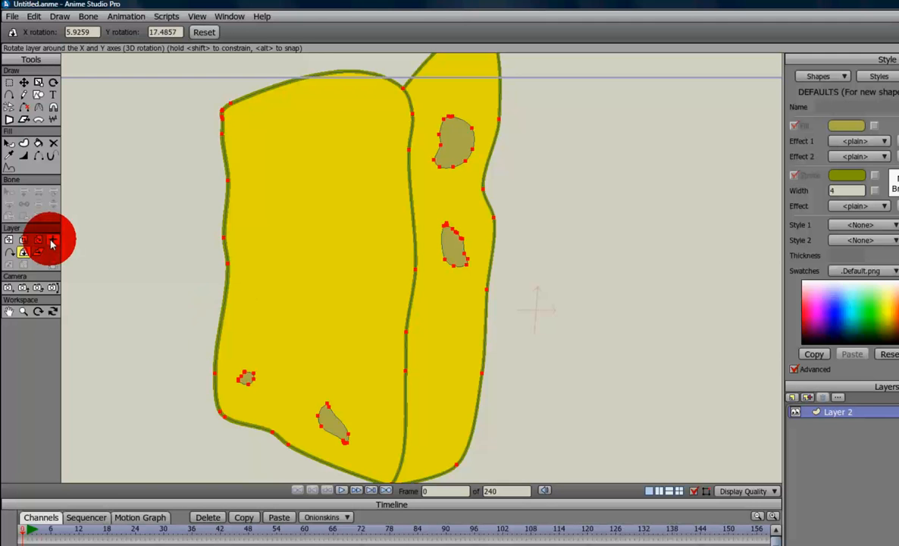
# Step: Set the layer origin beyond the block's side face at X 1.3386, Y 0.0045, and rotate the layer in 3D about it
pyautogui.click(52, 241)
pyautogui.click(747, 308)
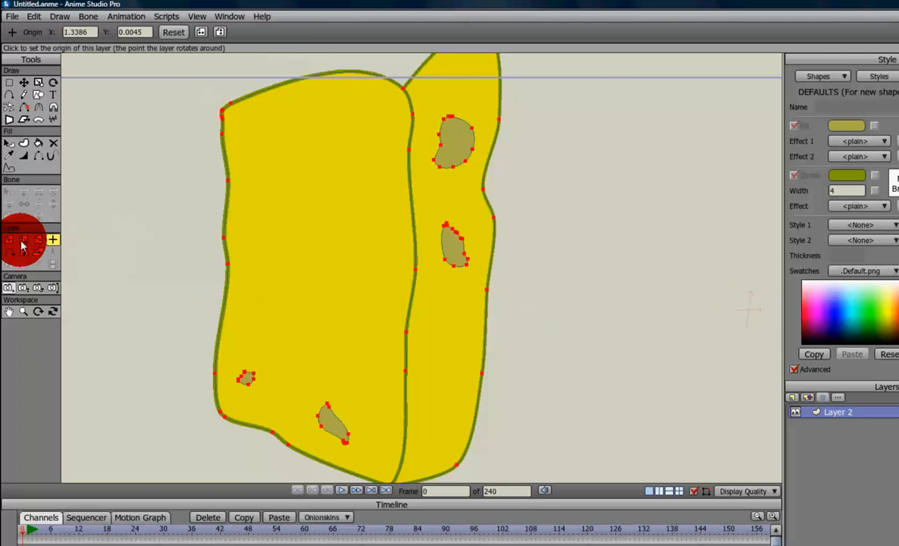
pyautogui.click(24, 250)
pyautogui.moveTo(177, 263)
pyautogui.mouseDown()
pyautogui.moveTo(391, 323)
pyautogui.moveTo(202, 307)
pyautogui.moveTo(124, 317)
pyautogui.mouseUp()
# Step: Move the layer origin onto the block's front face at X -0.8146, Y 0.2475
pyautogui.click(52, 240)
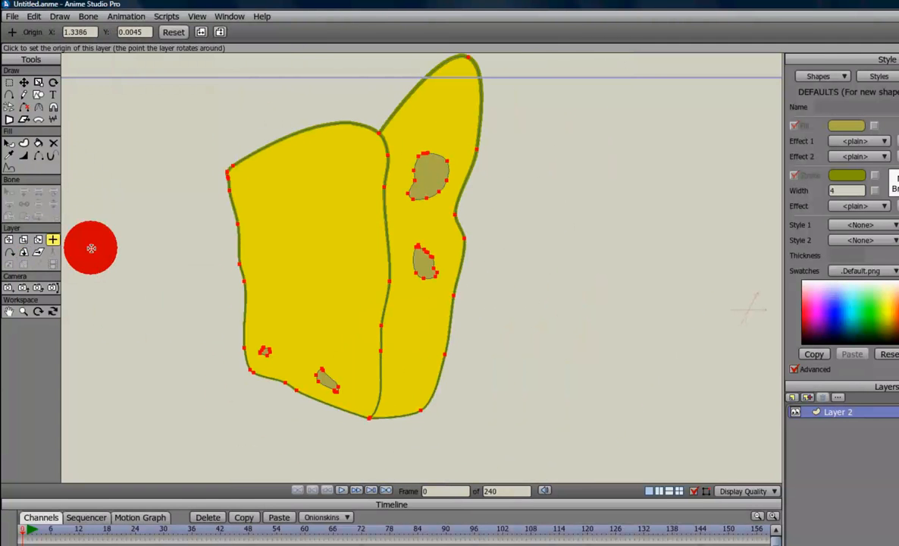
pyautogui.click(336, 263)
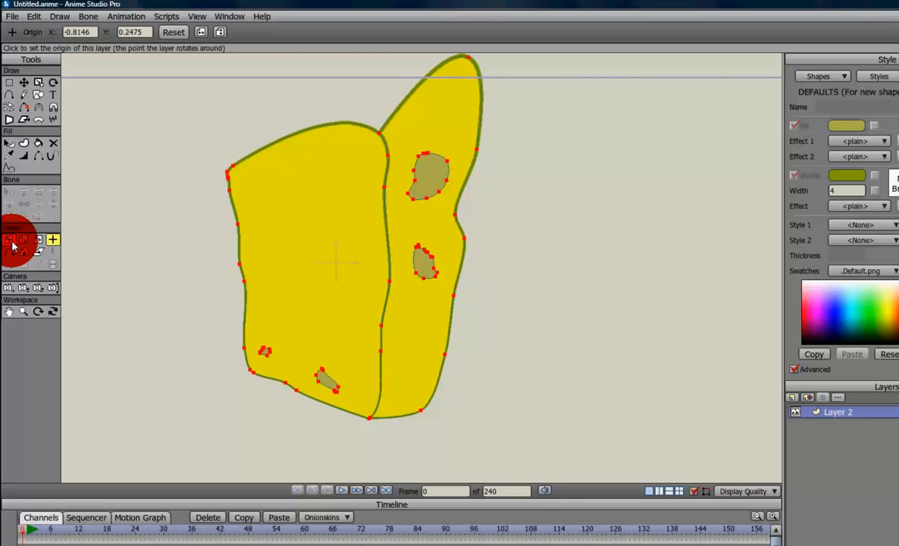
# Step: Draw a filled, stroked oval in the empty area beside the block's side face
pyautogui.click(40, 97)
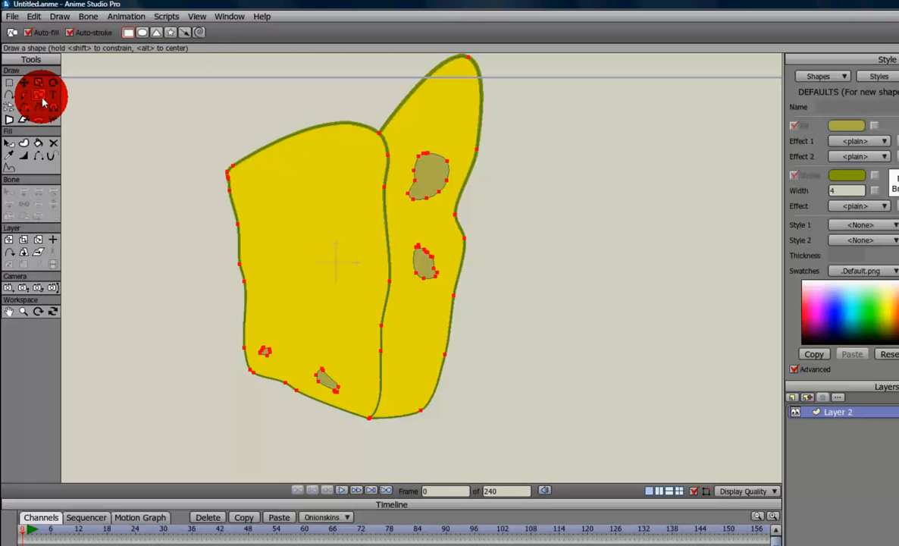
pyautogui.click(141, 32)
pyautogui.moveTo(534, 244); pyautogui.dragTo(598, 349)
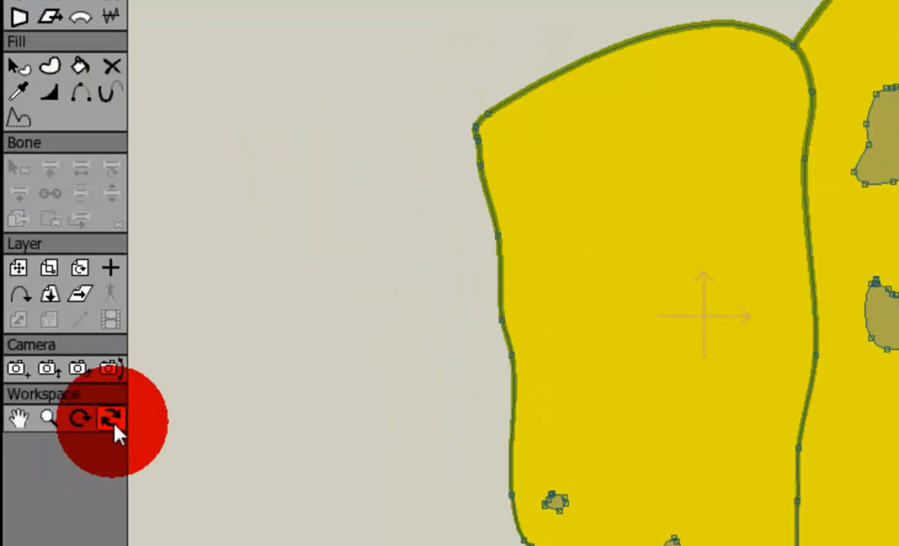
# Step: Orbit the workspace to view the flat layer edge-on, and reset the view
pyautogui.click(113, 421)
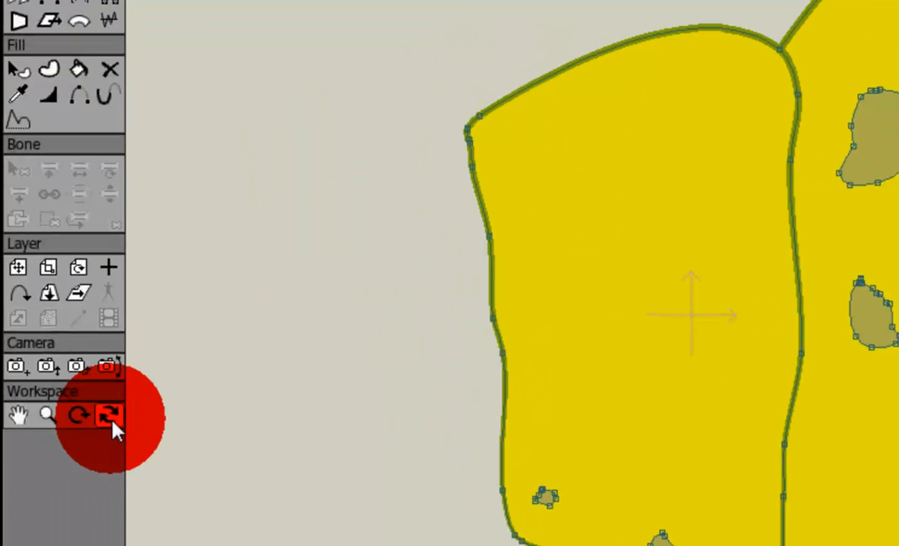
pyautogui.moveTo(319, 432); pyautogui.dragTo(466, 498)
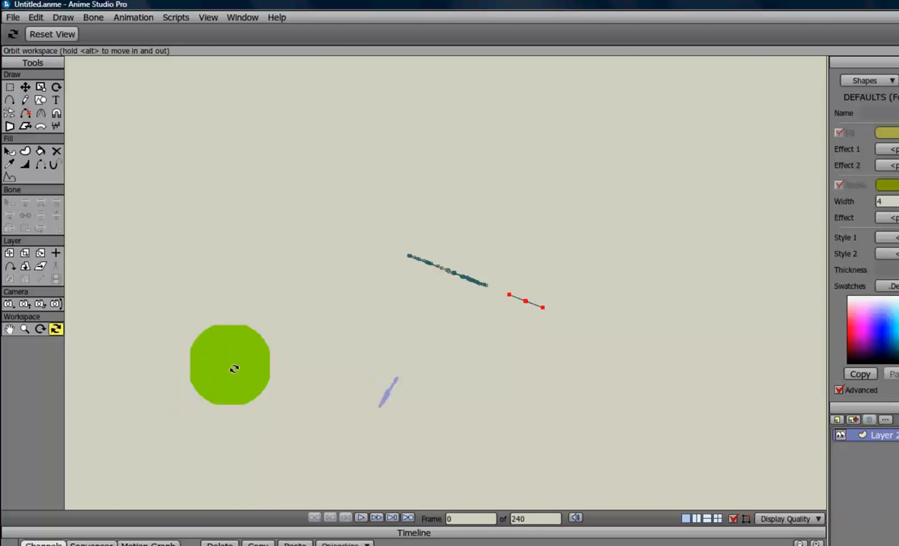
pyautogui.moveTo(234, 368); pyautogui.dragTo(290, 364)
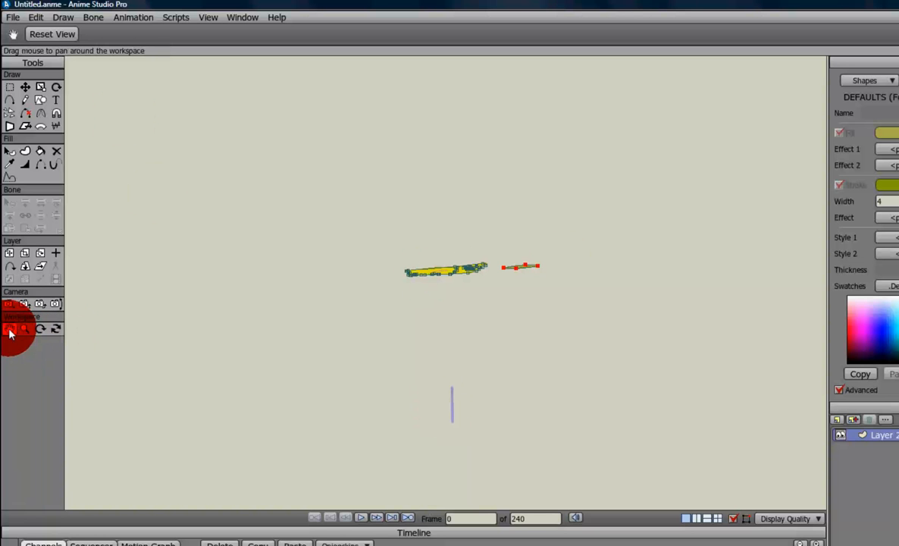
pyautogui.click(9, 86)
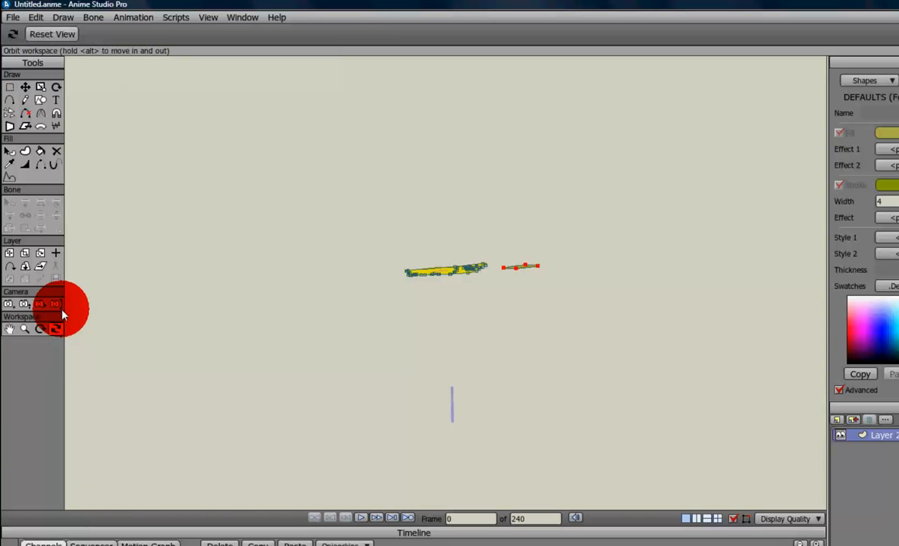
pyautogui.click(53, 34)
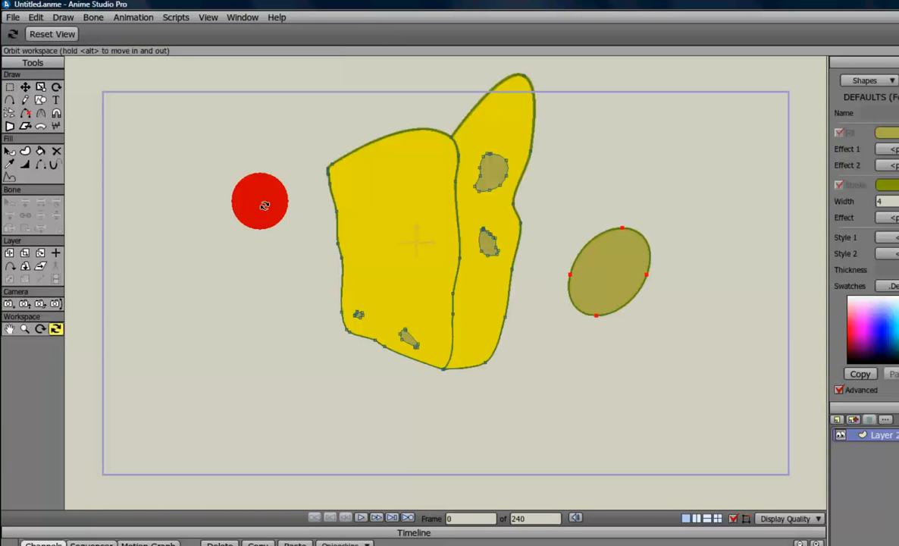
# Step: Start a new blank document in place of the sponge block drawing
pyautogui.click(13, 17)
pyautogui.click(24, 31)
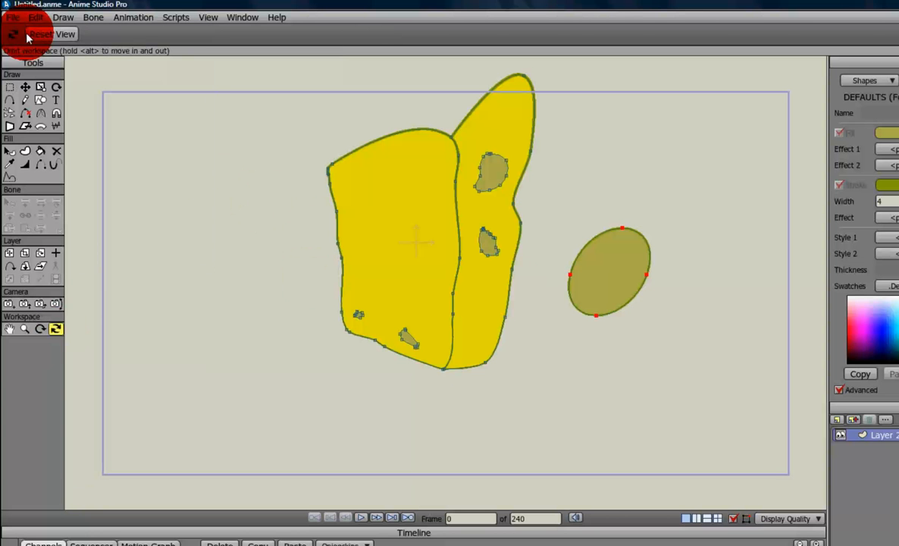
pyautogui.click(529, 348)
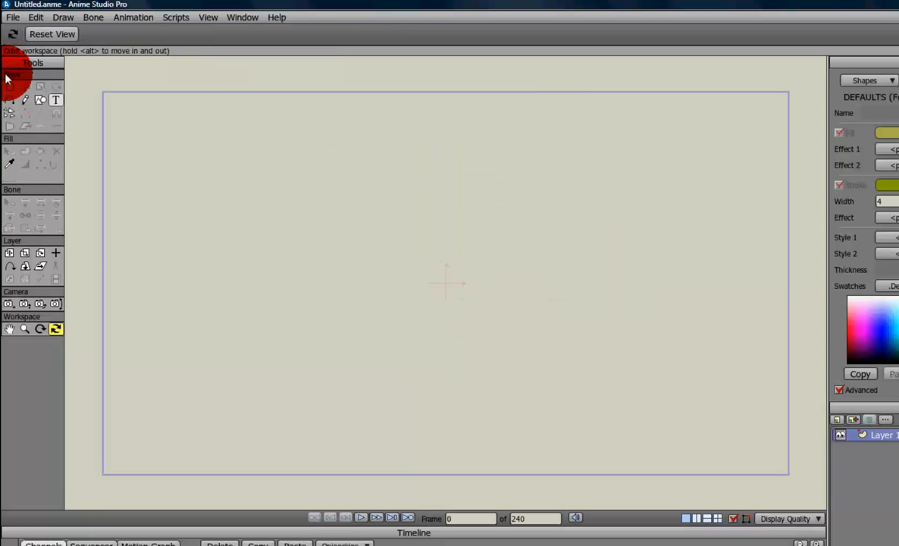
# Step: Draw a large filled, stroked circle over the middle of the canvas, replacing a first attempt at a narrow oval
pyautogui.click(40, 99)
pyautogui.click(148, 37)
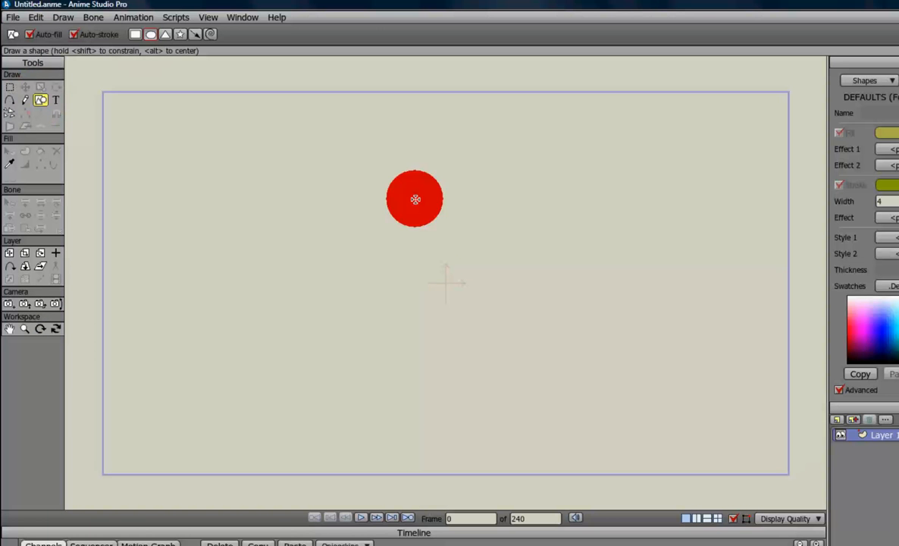
pyautogui.moveTo(355, 182)
pyautogui.mouseDown()
pyautogui.moveTo(622, 279)
pyautogui.moveTo(649, 322)
pyautogui.moveTo(597, 457)
pyautogui.moveTo(429, 459)
pyautogui.moveTo(430, 297)
pyautogui.moveTo(638, 321)
pyautogui.moveTo(349, 335)
pyautogui.moveTo(616, 272)
pyautogui.moveTo(394, 314)
pyautogui.mouseUp()
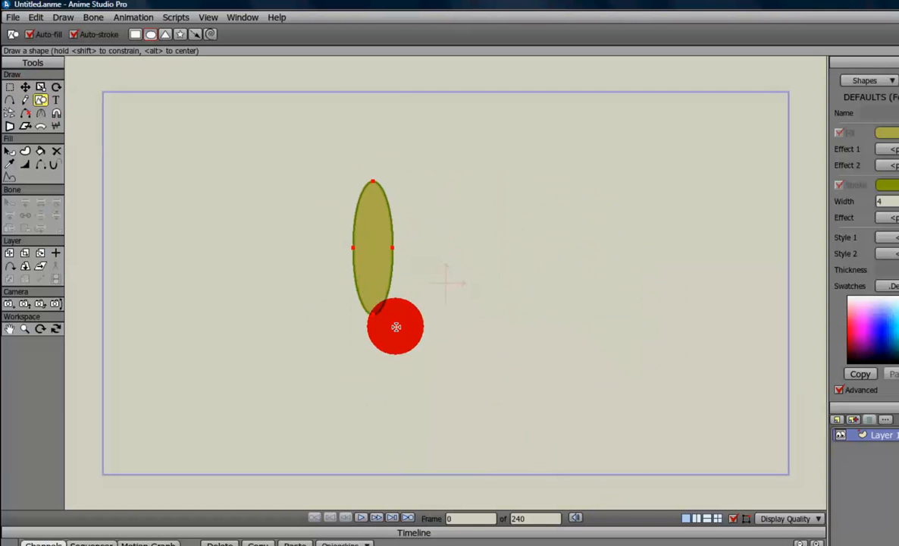
pyautogui.hotkey('ctrl', 'z')
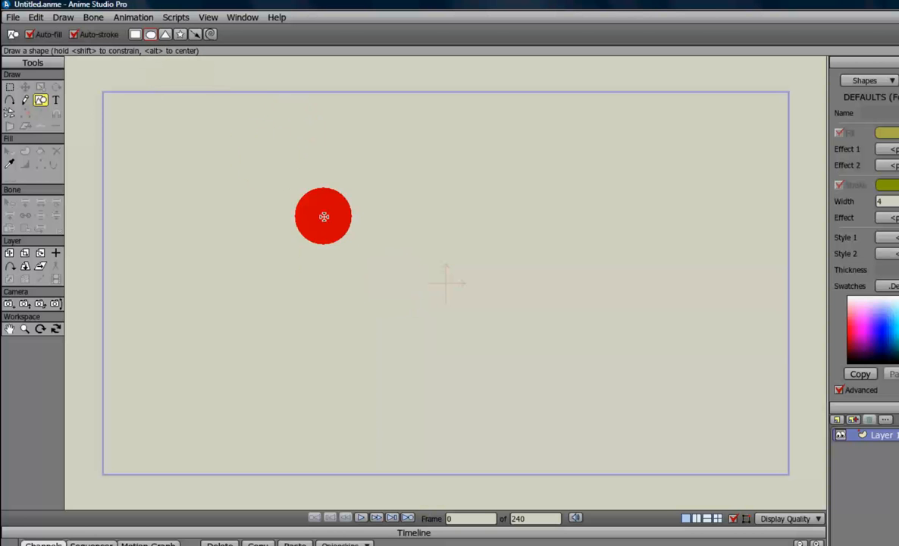
pyautogui.moveTo(304, 138)
pyautogui.mouseDown()
pyautogui.moveTo(397, 236)
pyautogui.moveTo(522, 334)
pyautogui.mouseUp()
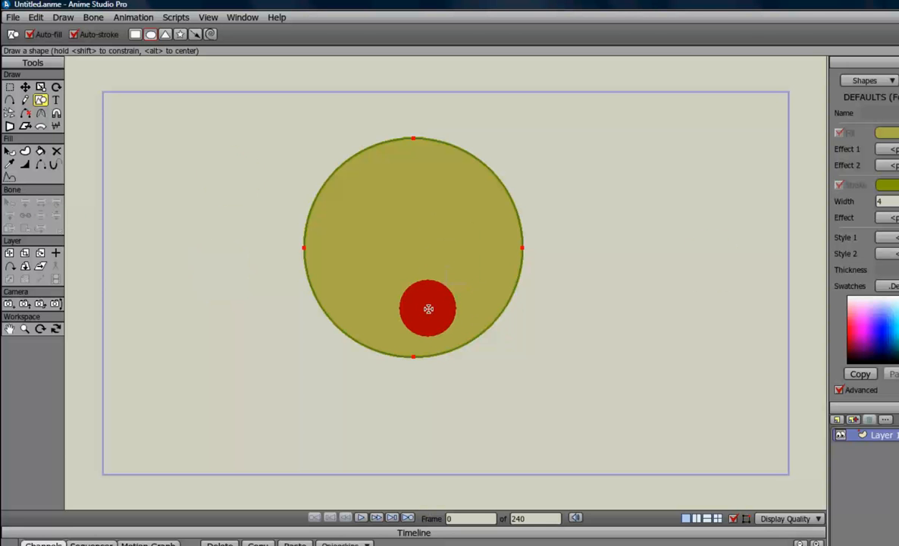
# Step: Set the layer origin well outside the circle at X 1.4273, Y 0.2002, and try rotating the layer in 3D about it
pyautogui.click(55, 252)
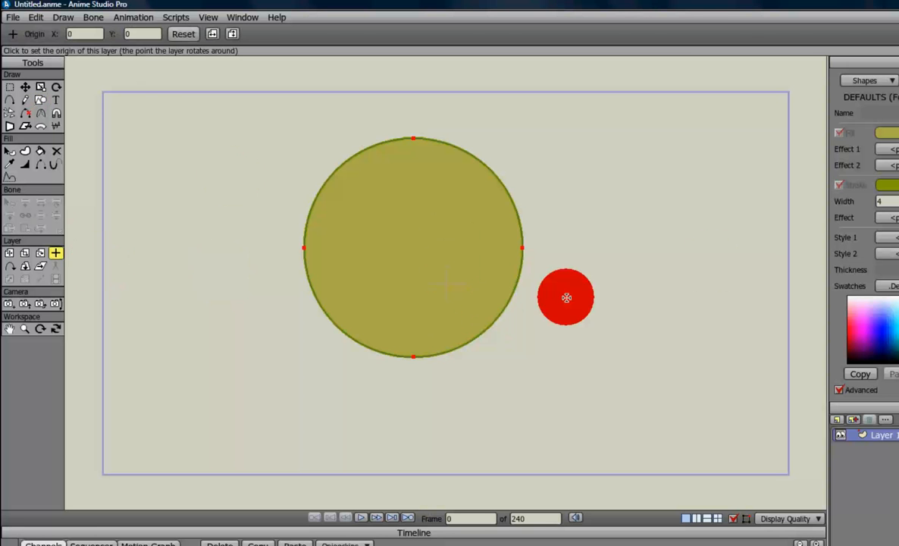
pyautogui.click(574, 254)
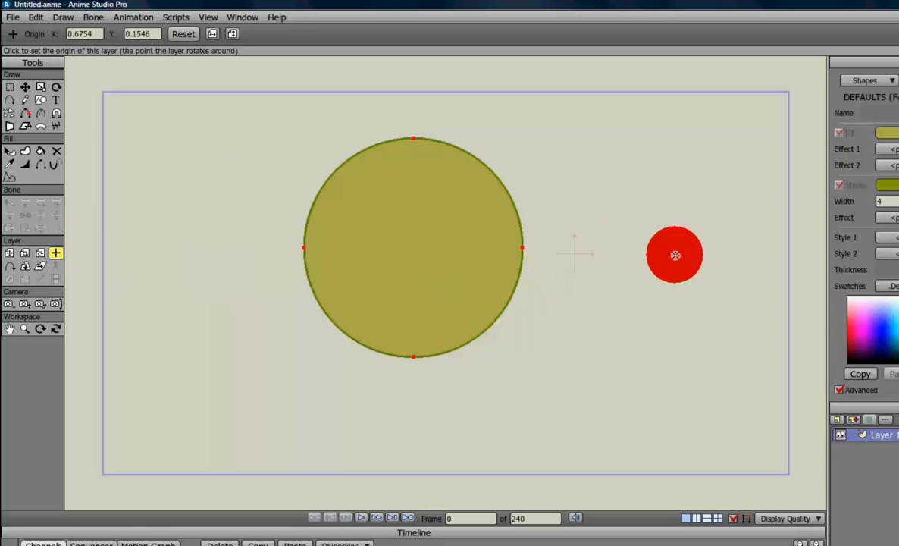
pyautogui.click(718, 243)
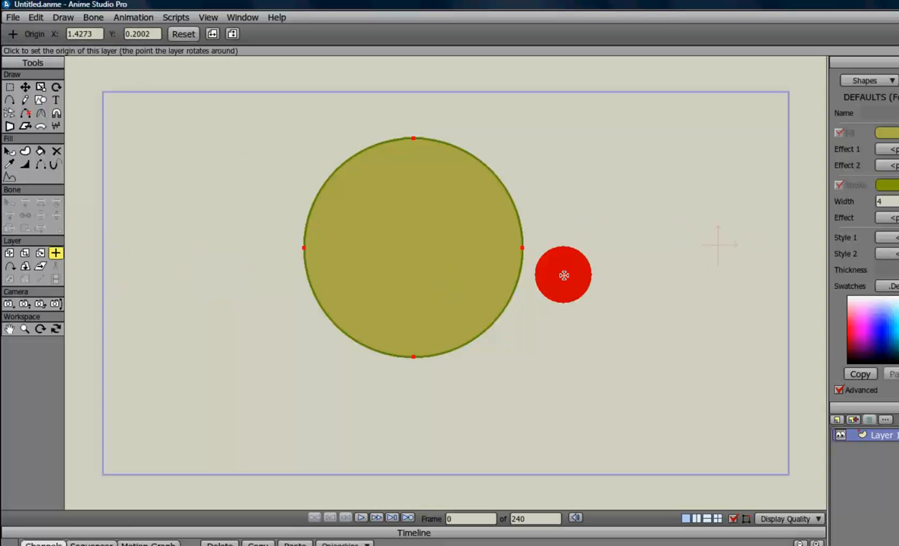
pyautogui.click(25, 266)
pyautogui.moveTo(210, 248); pyautogui.dragTo(259, 297)
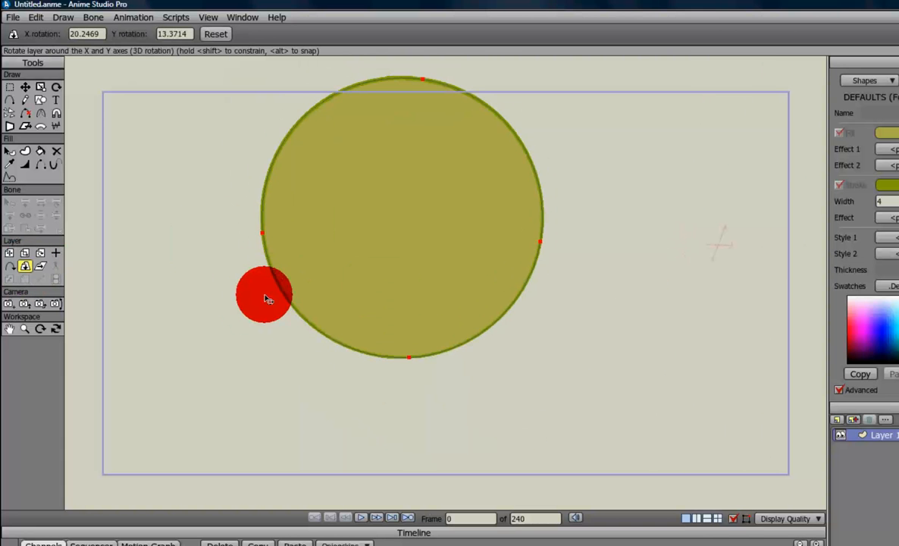
pyautogui.hotkey('ctrl', 'z')
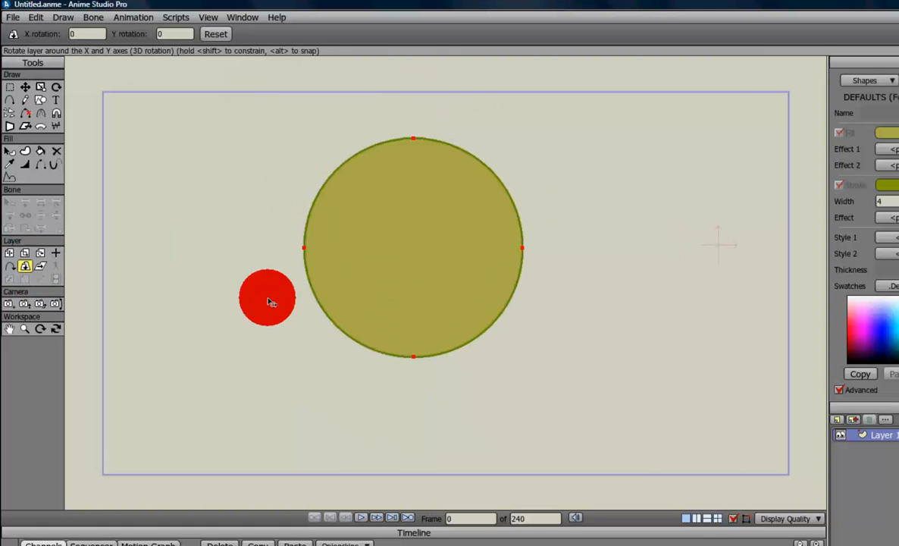
# Step: Move the layer origin inside the circle at X -0.1872, Y 0.1969, and rotate the layer in 3D to about X 23.95, Y 11.61
pyautogui.click(51, 255)
pyautogui.moveTo(331, 235); pyautogui.dragTo(409, 245)
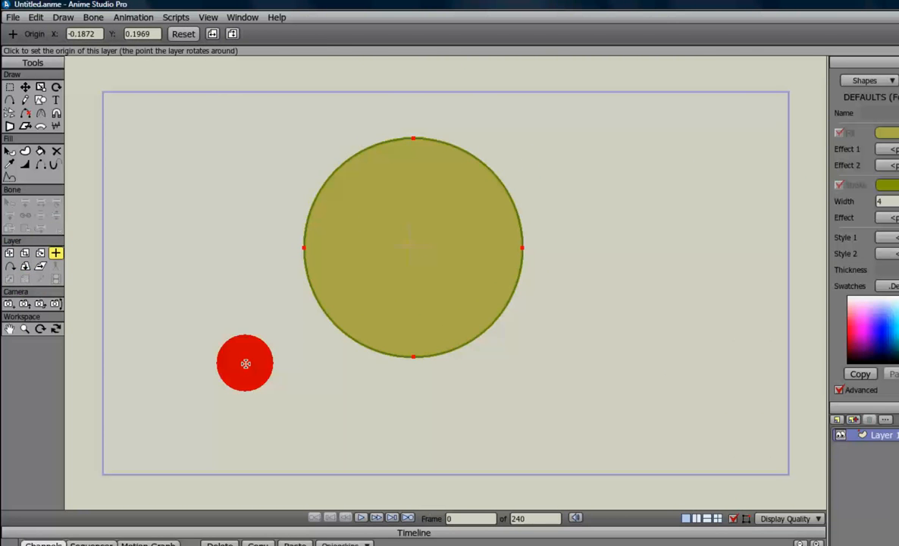
pyautogui.click(26, 267)
pyautogui.moveTo(250, 265); pyautogui.dragTo(127, 311)
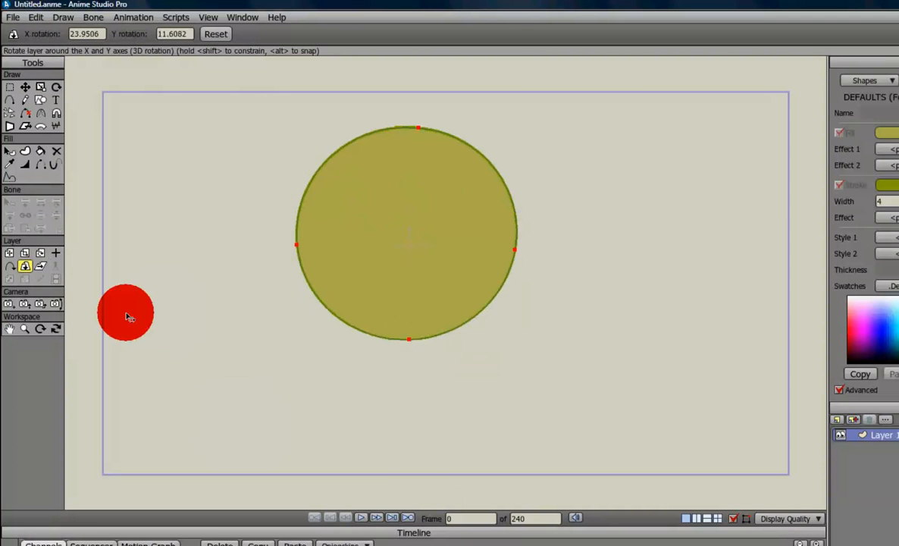
# Step: Shear the layer that holds the circle
pyautogui.click(41, 265)
pyautogui.moveTo(190, 280); pyautogui.dragTo(196, 217)
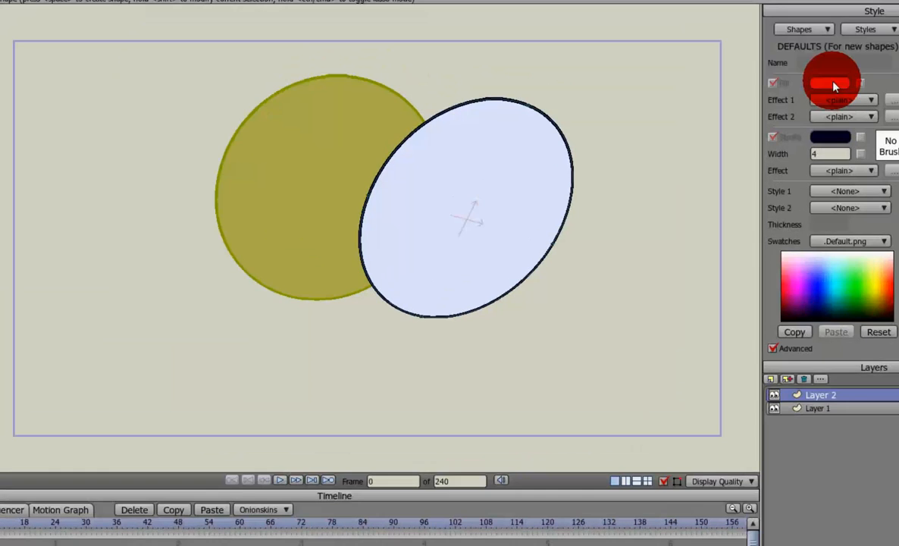
# Step: Examine the fill color's hex code in the Color Picker and close it without changes
pyautogui.click(768, 116)
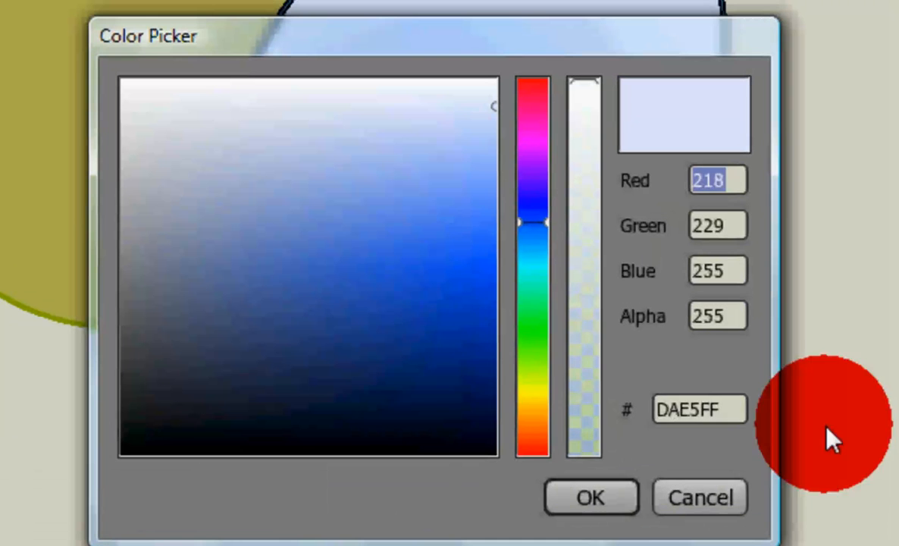
pyautogui.moveTo(724, 410); pyautogui.dragTo(623, 403)
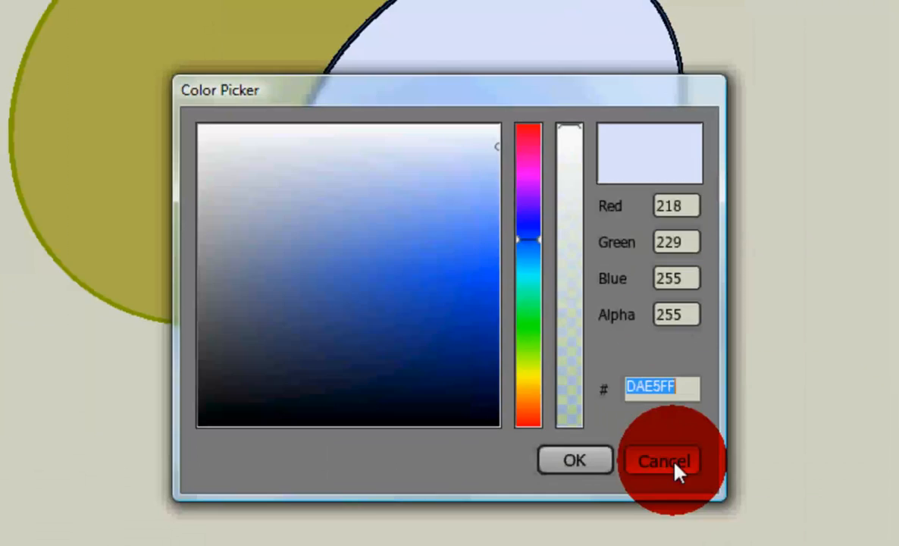
pyautogui.click(714, 502)
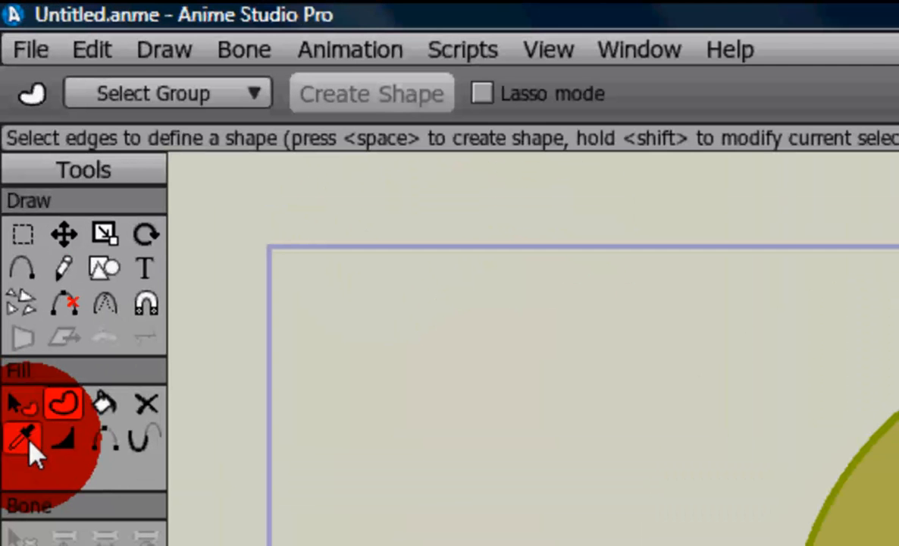
# Step: Sample the olive circle's style with the Eyedropper, followed by the pale blue oval's style
pyautogui.click(25, 442)
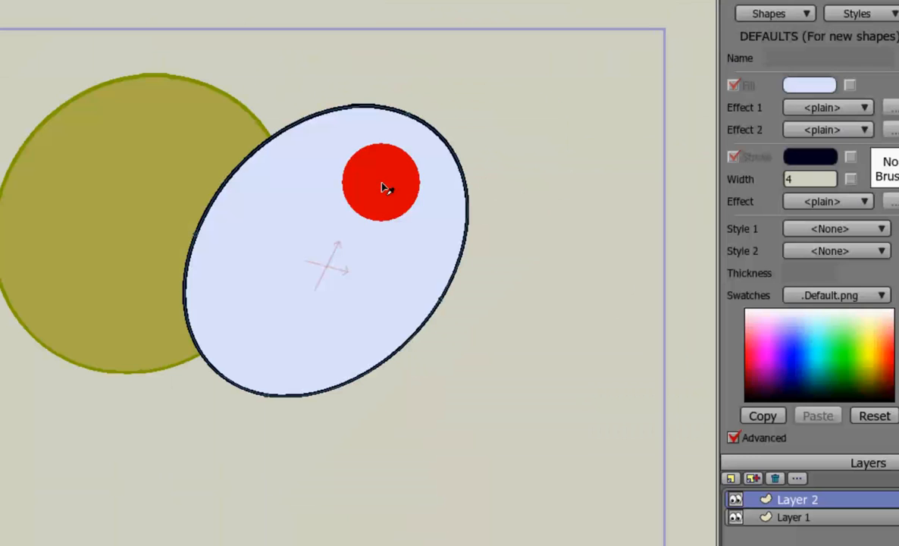
pyautogui.click(94, 188)
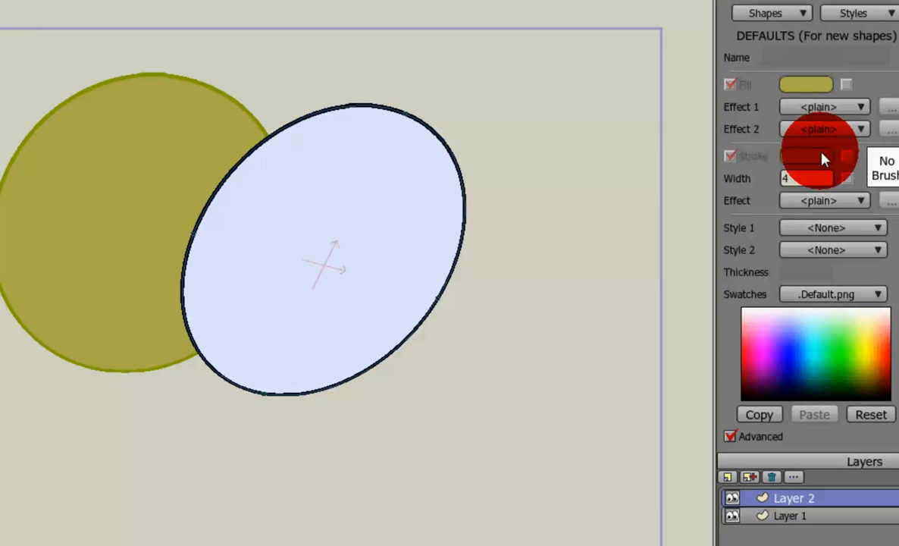
pyautogui.click(405, 205)
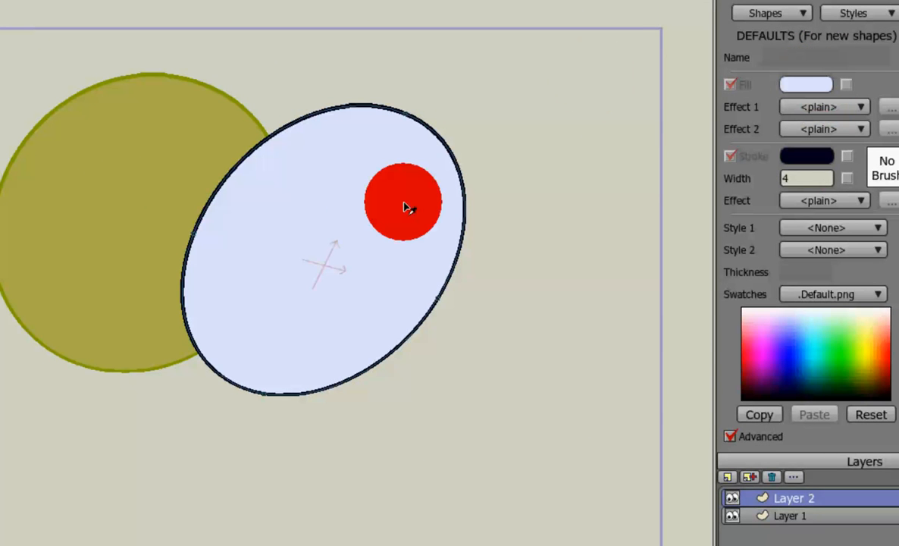
# Step: Create a shape from the circle's edges on Layer 1 using the sampled pale blue fill and dark stroke
pyautogui.click(814, 517)
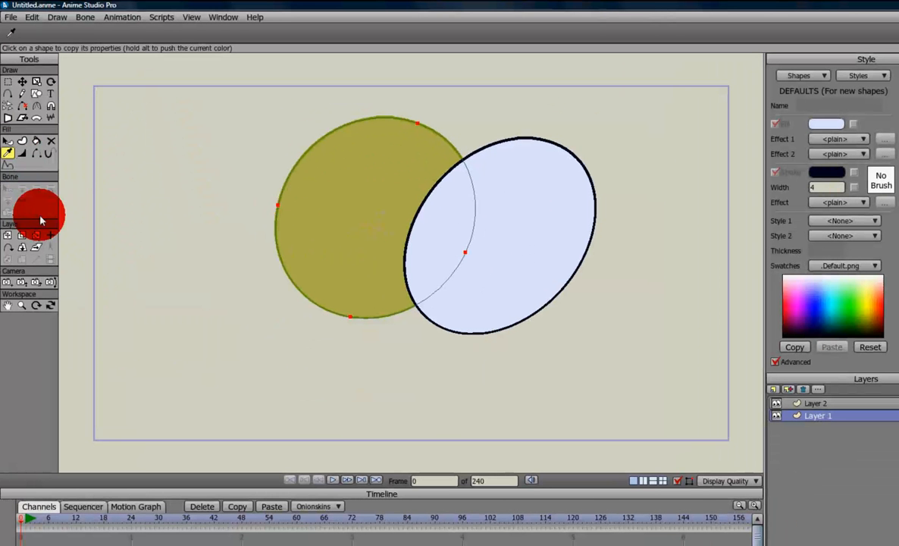
pyautogui.click(22, 141)
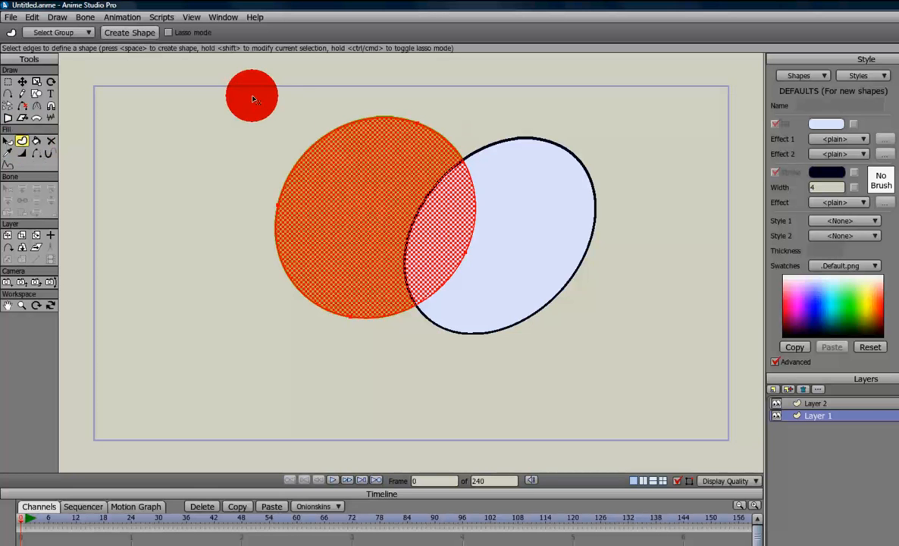
pyautogui.press('space')
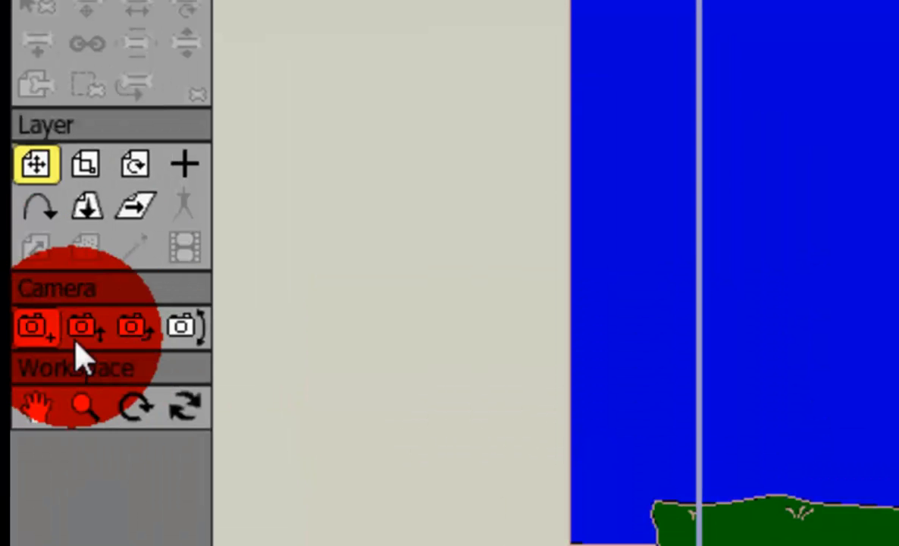
# Step: Track the camera around the church scene, leaving the church slightly lower and left of the frame's center
pyautogui.click(35, 326)
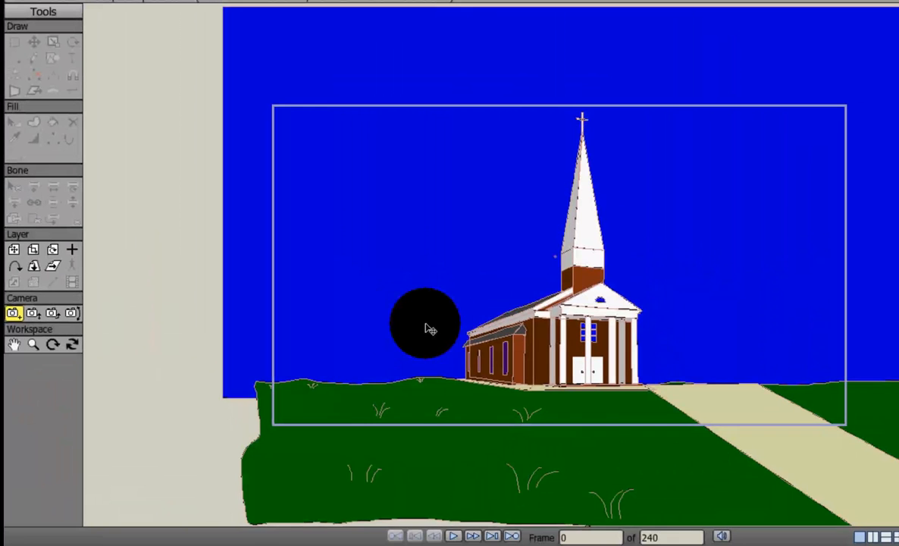
pyautogui.moveTo(869, 339)
pyautogui.mouseDown()
pyautogui.moveTo(869, 350)
pyautogui.moveTo(873, 322)
pyautogui.mouseUp()
pyautogui.moveTo(424, 318); pyautogui.dragTo(488, 345)
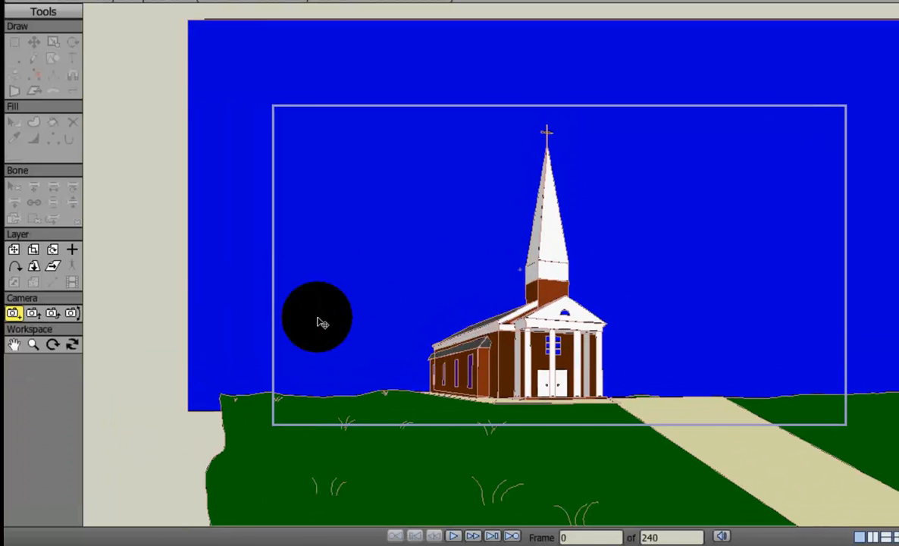
pyautogui.moveTo(332, 256); pyautogui.dragTo(413, 300)
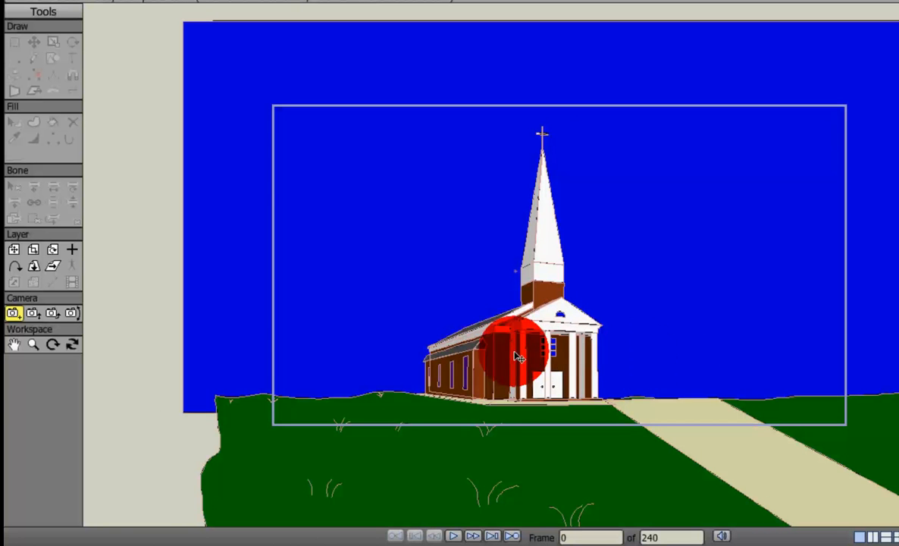
pyautogui.moveTo(413, 368); pyautogui.dragTo(466, 392)
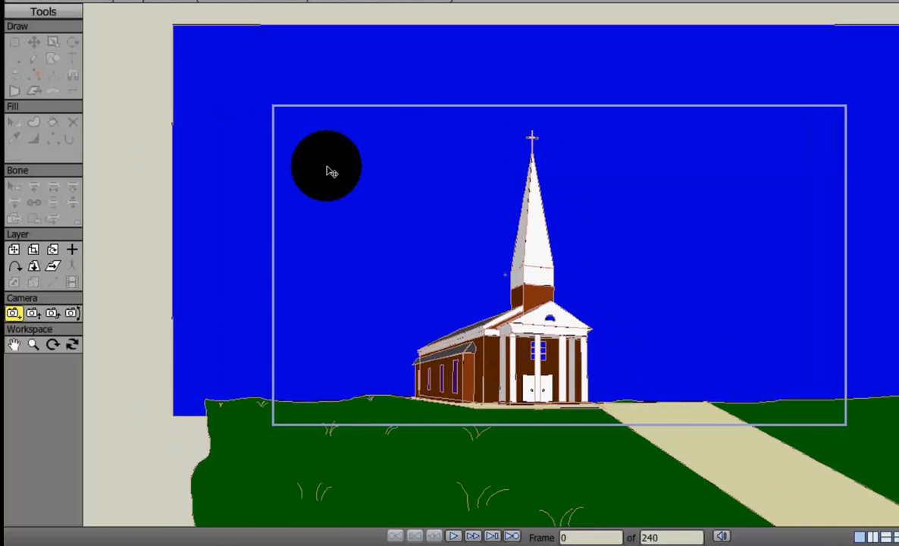
pyautogui.moveTo(331, 328); pyautogui.dragTo(331, 443)
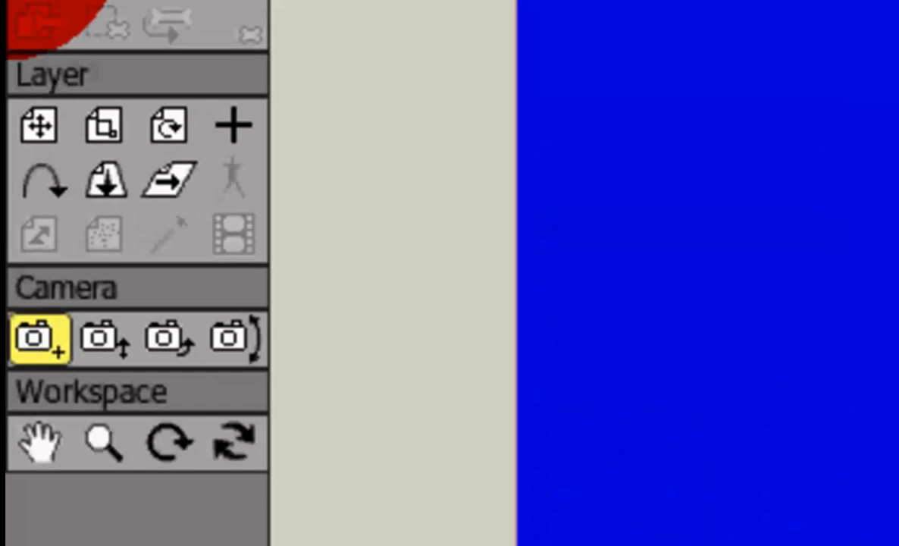
# Step: Zoom the camera in and out on the church scene
pyautogui.click(129, 357)
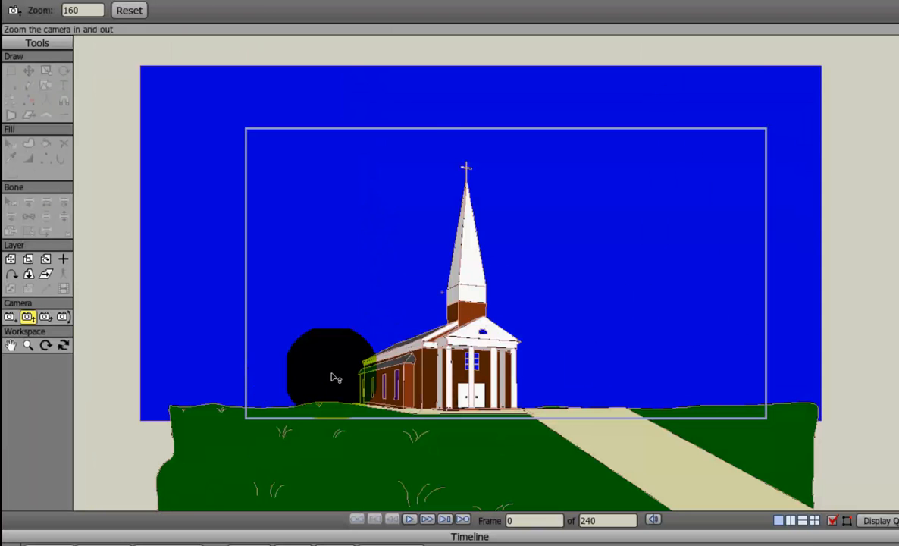
pyautogui.moveTo(331, 375); pyautogui.dragTo(290, 368)
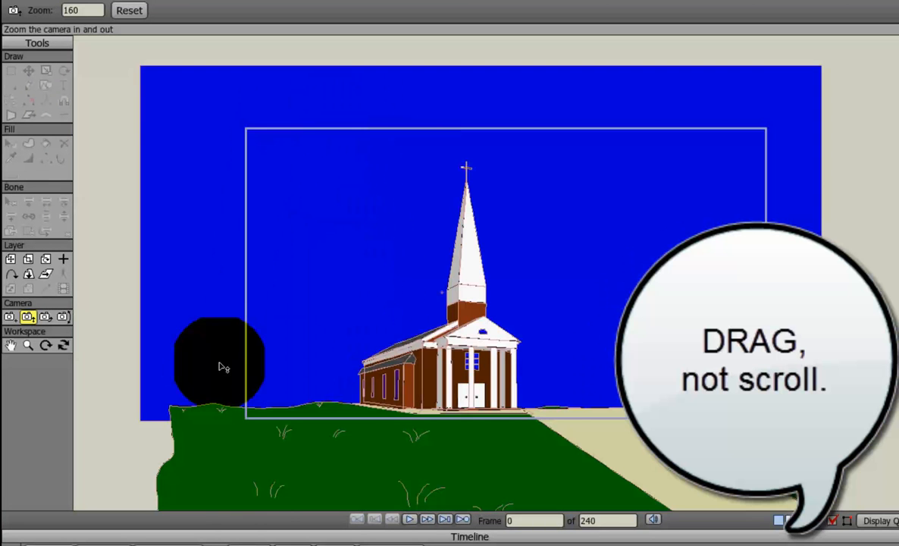
pyautogui.moveTo(356, 367); pyautogui.dragTo(327, 377)
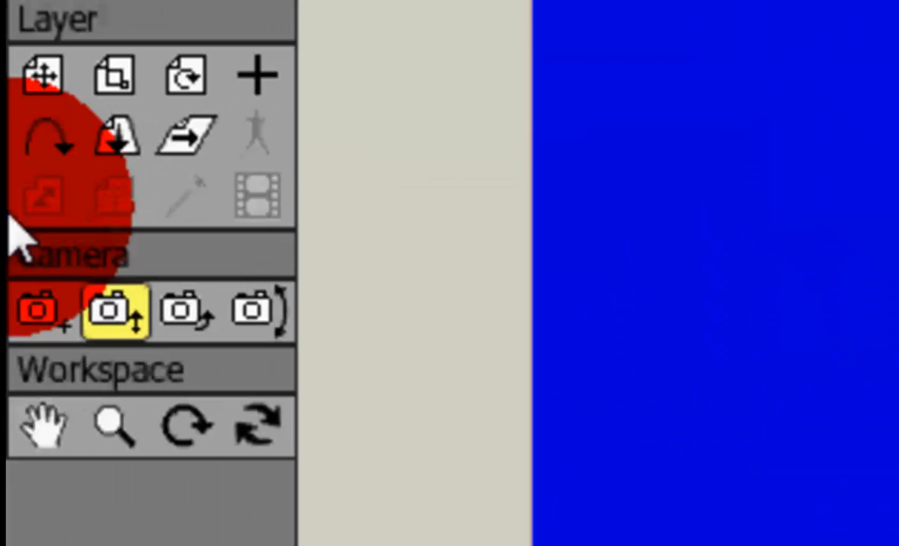
# Step: Roll the camera back and forth on the church scene, leaving the roll at -0.4970
pyautogui.click(198, 322)
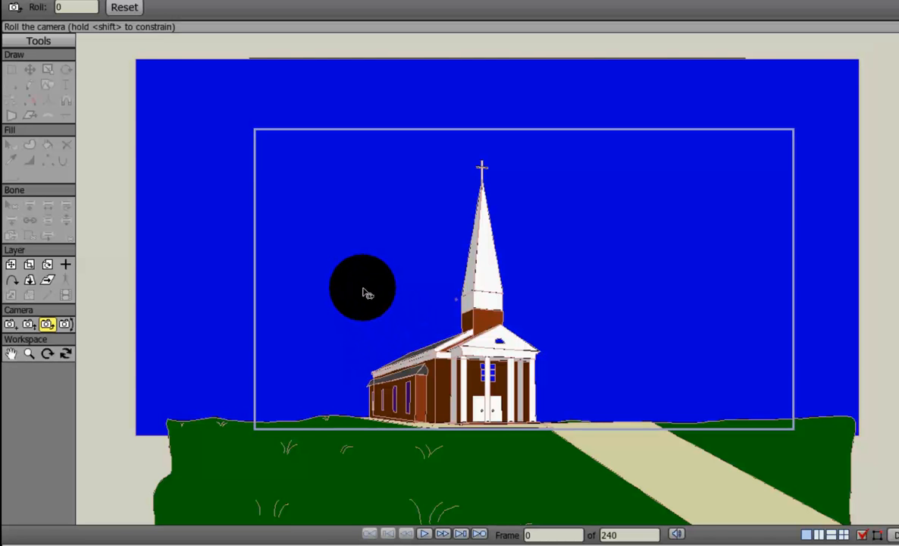
pyautogui.moveTo(361, 309); pyautogui.dragTo(478, 329)
pyautogui.moveTo(405, 306); pyautogui.dragTo(398, 298)
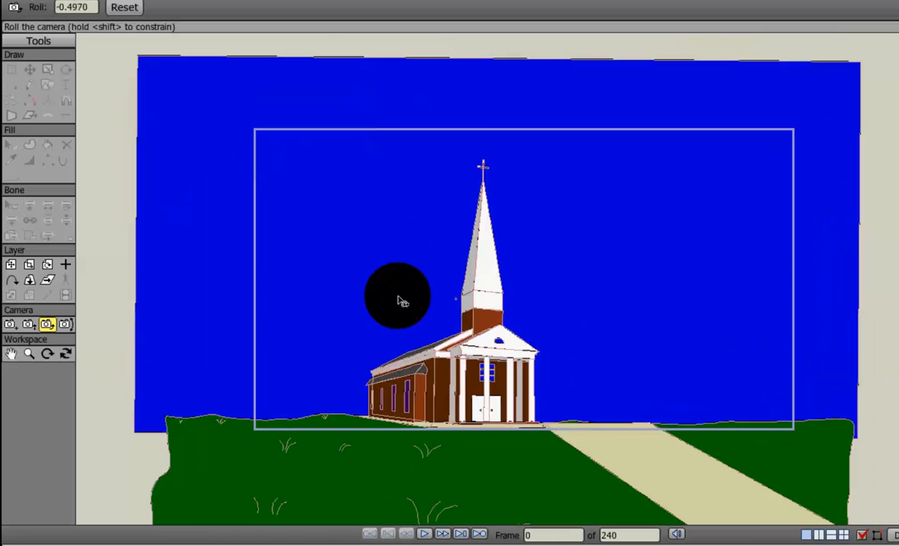
# Step: Activate the Pan/Tilt Camera tool for the church scene
pyautogui.click(65, 325)
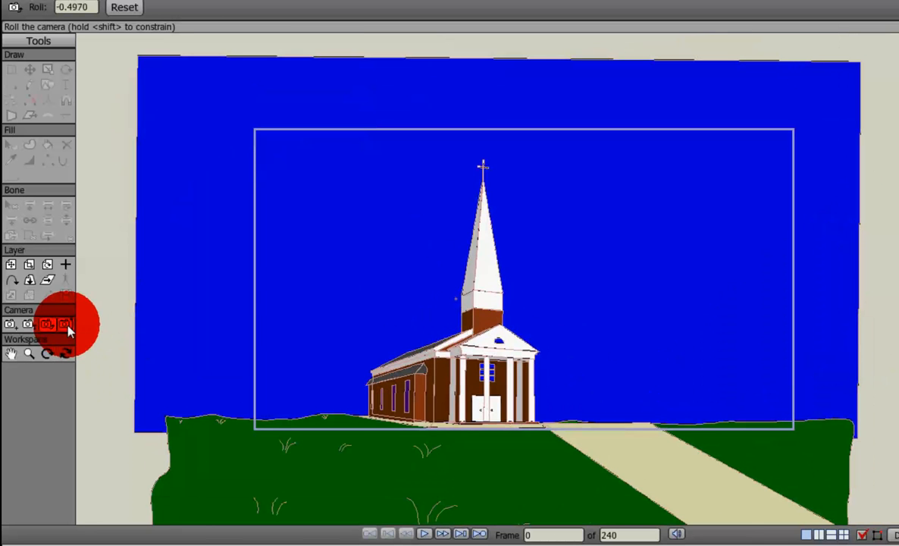
pyautogui.click(68, 327)
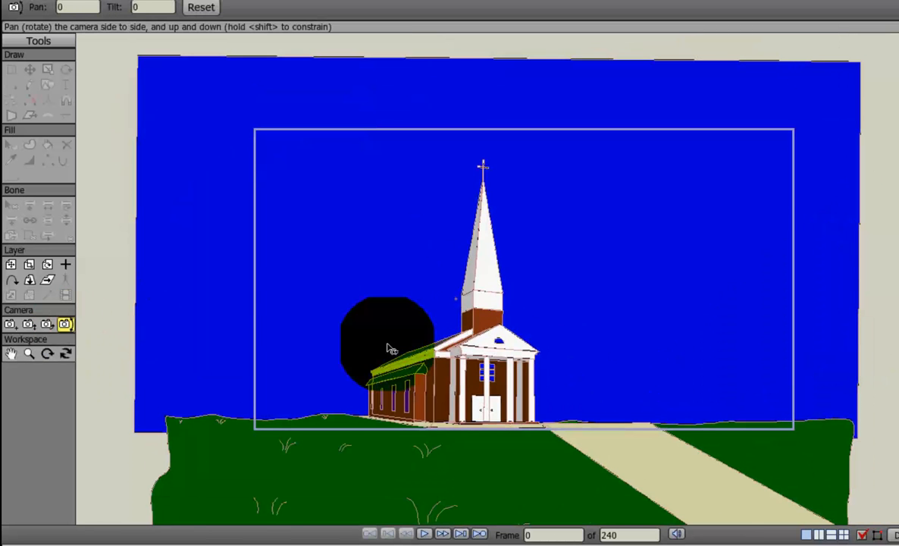